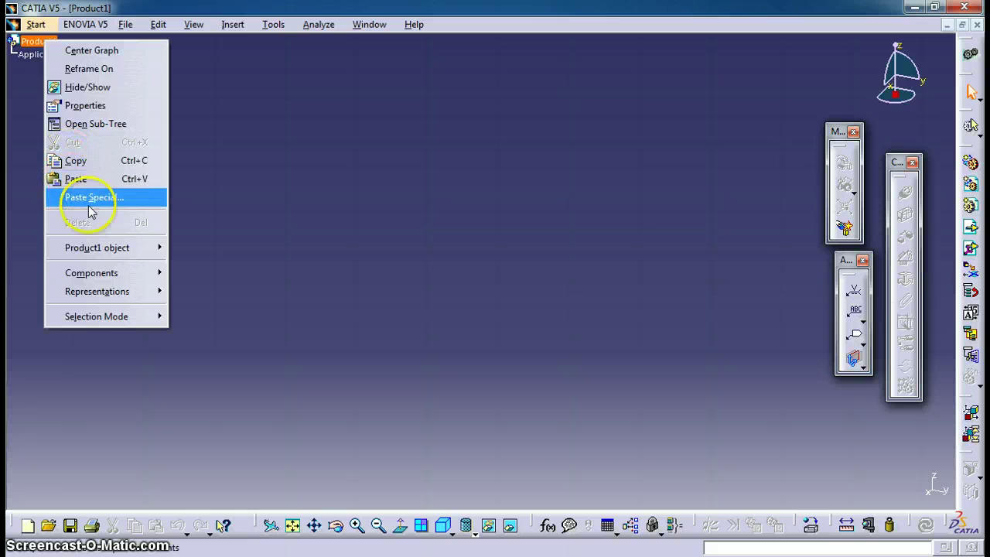
Set the root product's part number to "Sukhoi 29 Reverse Engineering"
{"action": "left_click", "coordinate": [87, 103]}
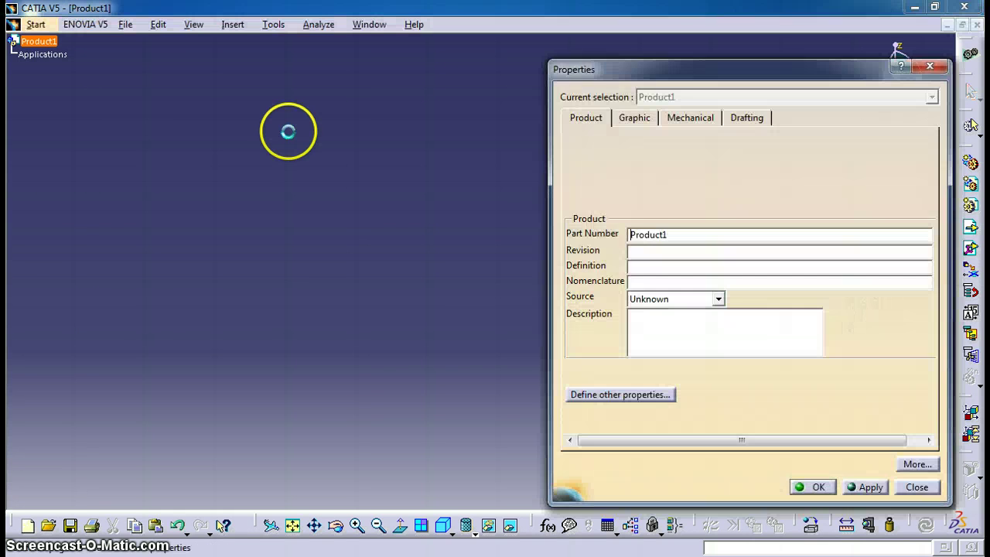
{"action": "left_click_drag", "start_coordinate": [715, 235], "coordinate": [611, 234]}
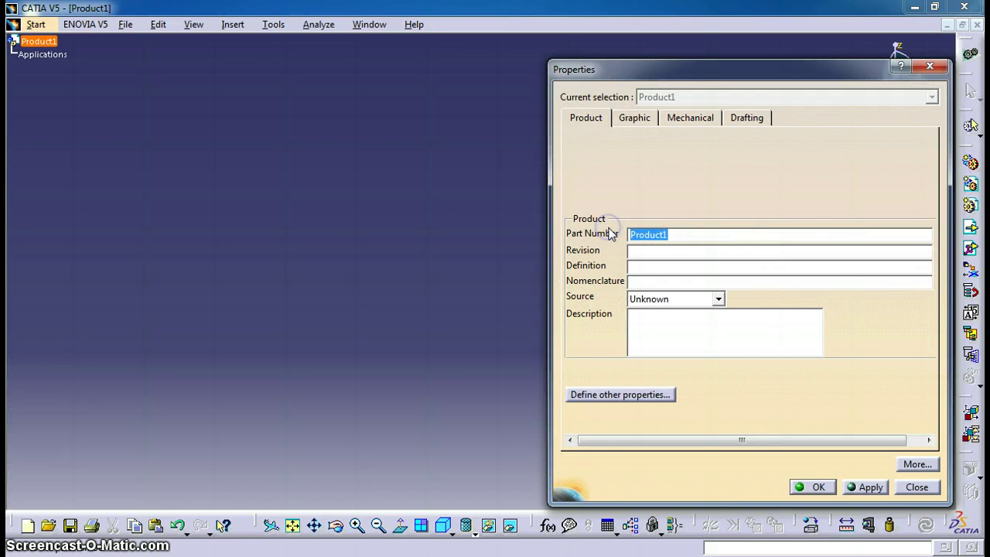
{"action": "type", "text": "Sukhoi 29 Reverse engineering"}
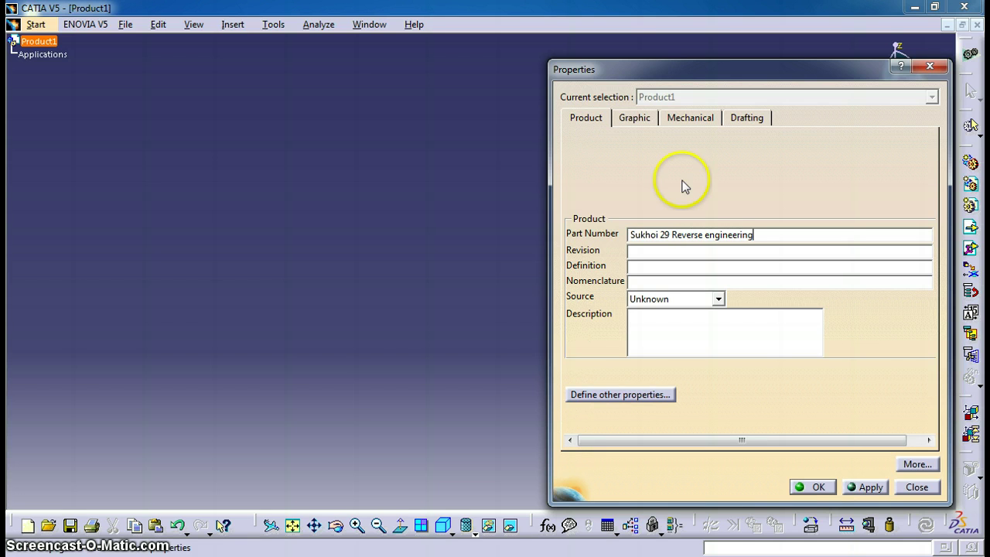
{"action": "left_click", "coordinate": [708, 235]}
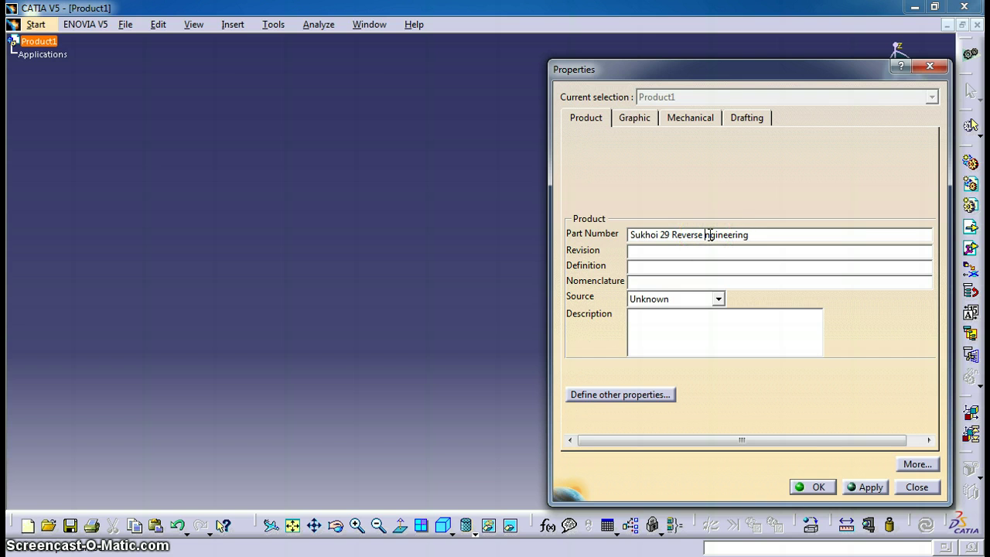
{"action": "left_click", "coordinate": [857, 485]}
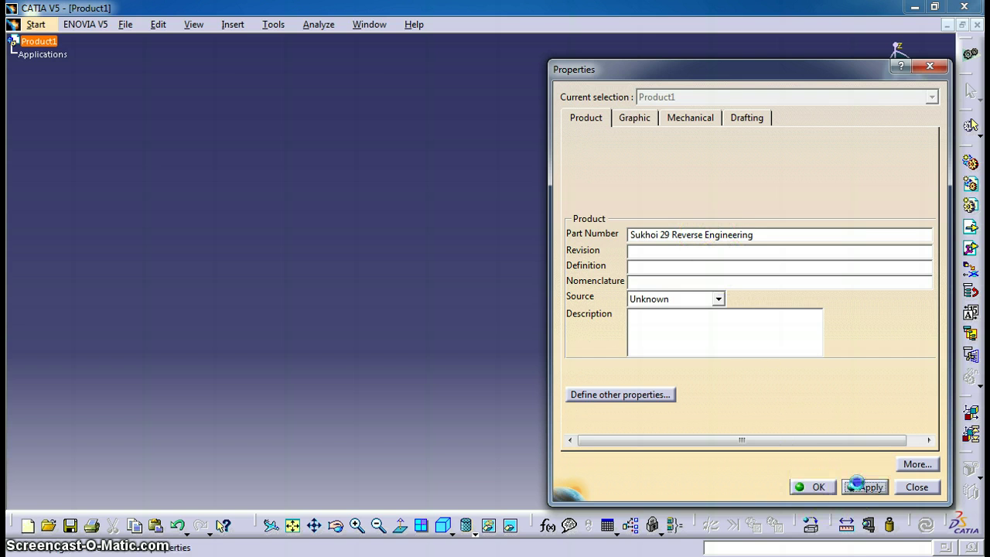
{"action": "left_click", "coordinate": [819, 487]}
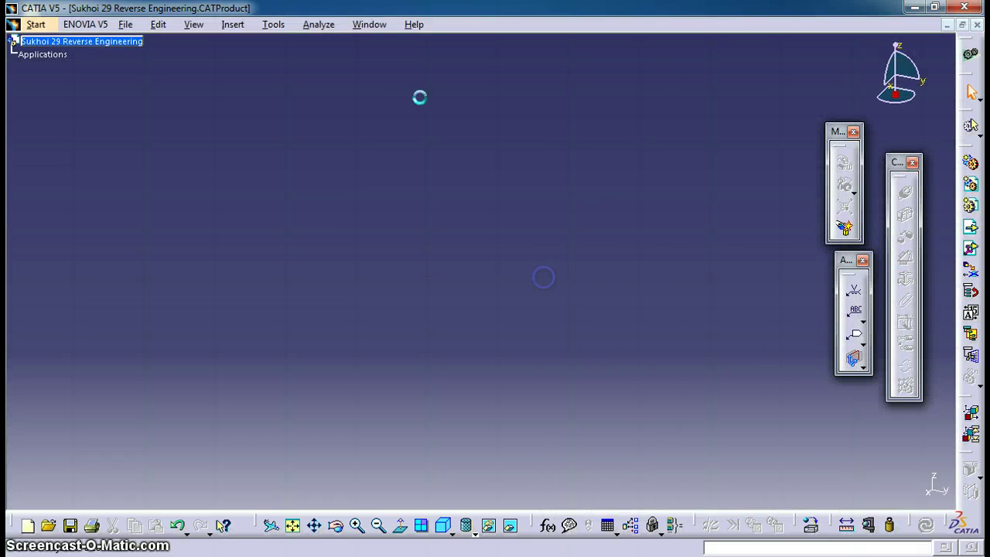
{"action": "left_click", "coordinate": [323, 110]}
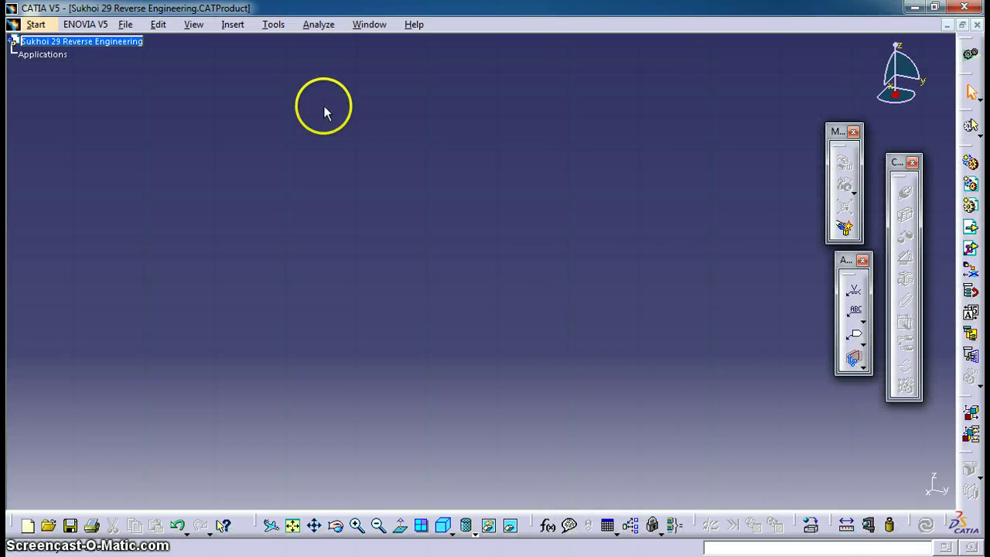
Insert a new part into the Sukhoi 29 Reverse Engineering product
{"action": "left_click", "coordinate": [971, 205]}
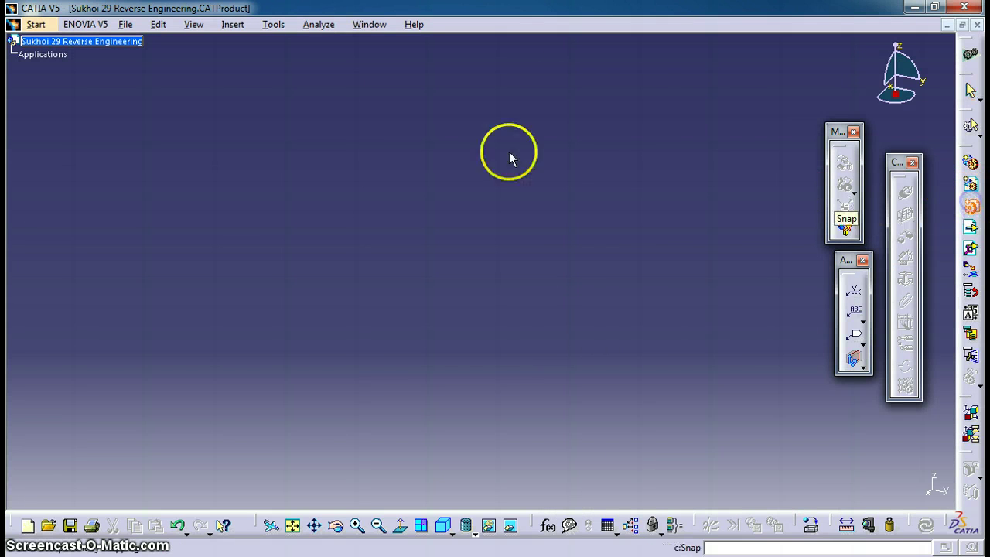
{"action": "left_click", "coordinate": [111, 43]}
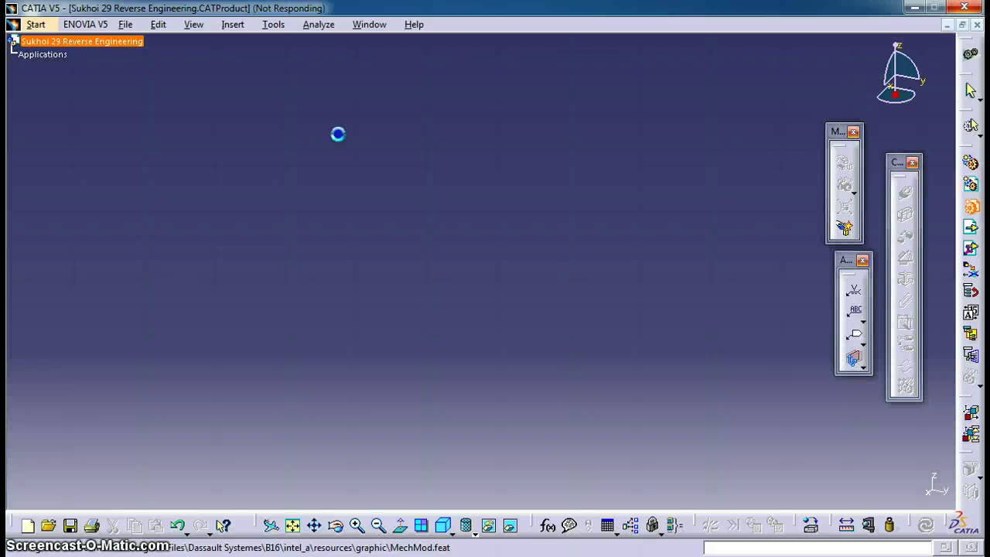
{"action": "left_click", "coordinate": [583, 193]}
{"action": "left_click", "coordinate": [84, 99]}
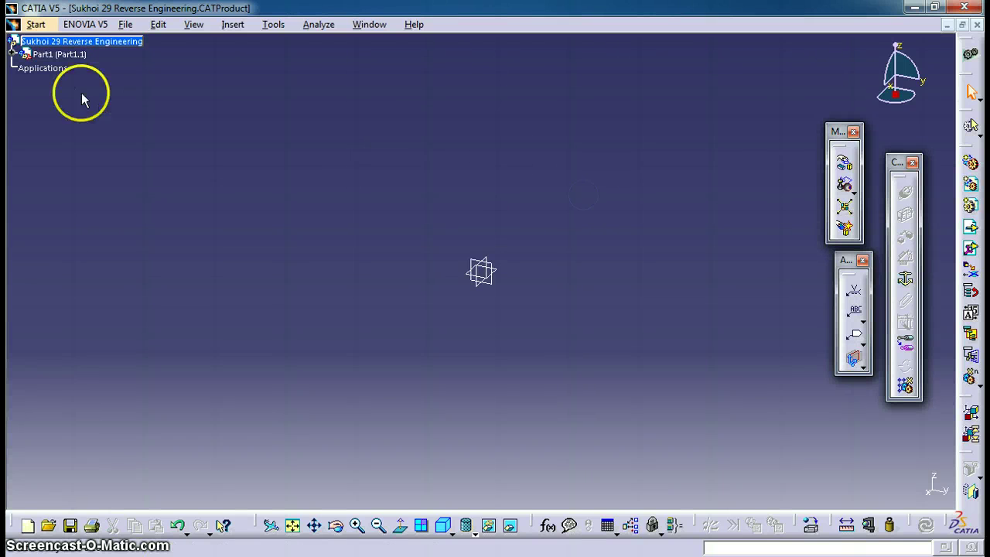
Expand the new part in the tree and activate Part1 for surface design editing
{"action": "left_click", "coordinate": [12, 54]}
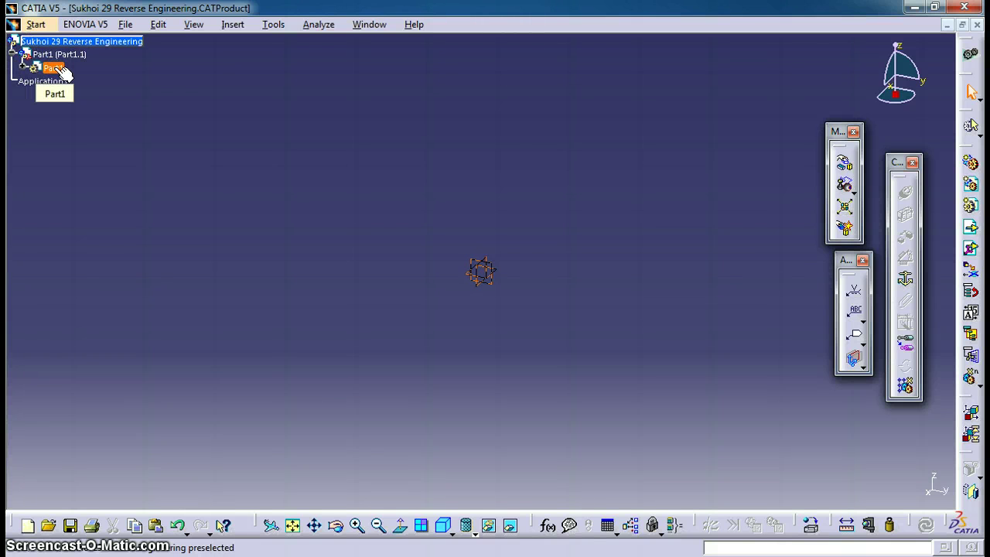
{"action": "left_click", "coordinate": [60, 70]}
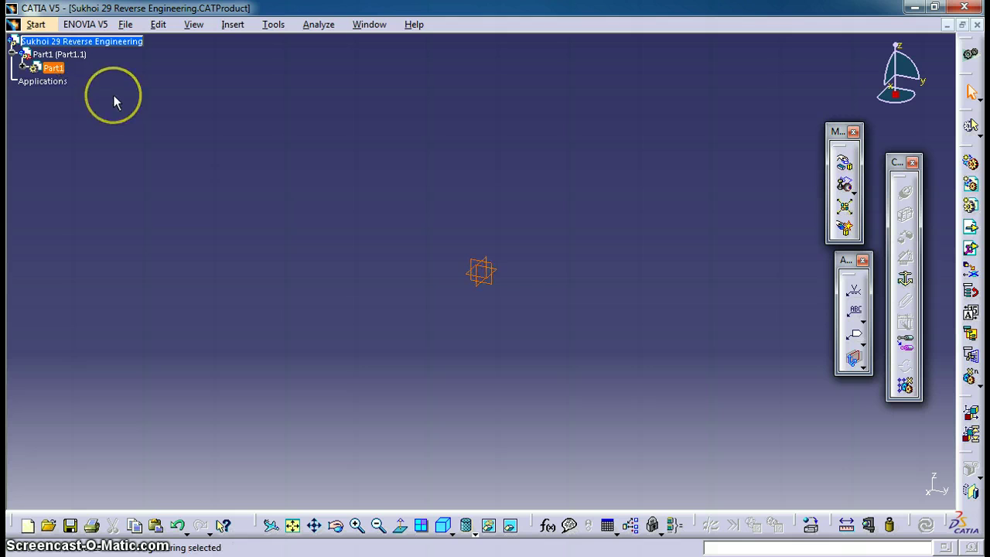
{"action": "left_click", "coordinate": [65, 80]}
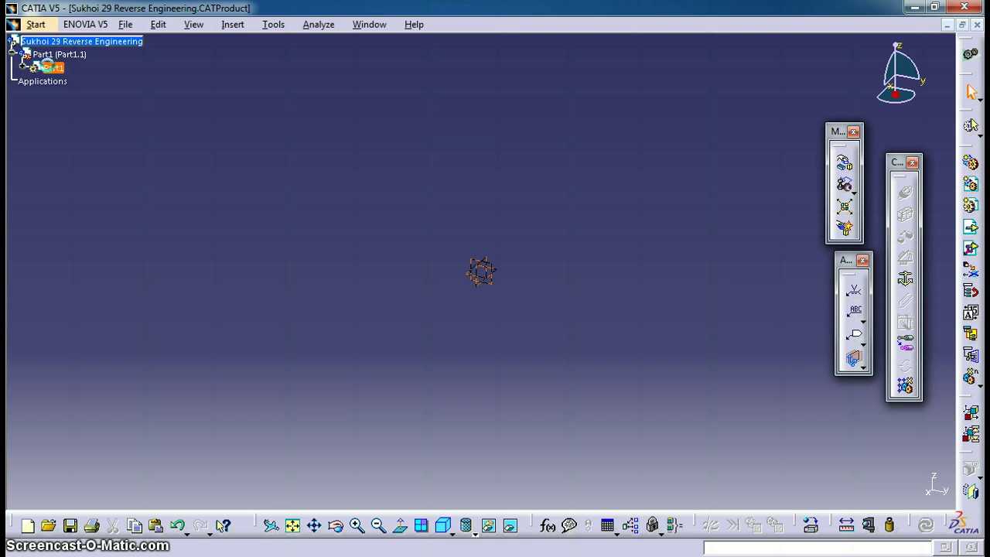
{"action": "double_click", "coordinate": [47, 68]}
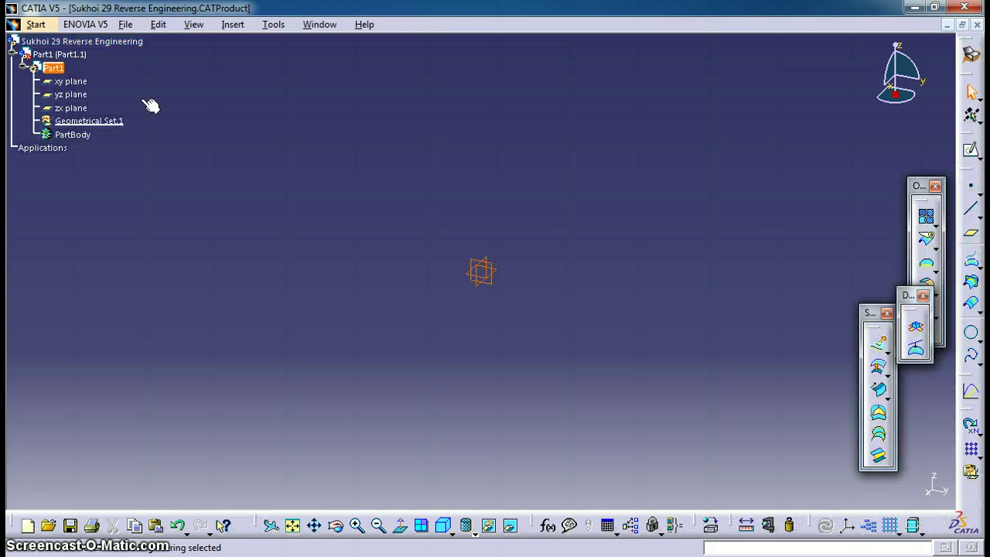
{"action": "left_click", "coordinate": [371, 172]}
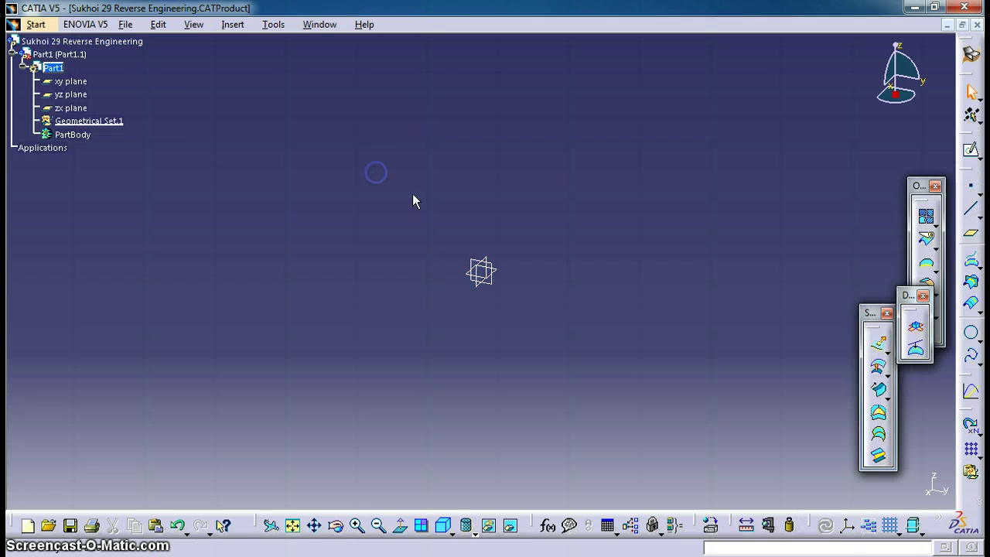
Sketch a horizontal line about 186 mm long on the xy plane, from the origin along the positive H axis, and exit the sketch
{"action": "left_click", "coordinate": [497, 266]}
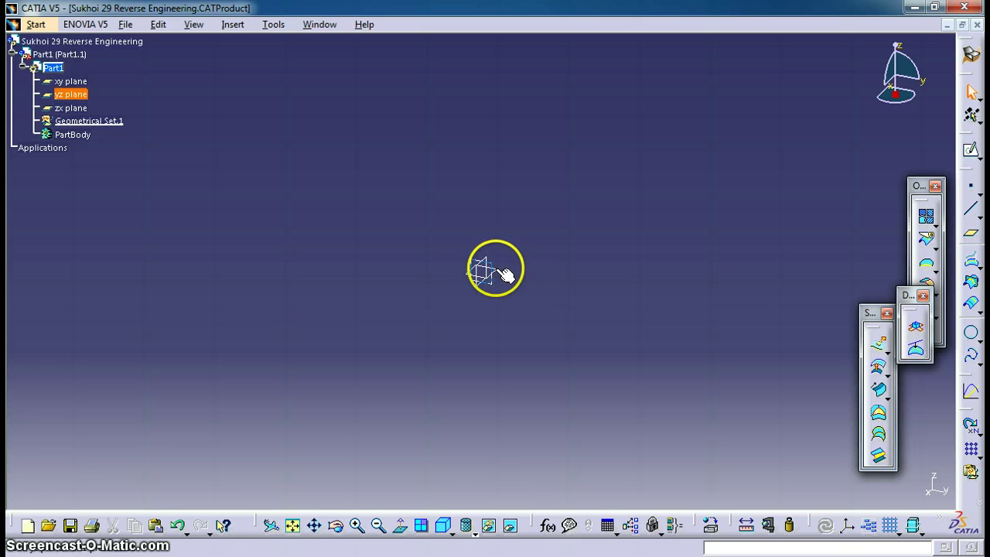
{"action": "left_click", "coordinate": [495, 269]}
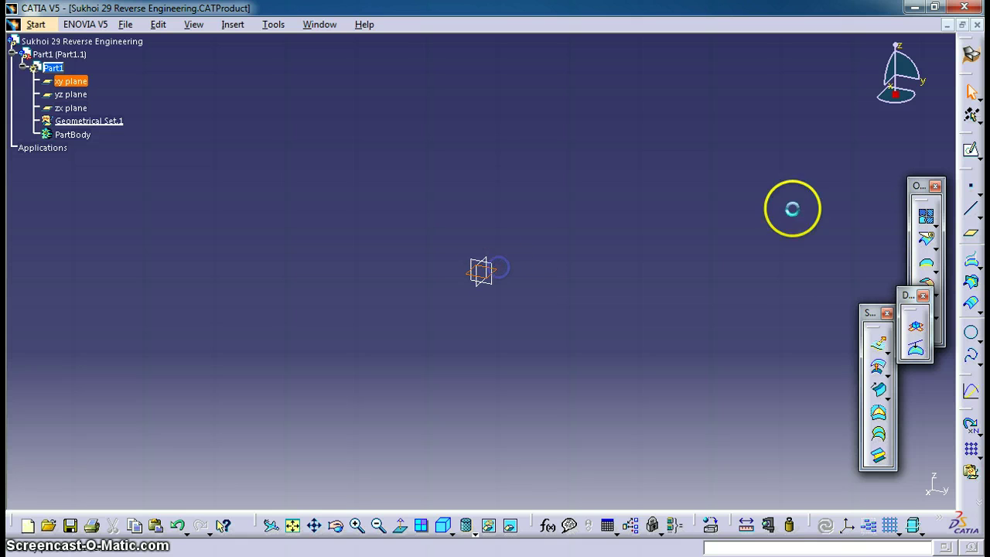
{"action": "left_click", "coordinate": [972, 150]}
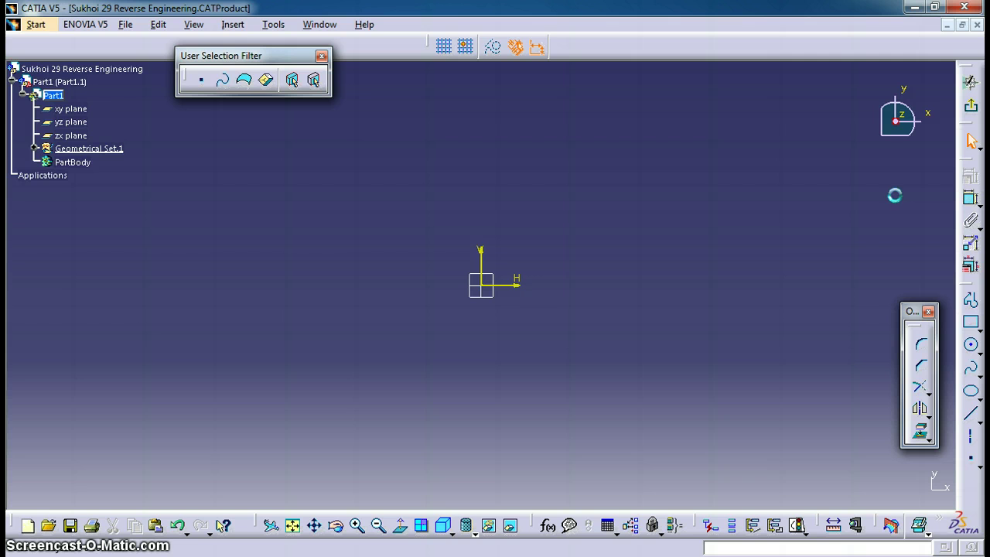
{"action": "left_click", "coordinate": [971, 414]}
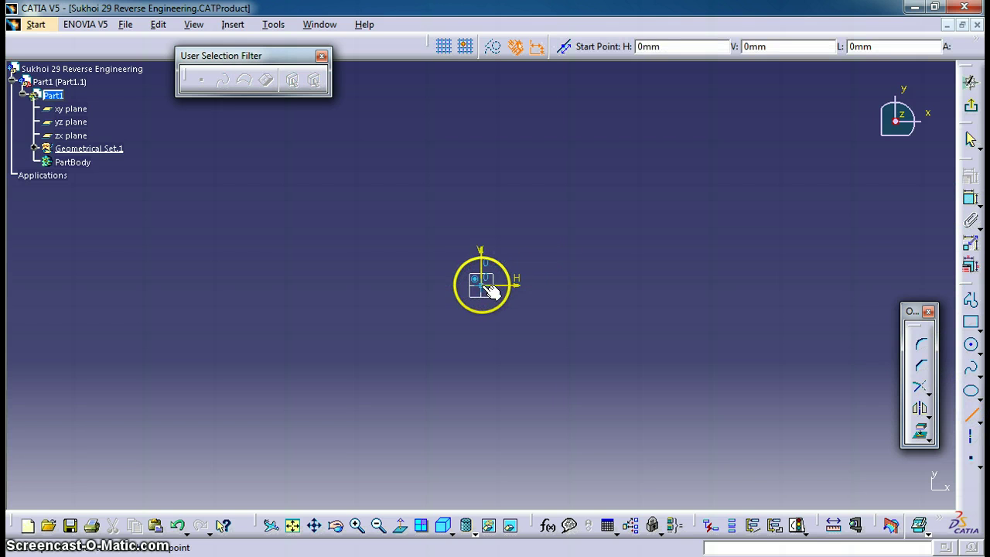
{"action": "left_click", "coordinate": [482, 285]}
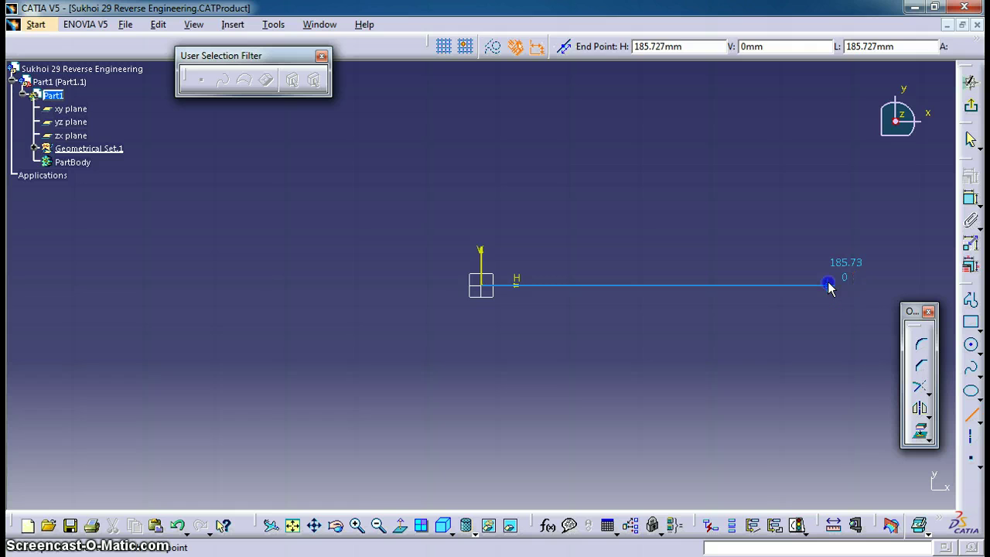
{"action": "left_click", "coordinate": [828, 286]}
{"action": "left_click", "coordinate": [969, 106]}
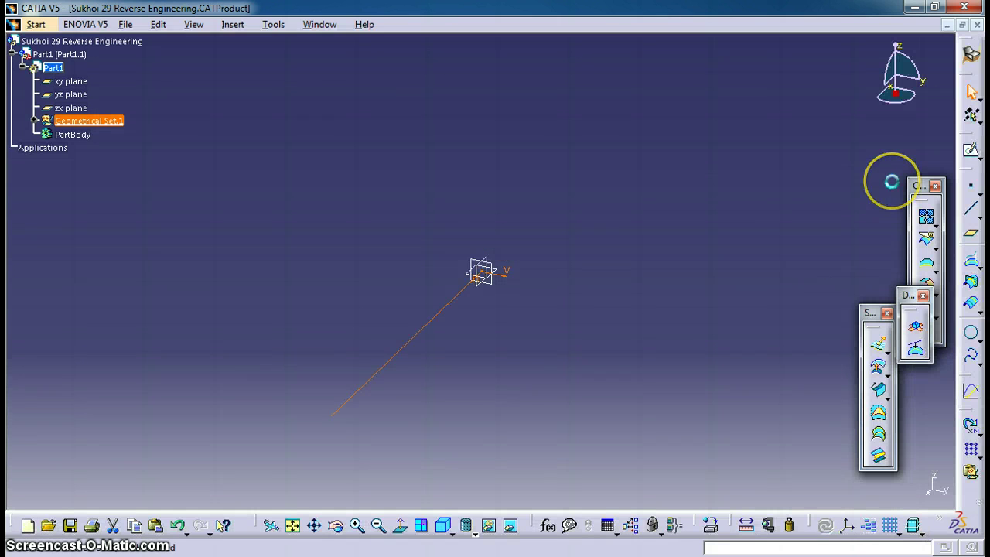
Reopen the line sketch and move the line's free endpoint to the negative H side of the origin
{"action": "double_click", "coordinate": [409, 356]}
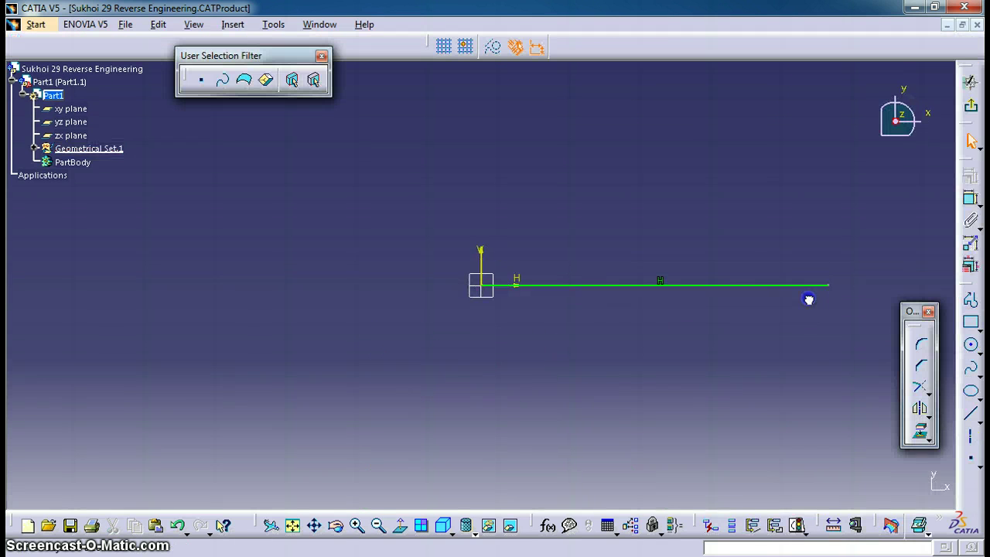
{"action": "mouse_move", "coordinate": [834, 287]}
{"action": "left_mouse_down"}
{"action": "mouse_move", "coordinate": [743, 316]}
{"action": "mouse_move", "coordinate": [131, 256]}
{"action": "left_mouse_up"}
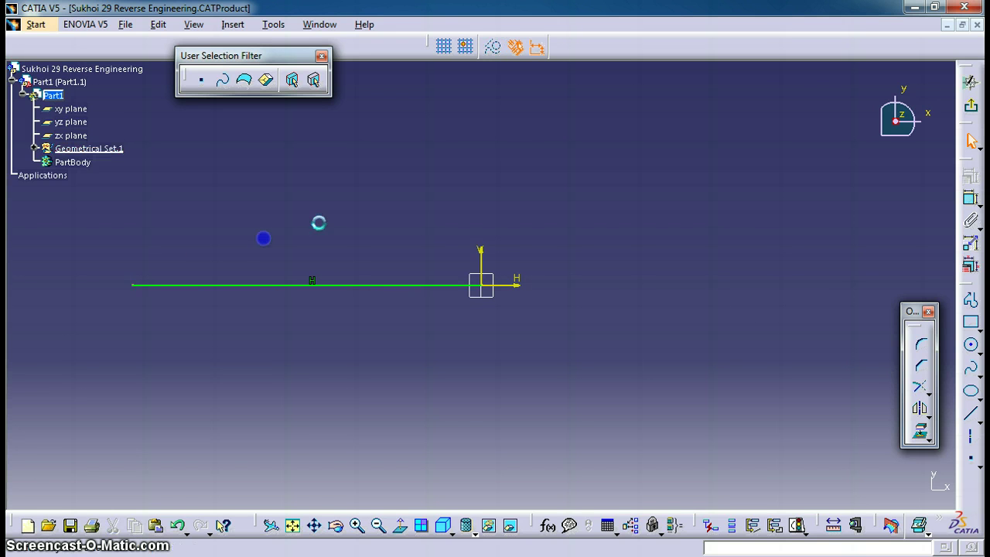
{"action": "middle_click_drag", "start_coordinate": [396, 222], "coordinate": [541, 260]}
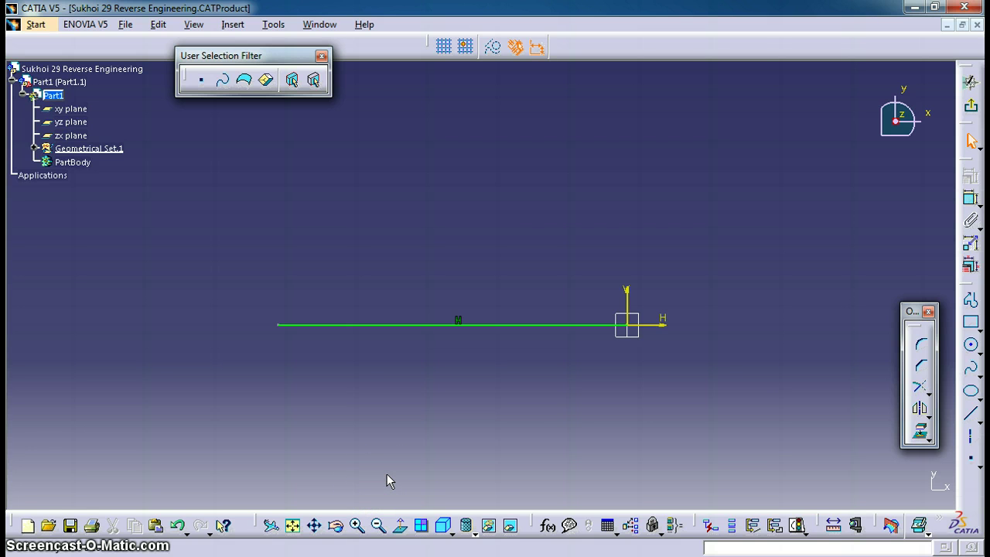
Switch to the Sukhoi specifications page in Chrome, look up the Su-29's length, and return to CATIA
{"action": "key", "text": "alt+Tab"}
{"action": "key", "text": "alt+Tab"}
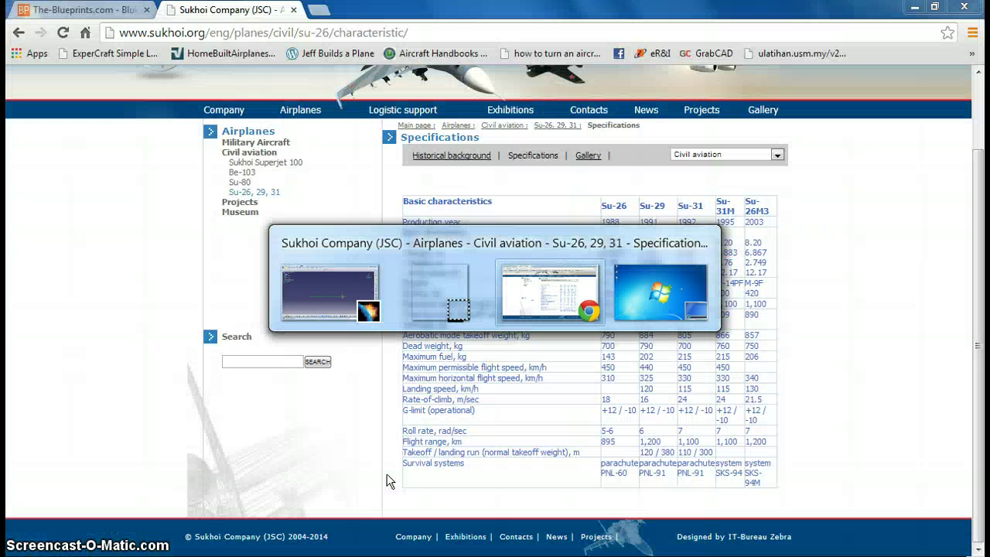
{"action": "key", "text": "alt+Tab"}
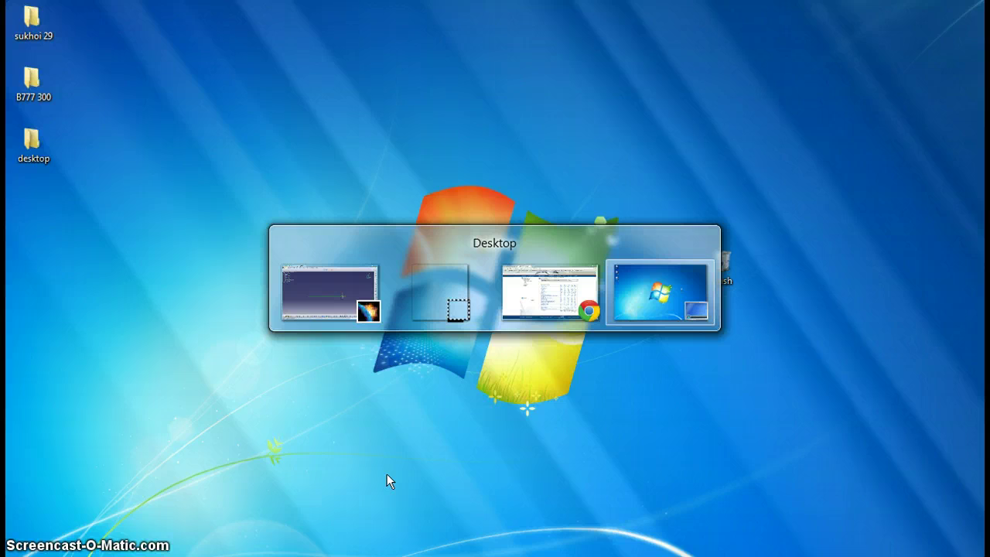
{"action": "key", "text": "alt+Tab"}
{"action": "key", "text": "alt+Tab"}
{"action": "key", "text": "alt+Tab"}
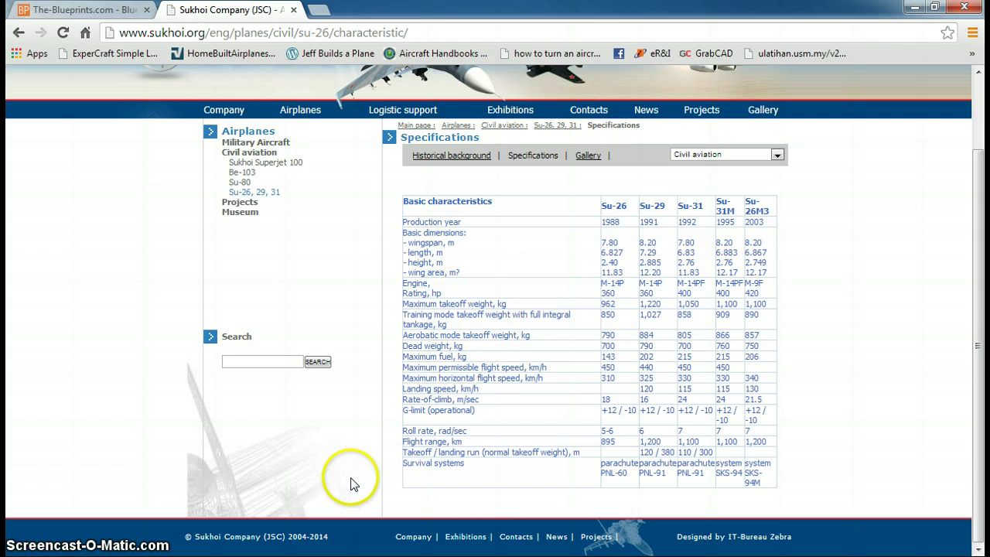
{"action": "key", "text": "alt+Tab"}
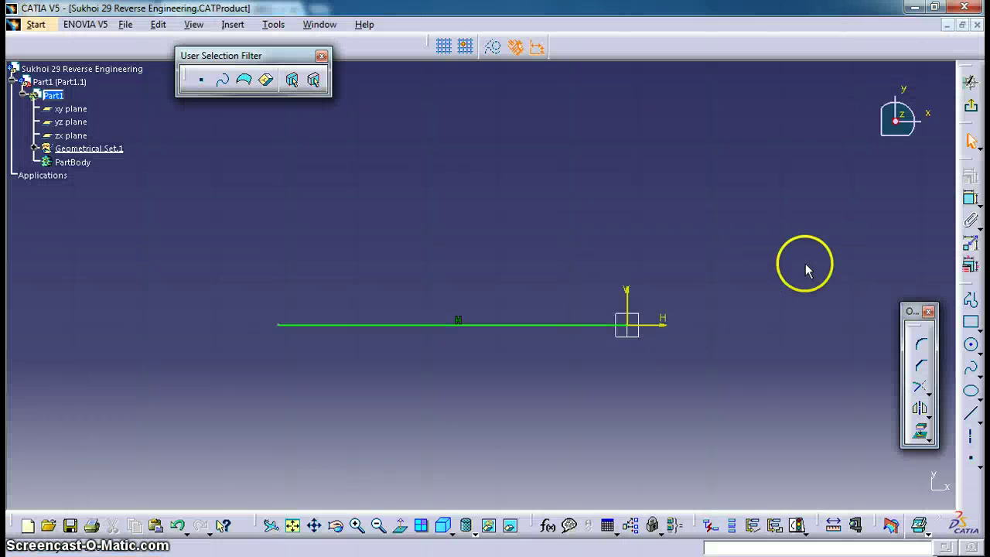
Dimension the horizontal line's length and set it to 7.29 m
{"action": "left_click", "coordinate": [524, 325]}
{"action": "left_click", "coordinate": [520, 280]}
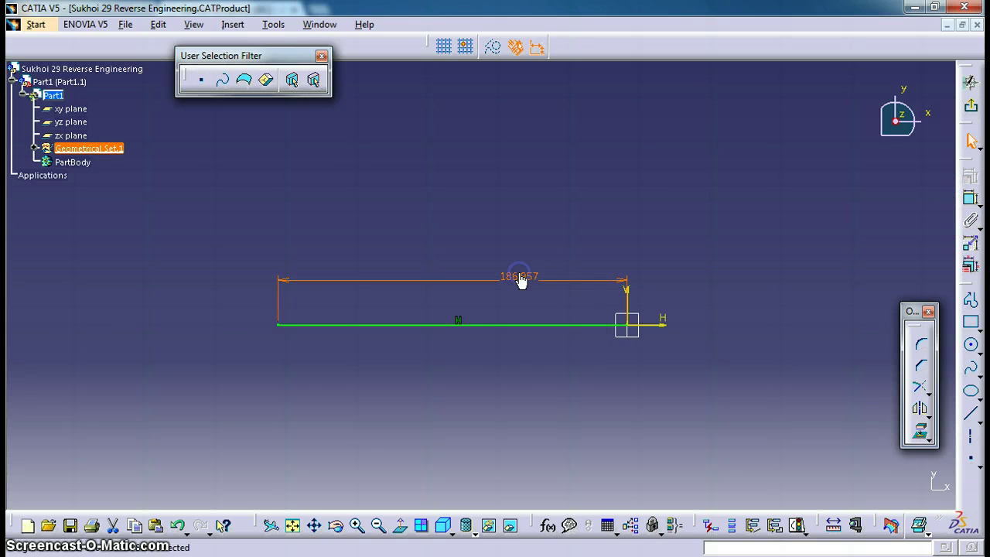
{"action": "double_click", "coordinate": [519, 280]}
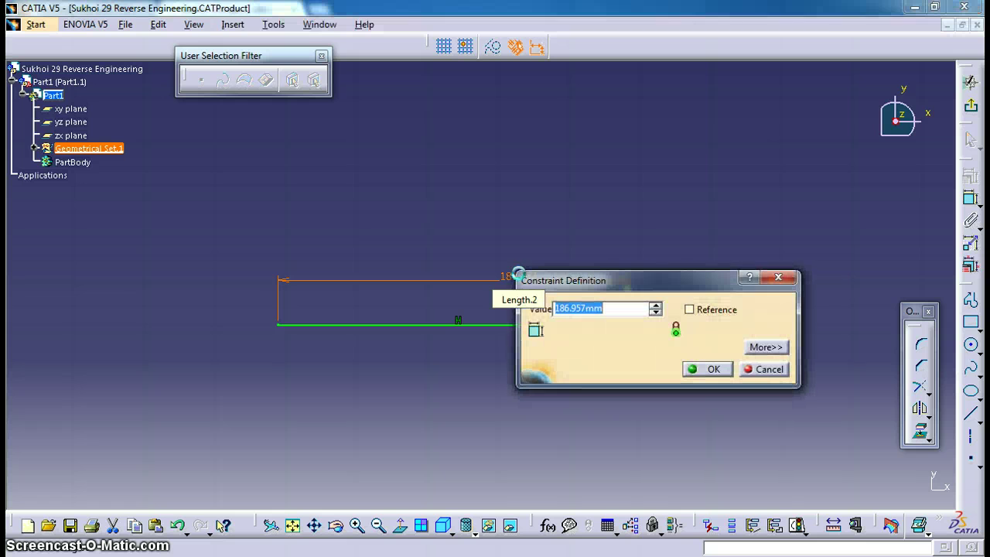
{"action": "type", "text": "7.29m"}
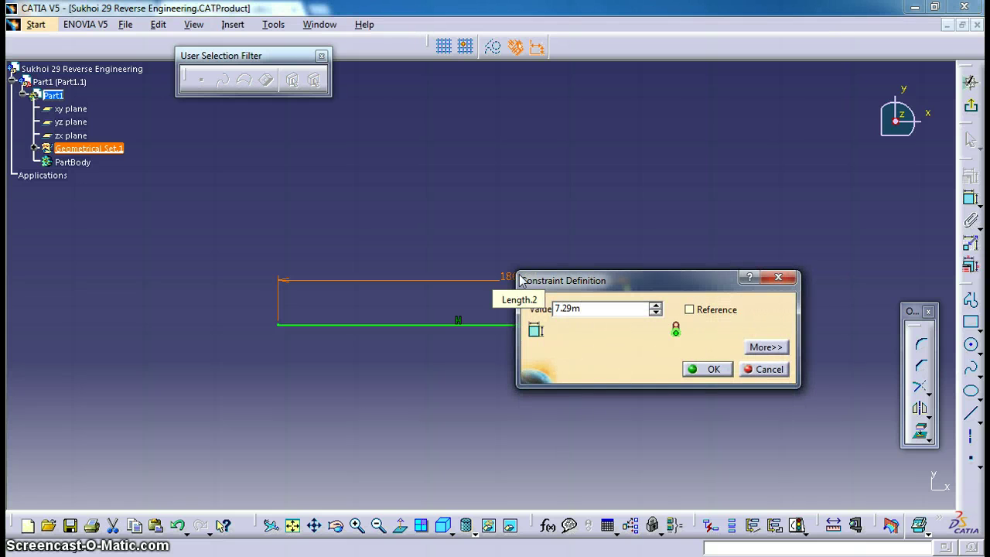
{"action": "left_click", "coordinate": [693, 369]}
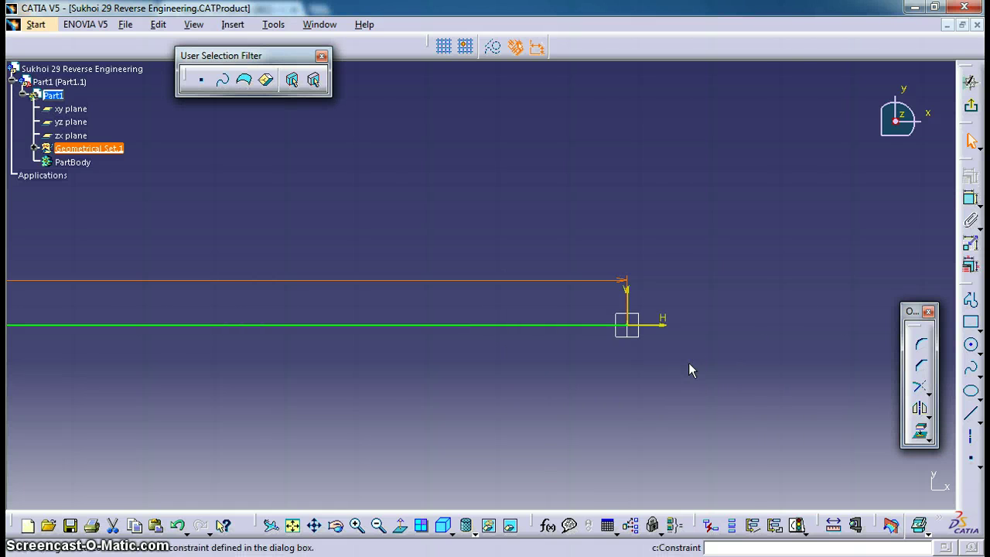
Undock the Visualization toolbar over the drawing area and exit the line sketch
{"action": "left_click", "coordinate": [891, 525]}
{"action": "left_click_drag", "start_coordinate": [891, 525], "coordinate": [763, 479]}
{"action": "left_click", "coordinate": [860, 525]}
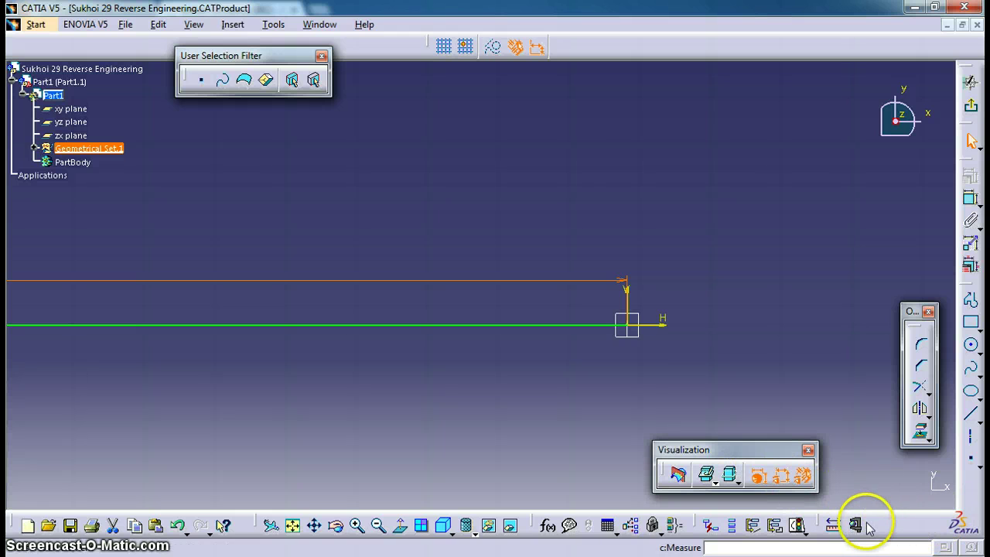
{"action": "left_click", "coordinate": [291, 524]}
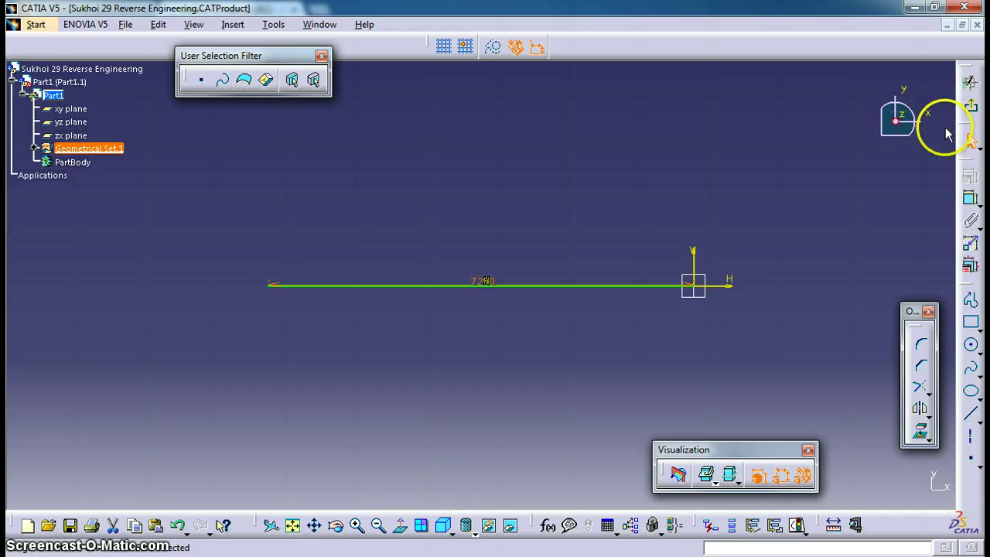
{"action": "left_click", "coordinate": [970, 105]}
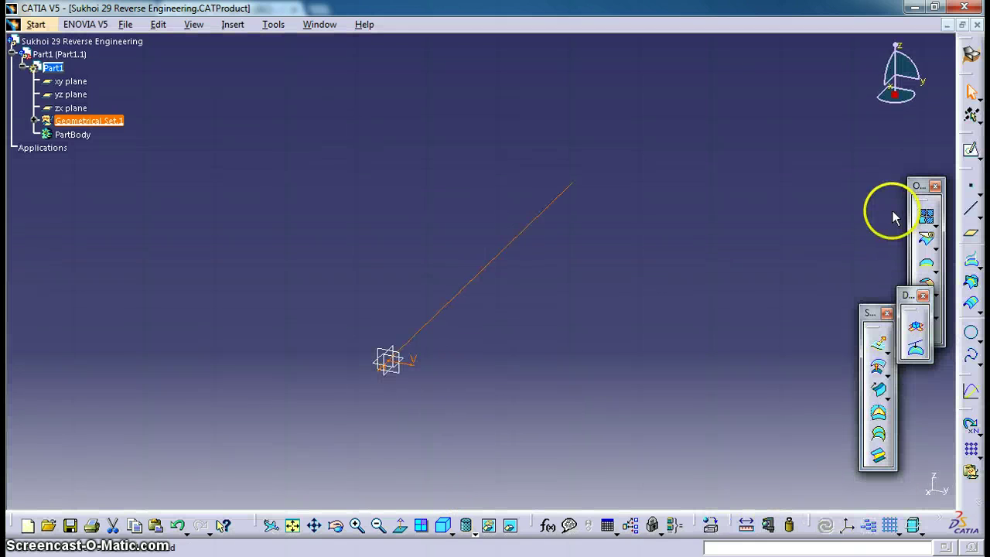
Start an extruded surface from the 7.29 m line sketch, with the Z axis as the extrusion direction
{"action": "left_click", "coordinate": [650, 384]}
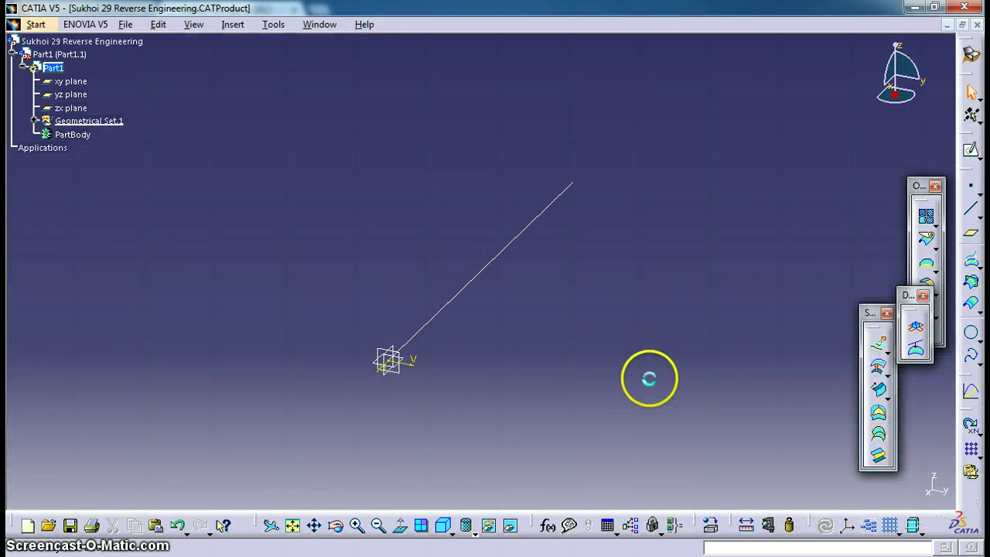
{"action": "left_click", "coordinate": [880, 342]}
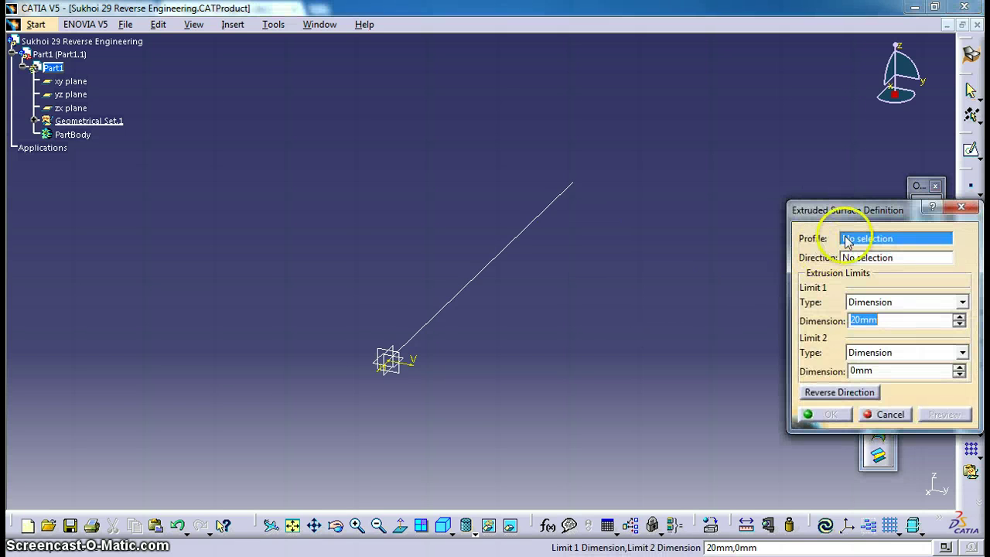
{"action": "left_click", "coordinate": [543, 210]}
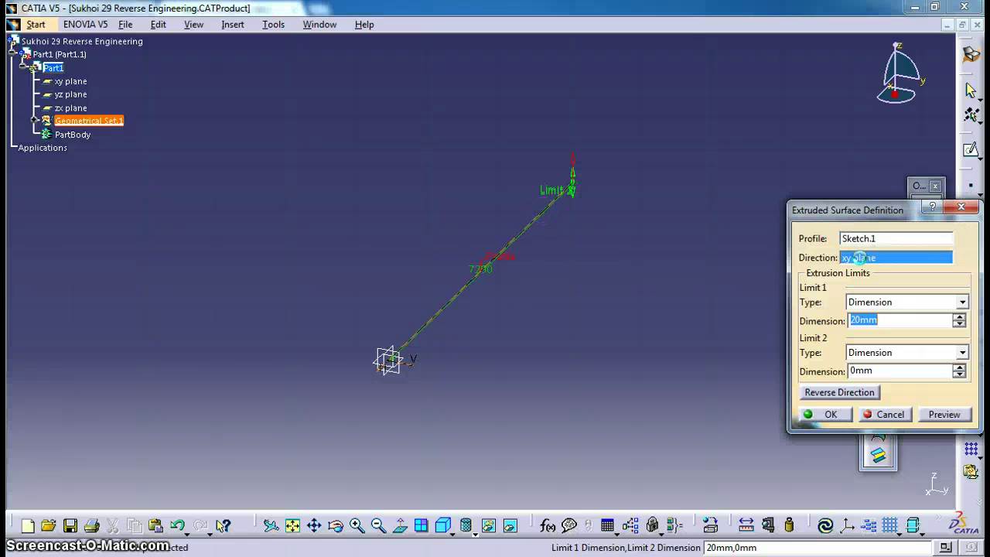
{"action": "right_click", "coordinate": [861, 263]}
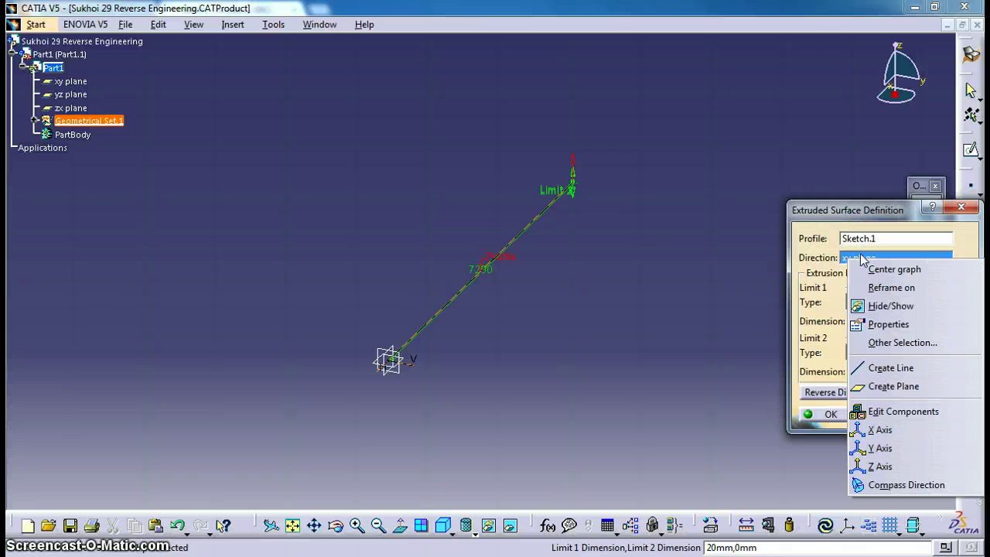
{"action": "left_click", "coordinate": [882, 466]}
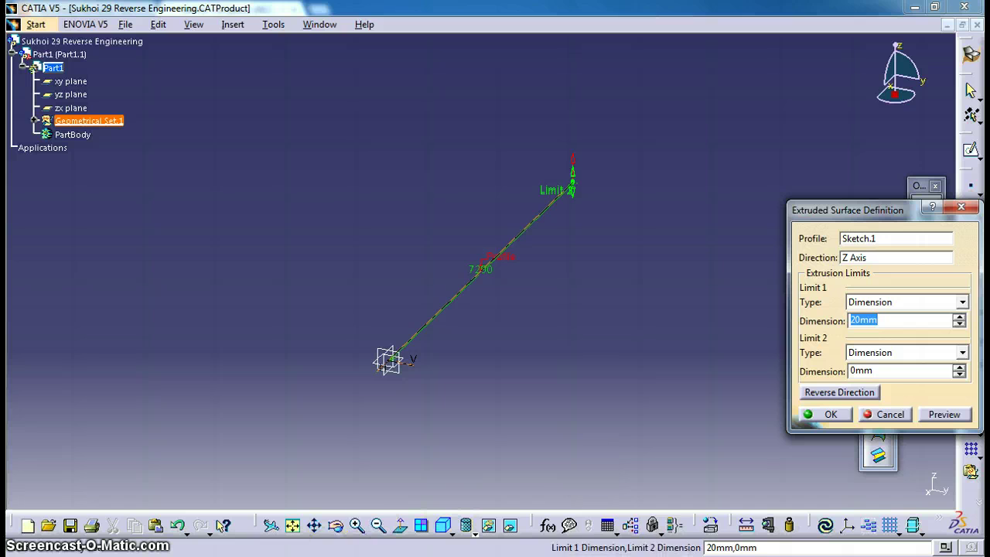
Look up the Su-29's height on the Chrome specifications page, return to CATIA, and create the vertical surface with Limit 1 at 2.885 m
{"action": "key", "text": "alt+Tab"}
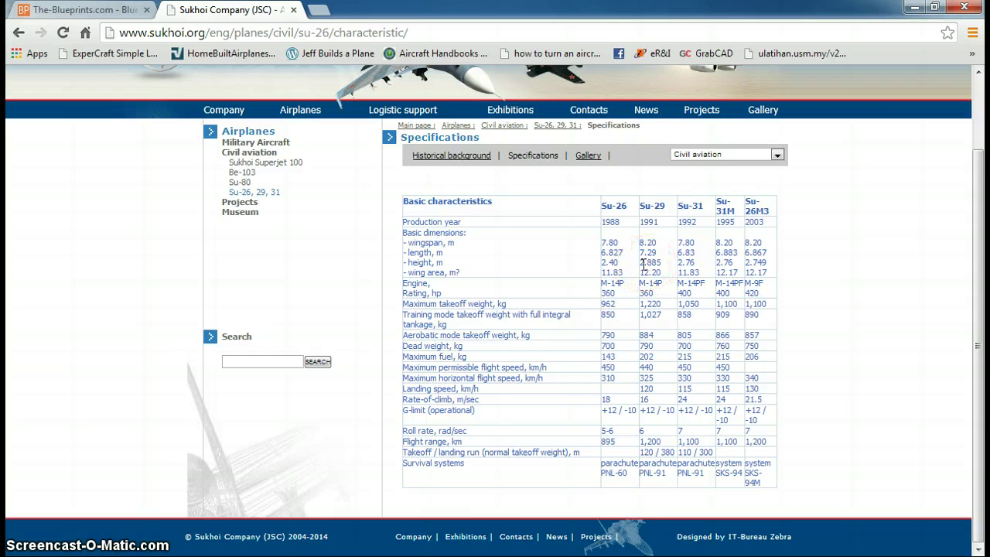
{"action": "key", "text": "alt+Tab"}
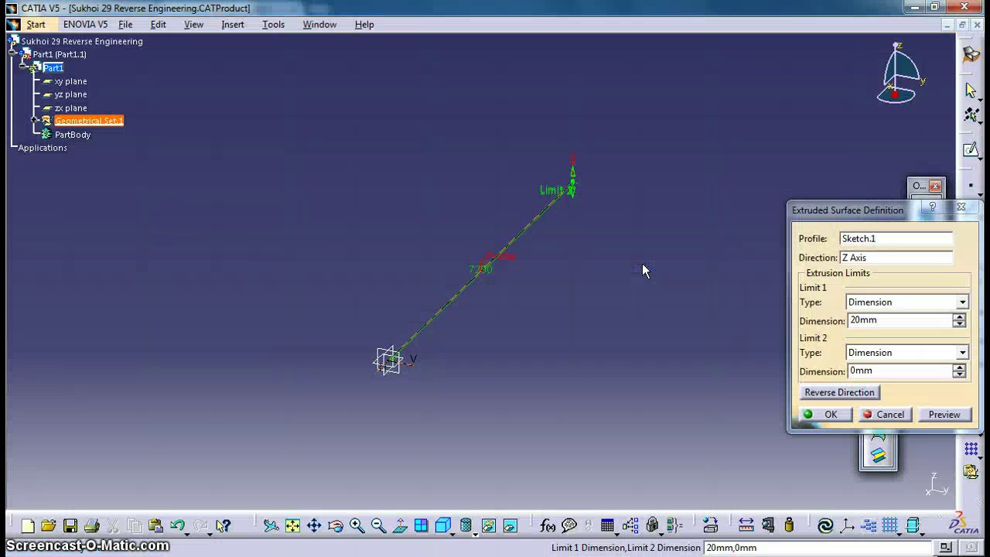
{"action": "left_click_drag", "start_coordinate": [877, 320], "coordinate": [827, 320]}
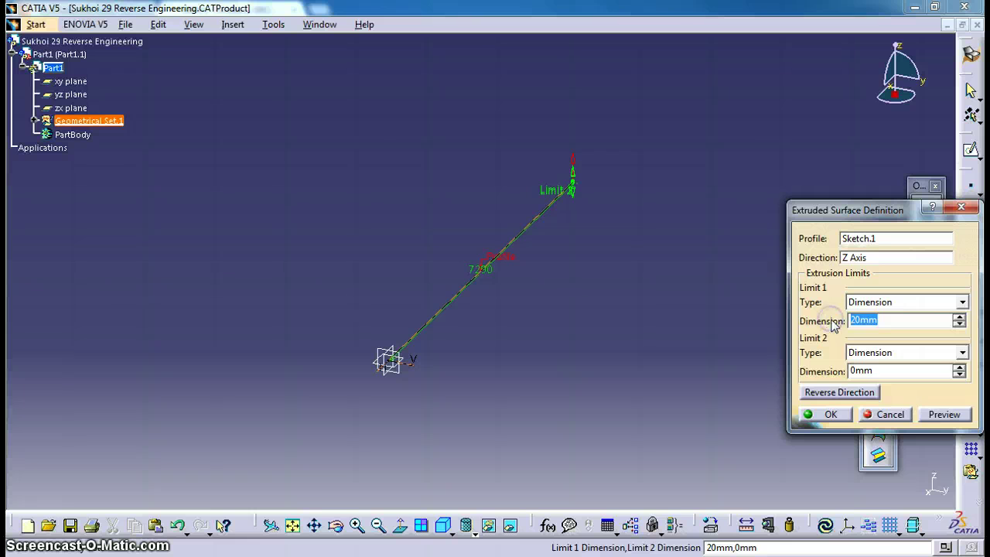
{"action": "type", "text": "2"}
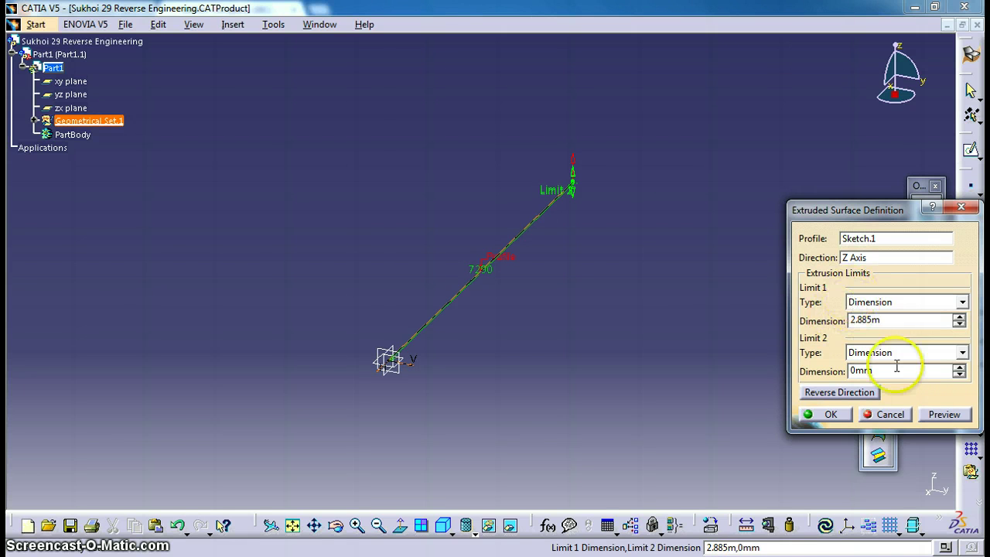
{"action": "left_click", "coordinate": [944, 414]}
{"action": "left_click", "coordinate": [829, 414]}
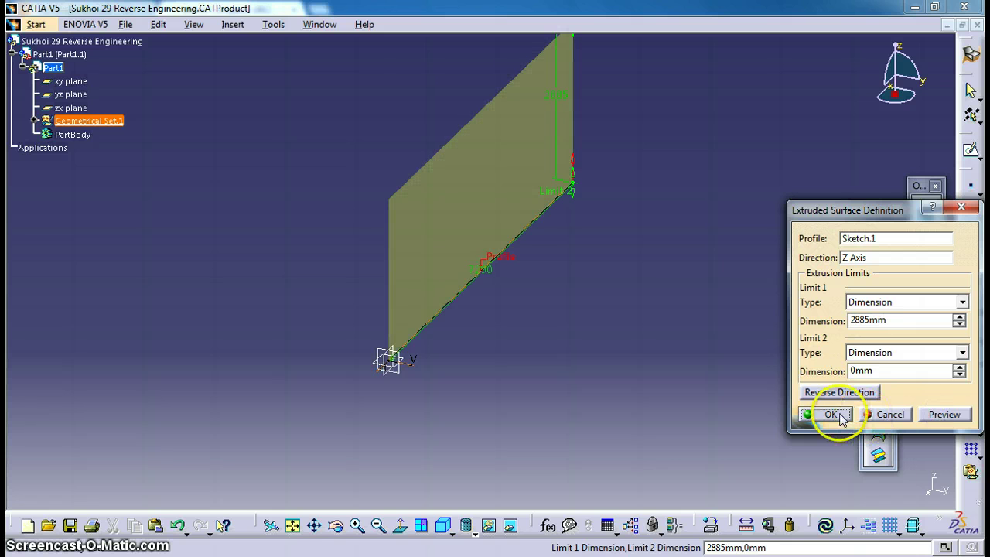
Start a second extruded surface from the same line sketch, with the Y axis as the extrusion direction
{"action": "left_click", "coordinate": [499, 255]}
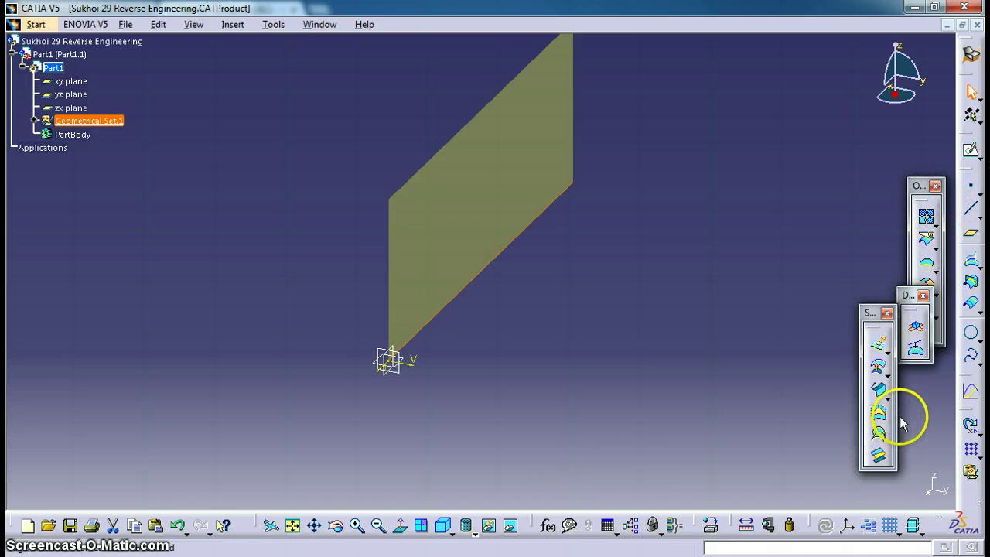
{"action": "left_click", "coordinate": [878, 343]}
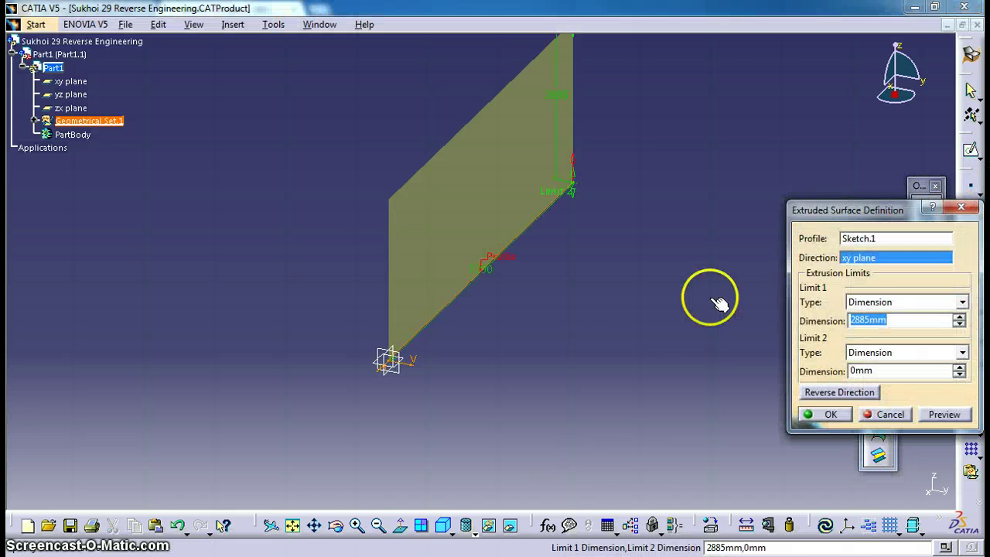
{"action": "right_click", "coordinate": [870, 265]}
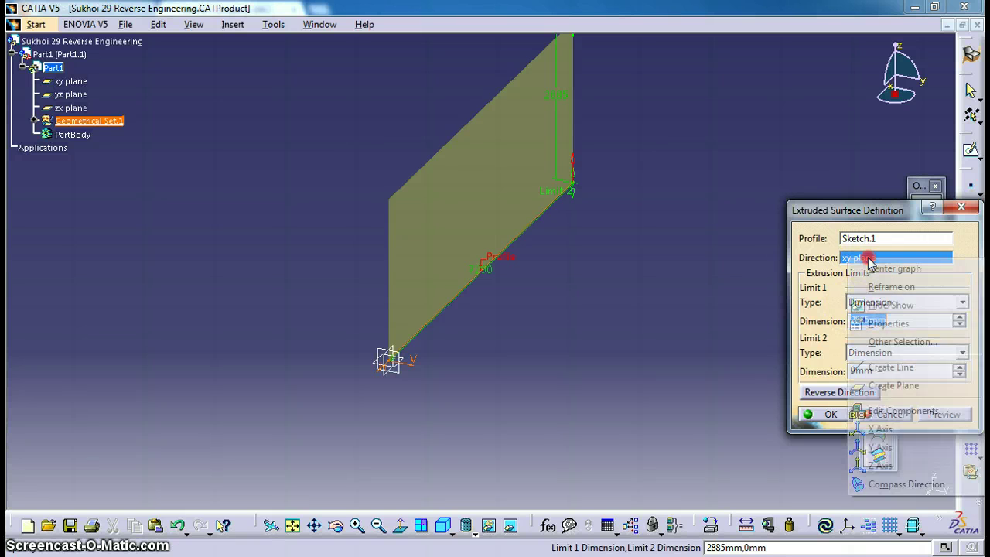
{"action": "left_click", "coordinate": [853, 443]}
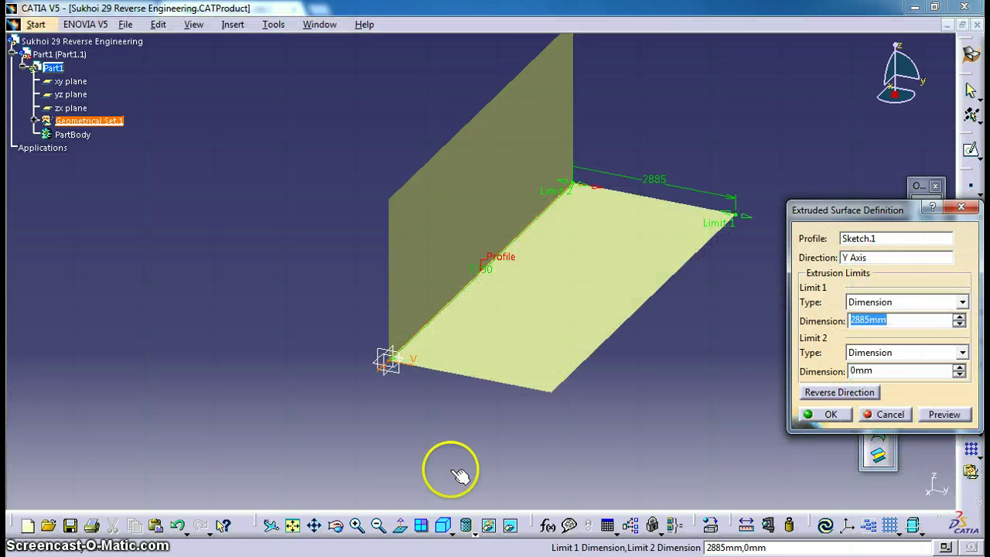
Look up the Su-29's wingspan on the specifications page, return to CATIA, and create the horizontal surface with Limit 1 at 8.20m/2
{"action": "key", "text": "alt+Tab"}
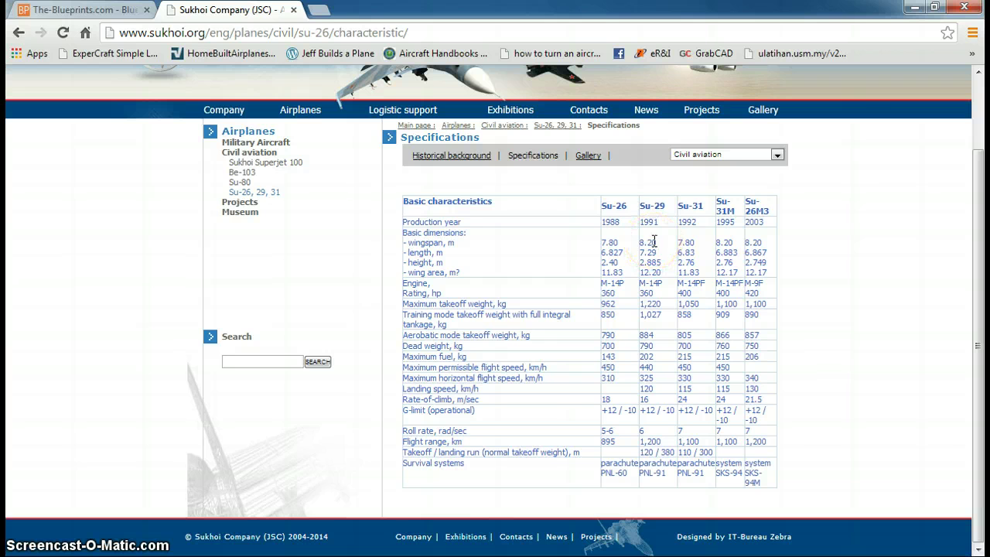
{"action": "left_click", "coordinate": [914, 8]}
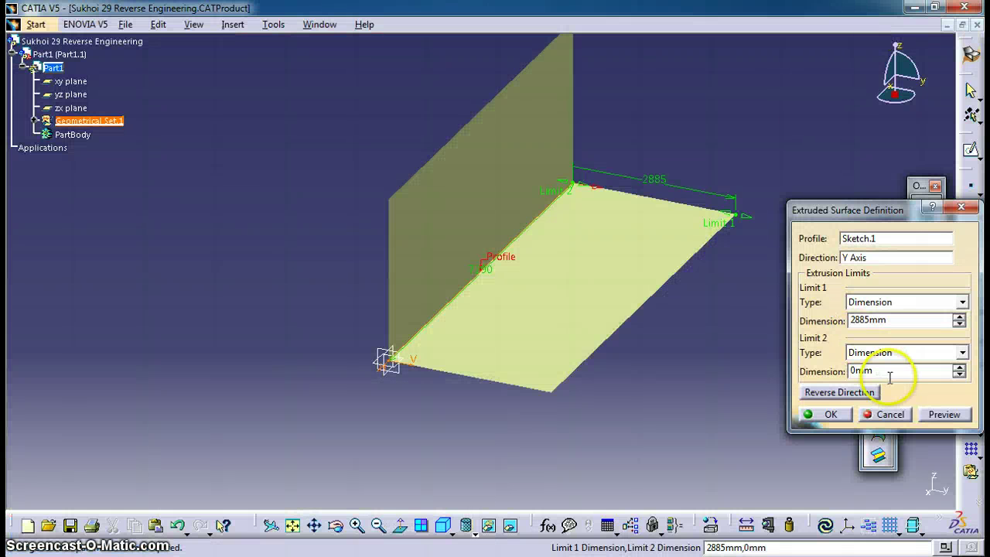
{"action": "double_click", "coordinate": [874, 319]}
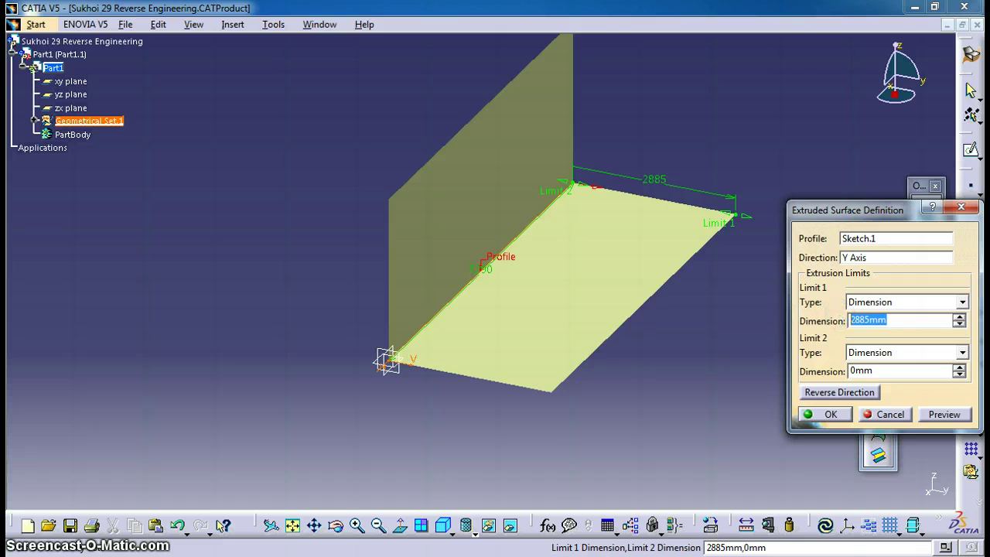
{"action": "type", "text": "8.20m"}
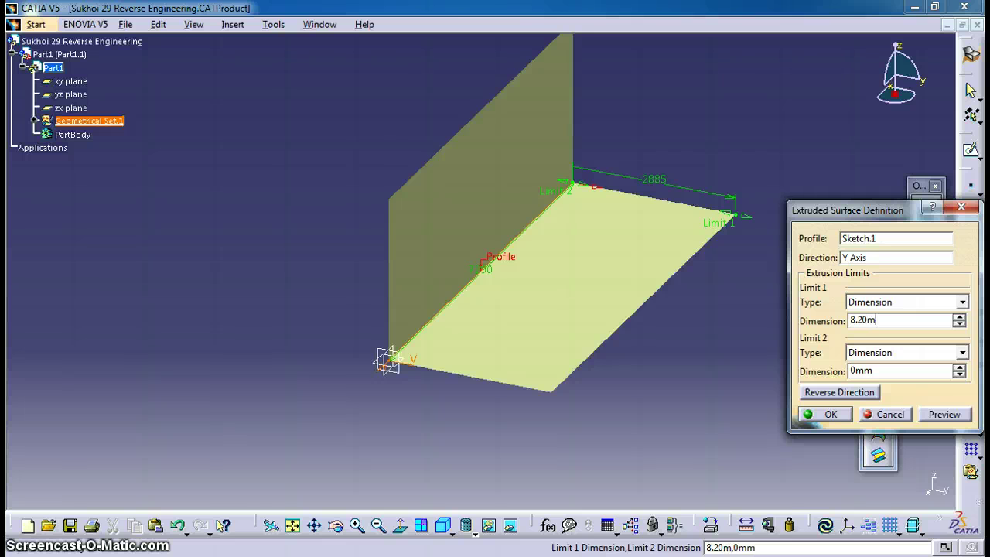
{"action": "type", "text": "/2"}
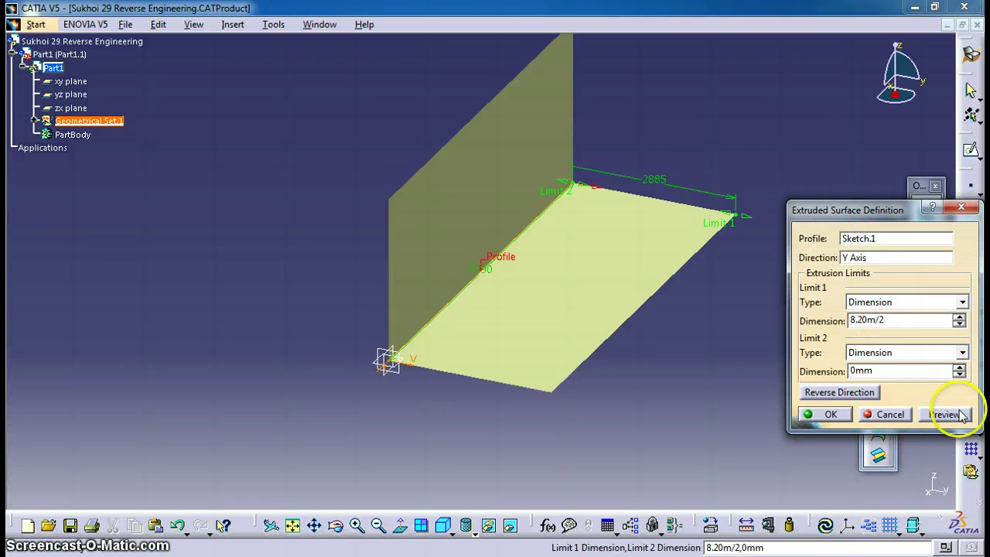
{"action": "left_click", "coordinate": [957, 416]}
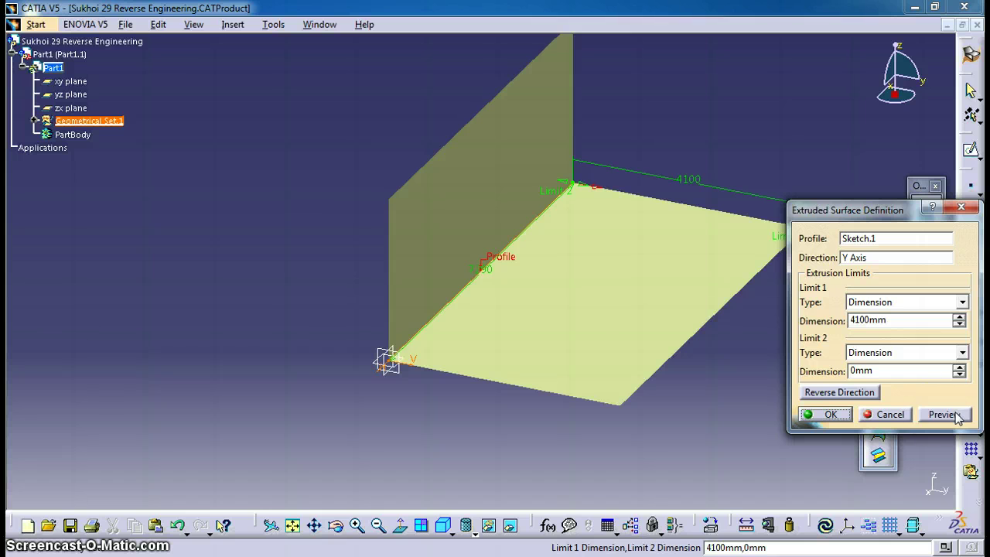
{"action": "left_click", "coordinate": [825, 414]}
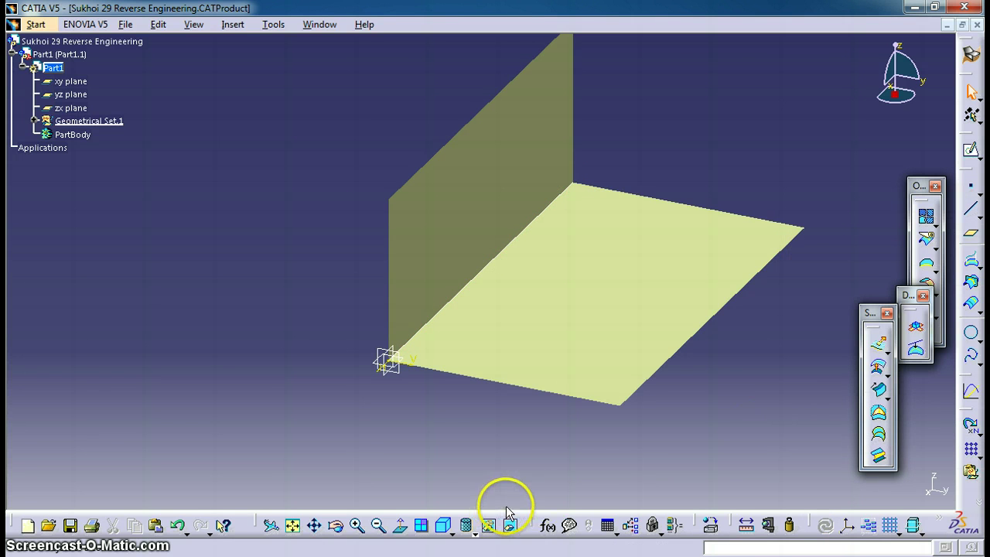
Minimize CATIA, open the sukhoi 29 folder from the desktop and maximize its window
{"action": "left_click", "coordinate": [911, 7]}
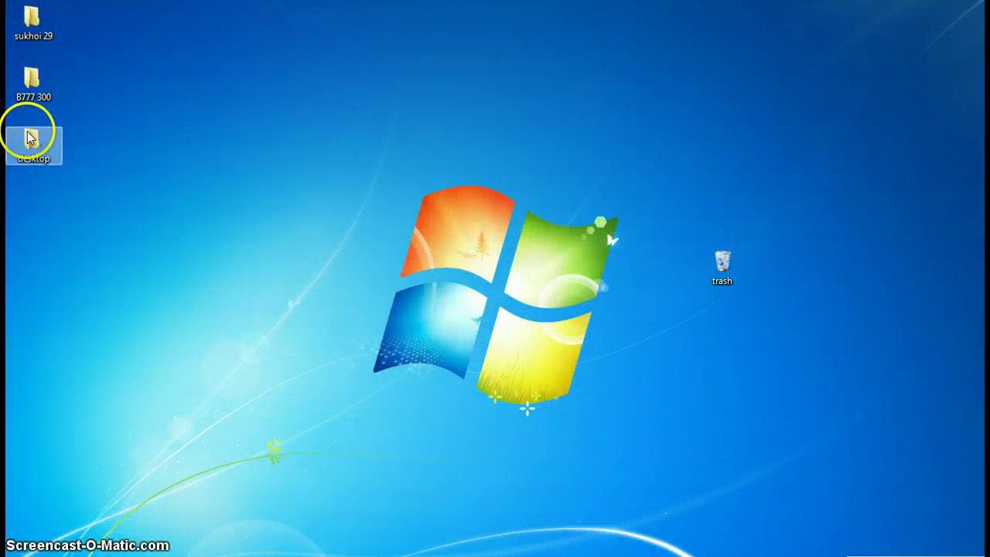
{"action": "double_click", "coordinate": [26, 31]}
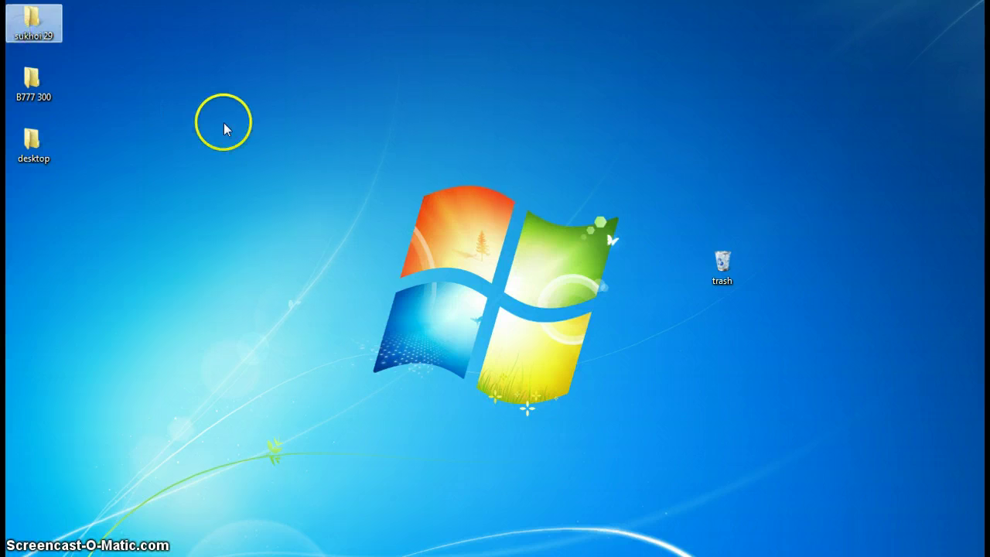
{"action": "double_click", "coordinate": [40, 36]}
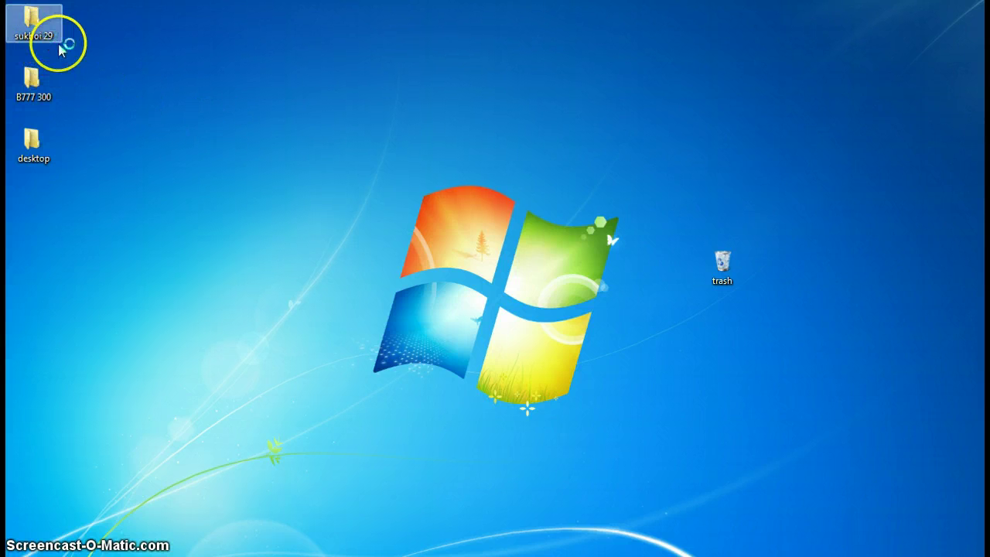
{"action": "left_click", "coordinate": [251, 102]}
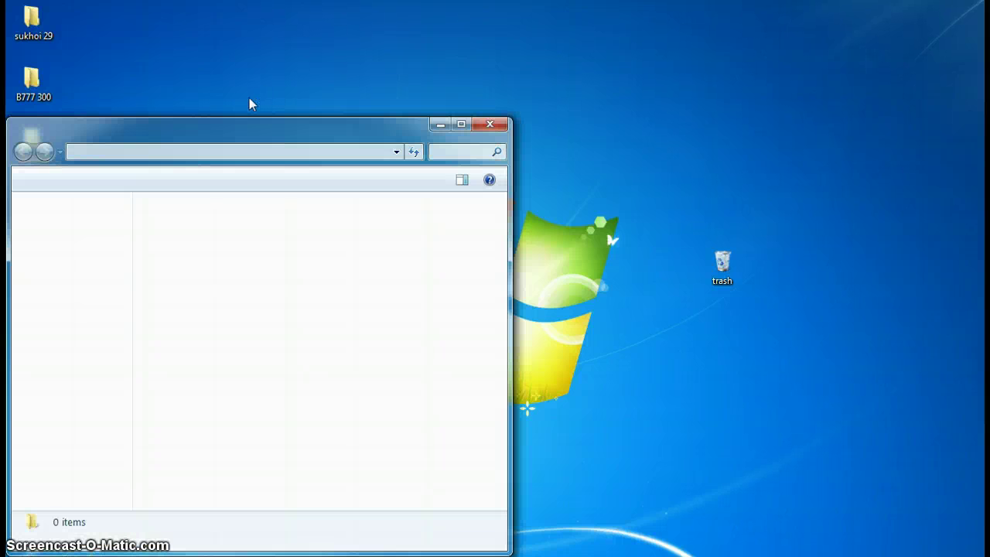
{"action": "left_click", "coordinate": [458, 123]}
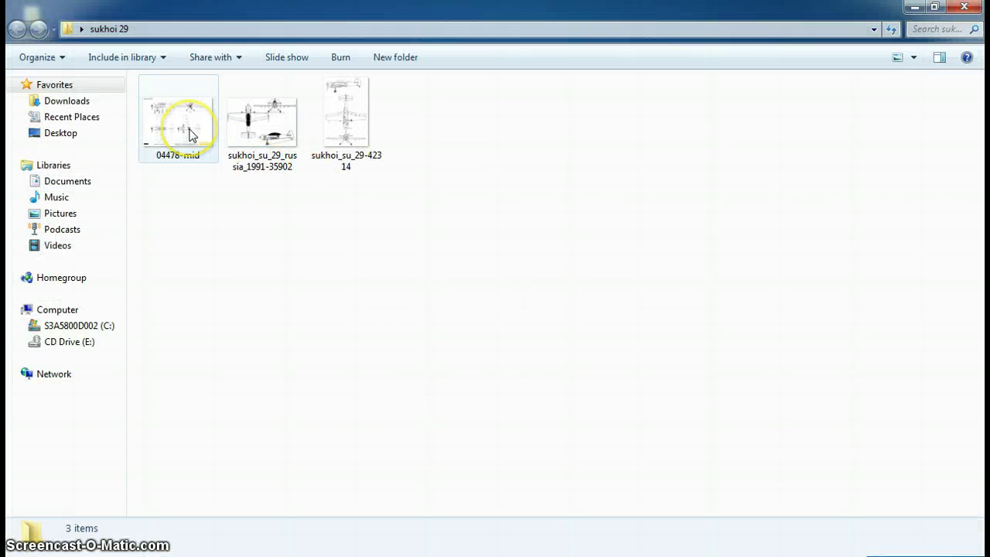
Open the 04478-mid image, look through the three Sukhoi 29 blueprint drawings in the folder, and close the viewer
{"action": "left_click", "coordinate": [182, 129]}
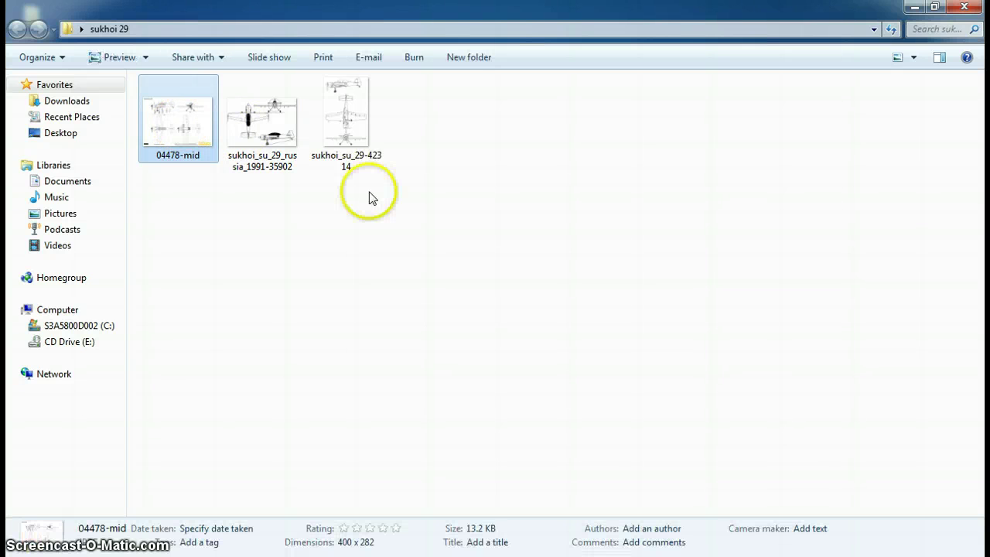
{"action": "key", "text": "Return"}
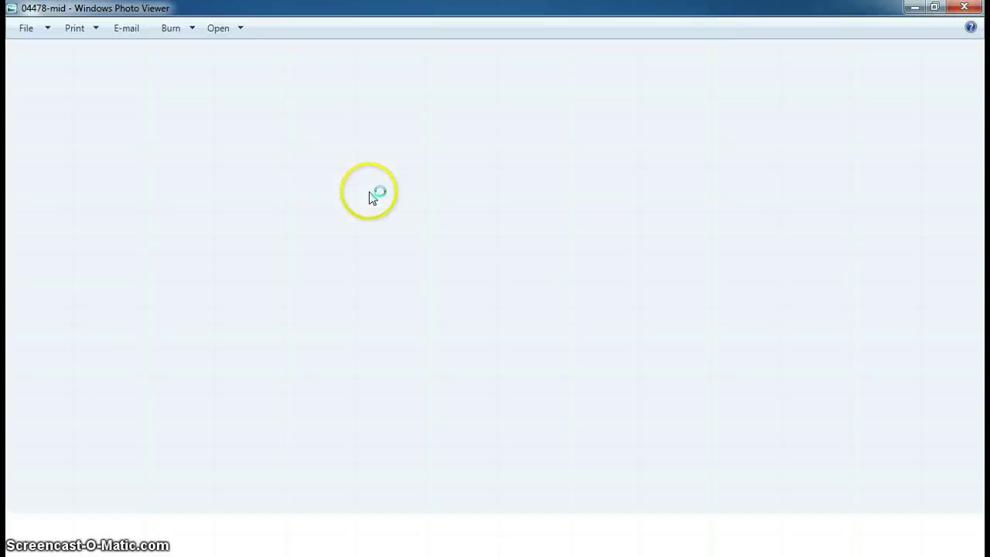
{"action": "left_click", "coordinate": [531, 539]}
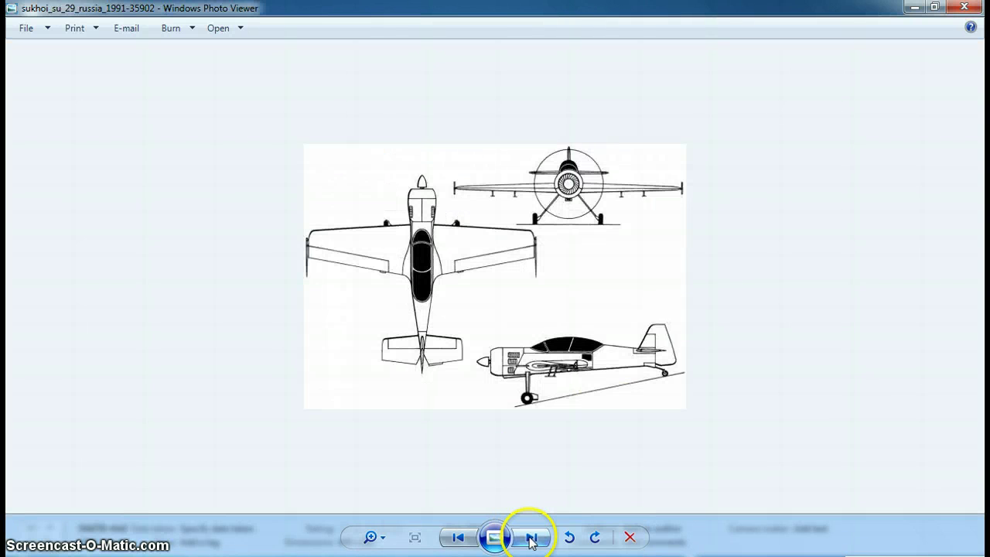
{"action": "left_click", "coordinate": [532, 540]}
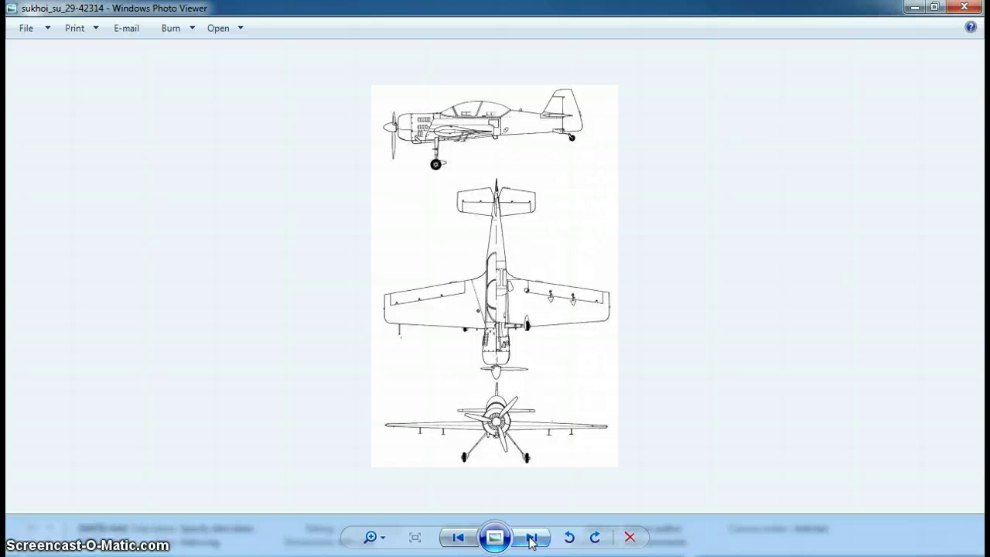
{"action": "left_click", "coordinate": [457, 539]}
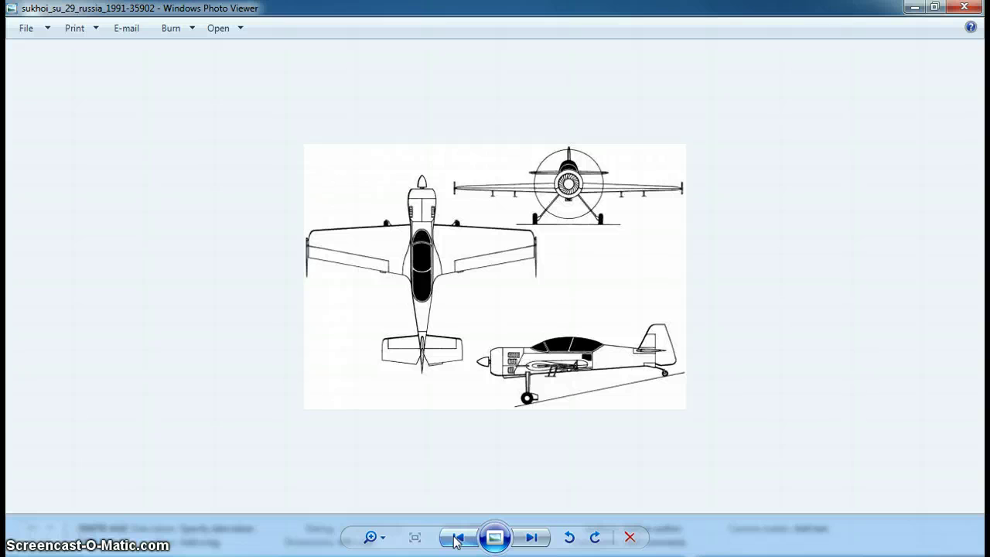
{"action": "left_click", "coordinate": [457, 539]}
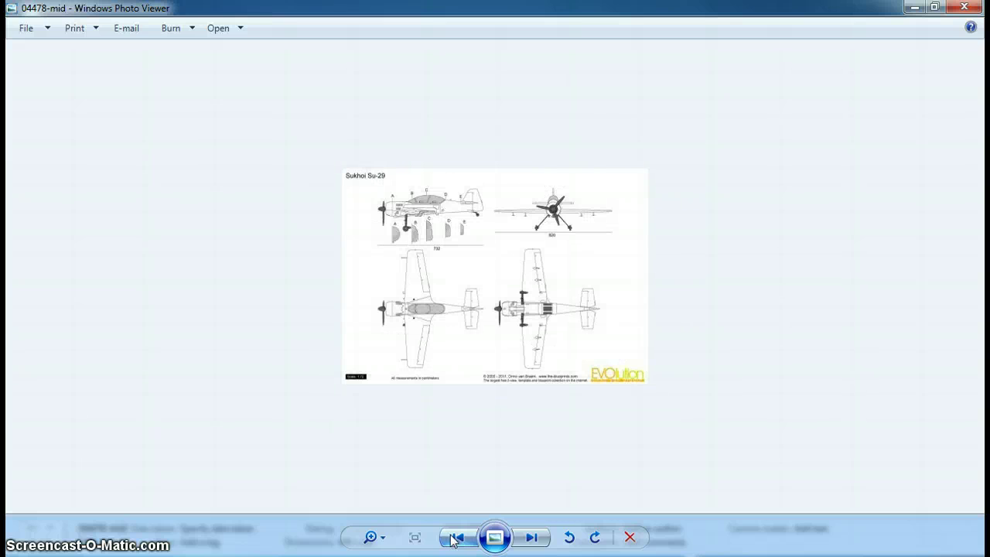
{"action": "key", "text": "alt+p"}
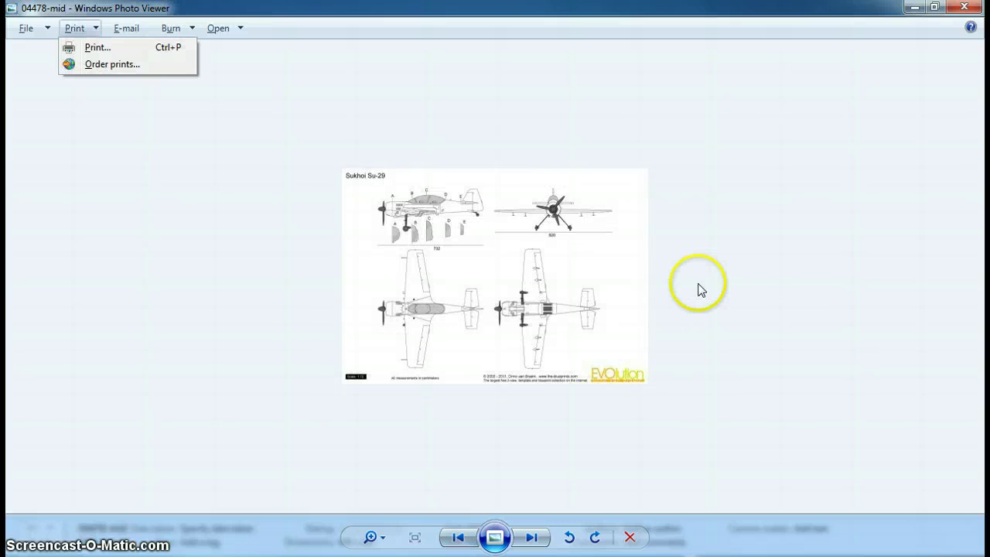
{"action": "left_click", "coordinate": [963, 7]}
Open the 04478-mid image from the sukhoi 29 folder in Microsoft Office Picture Manager and inspect the blueprint at a larger scale
{"action": "left_click", "coordinate": [162, 123]}
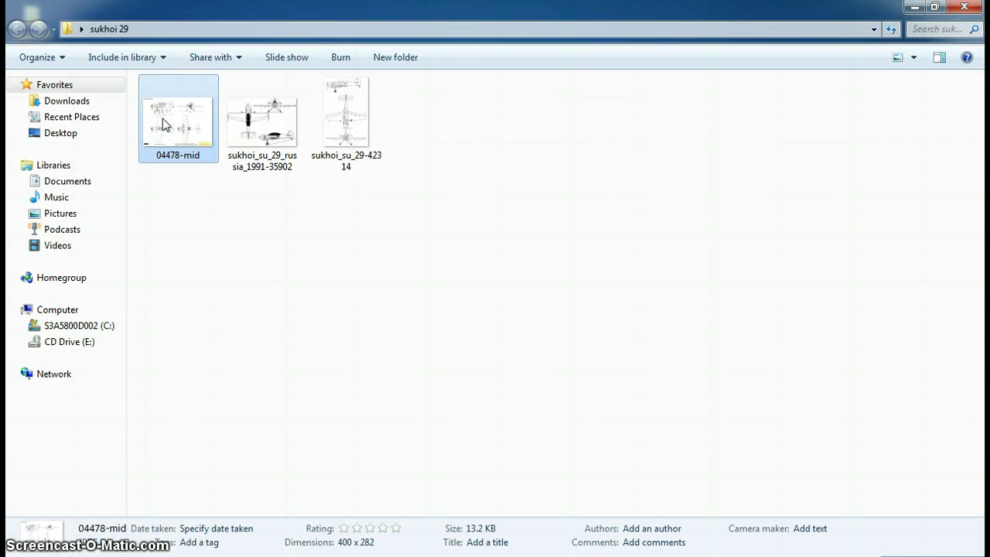
{"action": "right_click", "coordinate": [163, 124]}
{"action": "mouse_move", "coordinate": [256, 277]}
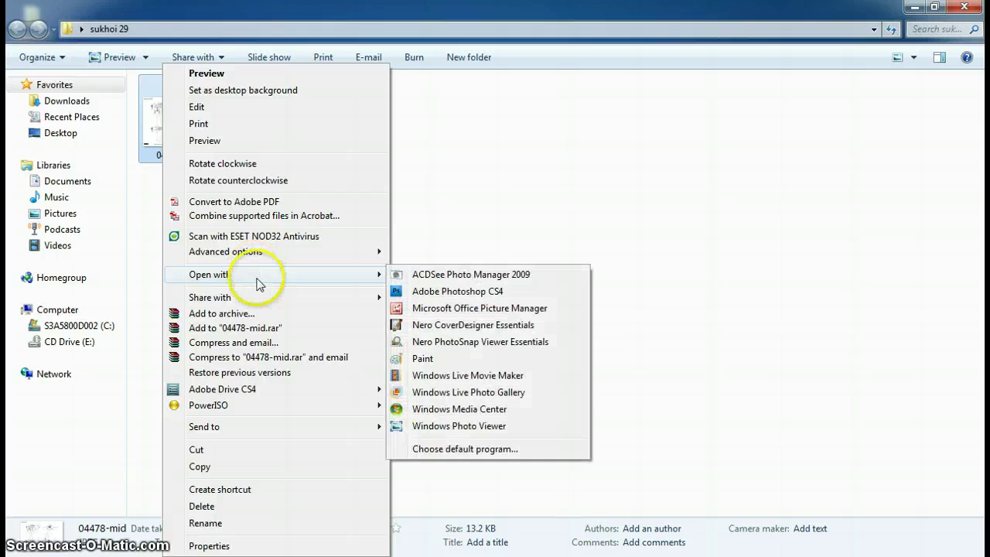
{"action": "left_click", "coordinate": [458, 309]}
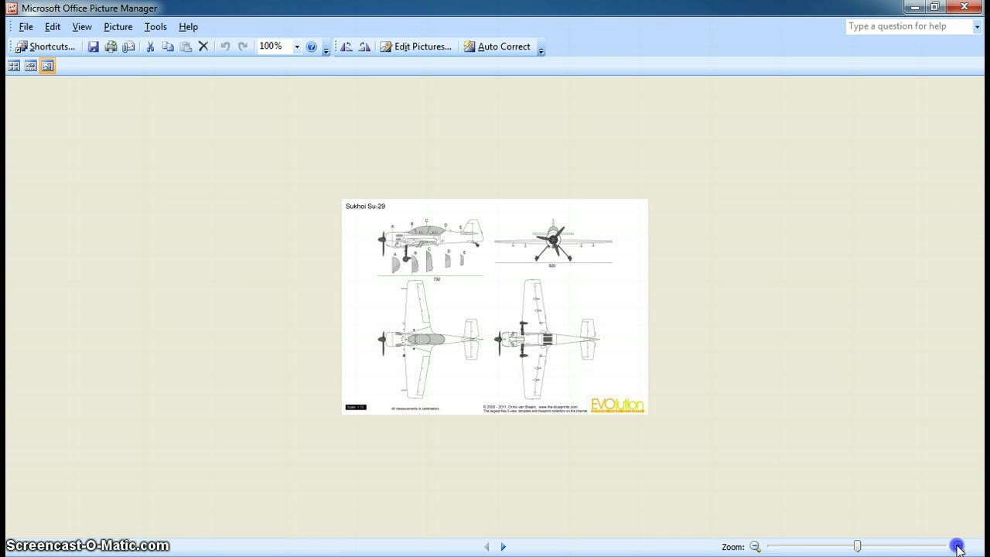
{"action": "left_click_drag", "start_coordinate": [857, 546], "coordinate": [887, 549]}
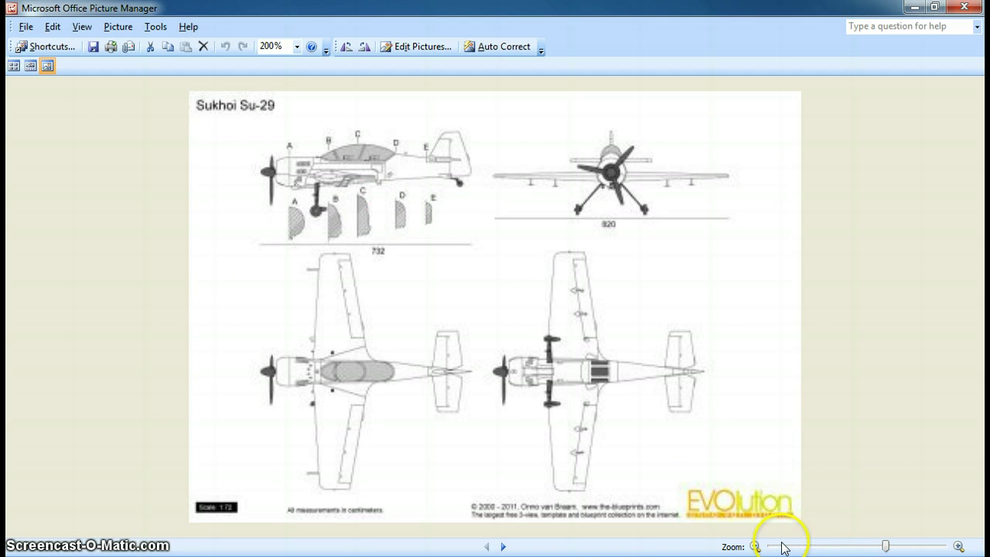
{"action": "left_click_drag", "start_coordinate": [886, 549], "coordinate": [869, 549]}
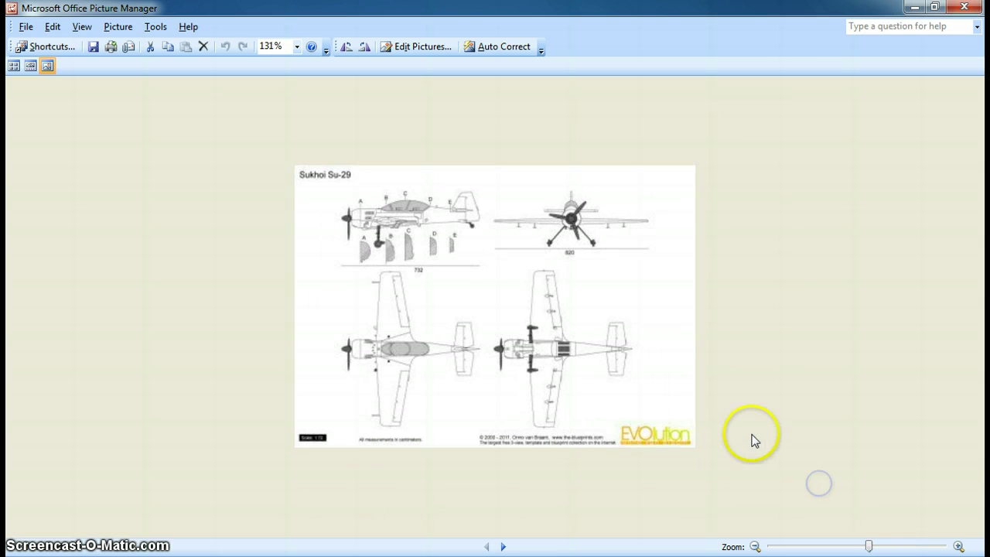
Crop the picture to the side view of the aircraft, removing 48 pixels left, 213 right, 27 top and 199 bottom
{"action": "left_click", "coordinate": [389, 46]}
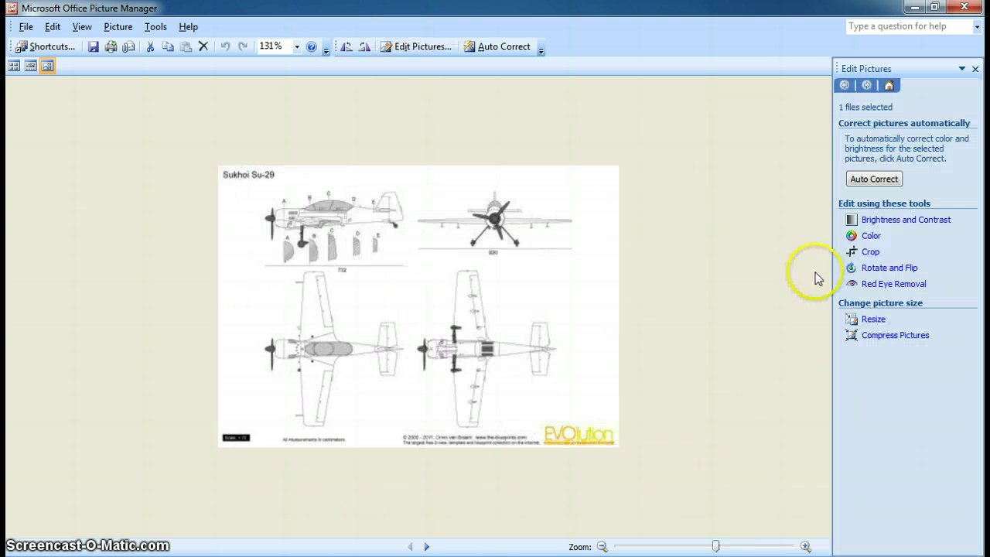
{"action": "left_click", "coordinate": [870, 253]}
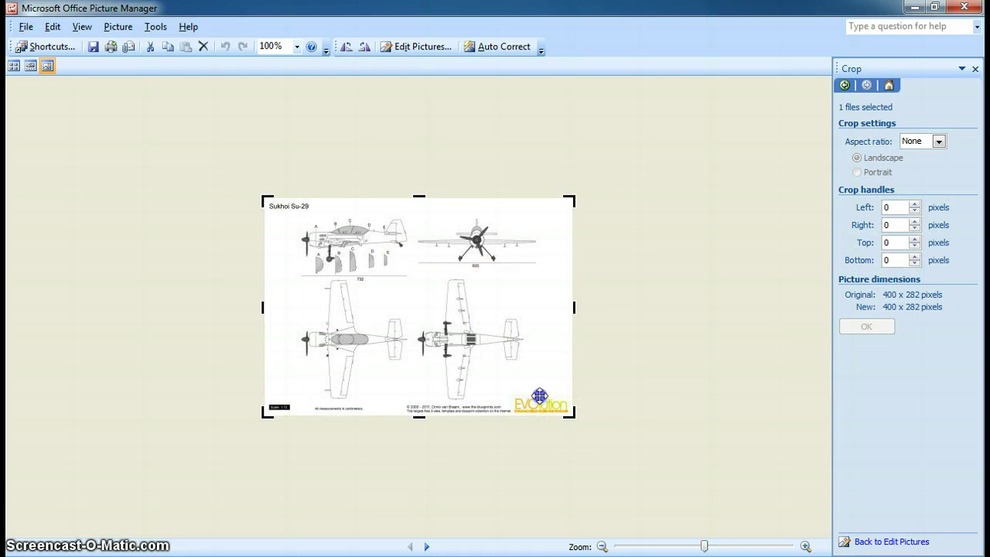
{"action": "left_click_drag", "start_coordinate": [573, 415], "coordinate": [412, 260]}
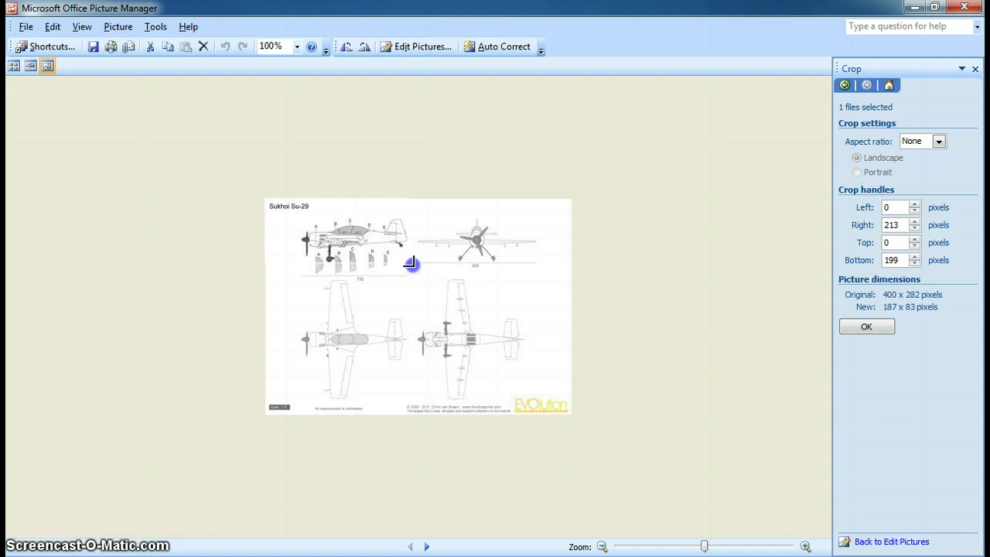
{"action": "left_click_drag", "start_coordinate": [332, 198], "coordinate": [329, 208]}
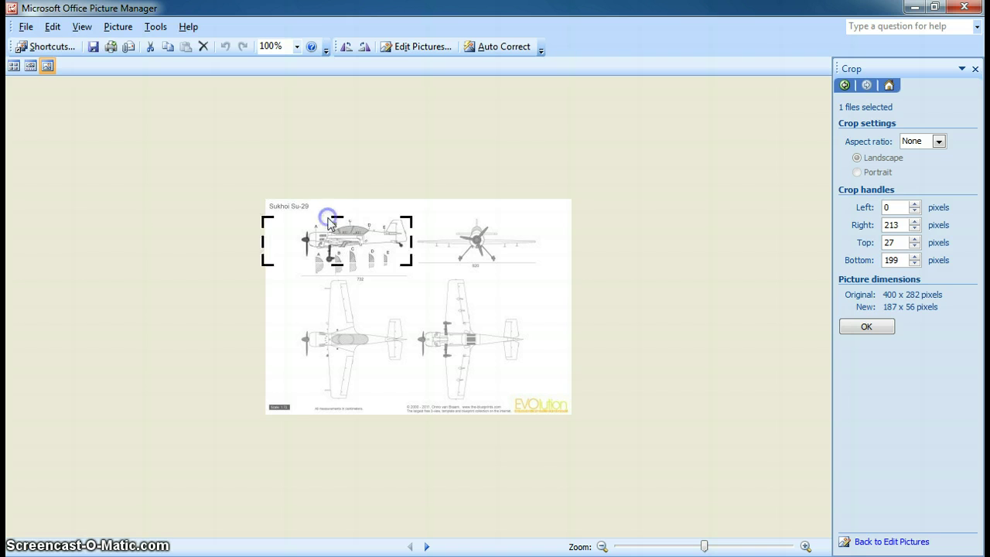
{"action": "left_click", "coordinate": [266, 232]}
{"action": "left_click_drag", "start_coordinate": [261, 240], "coordinate": [286, 240]}
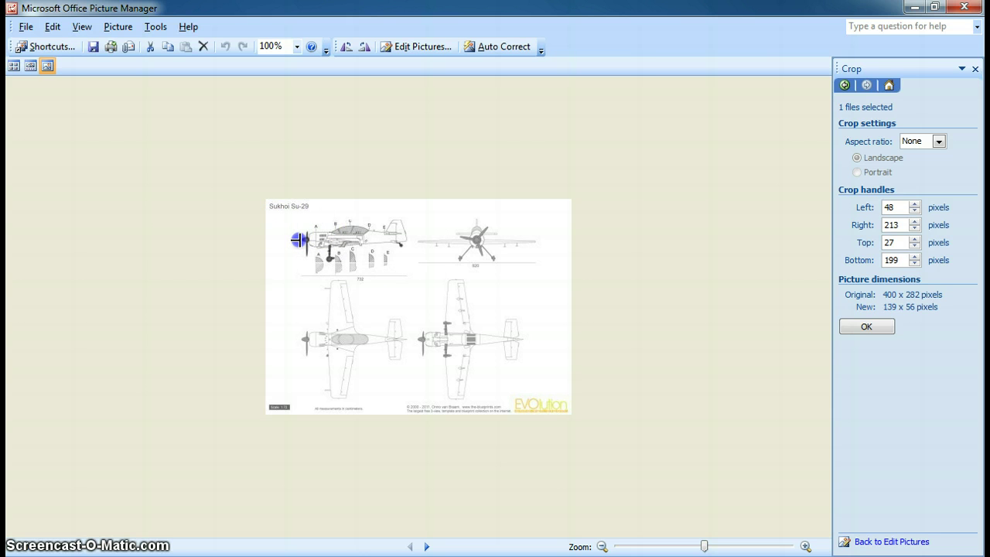
{"action": "left_click", "coordinate": [850, 328]}
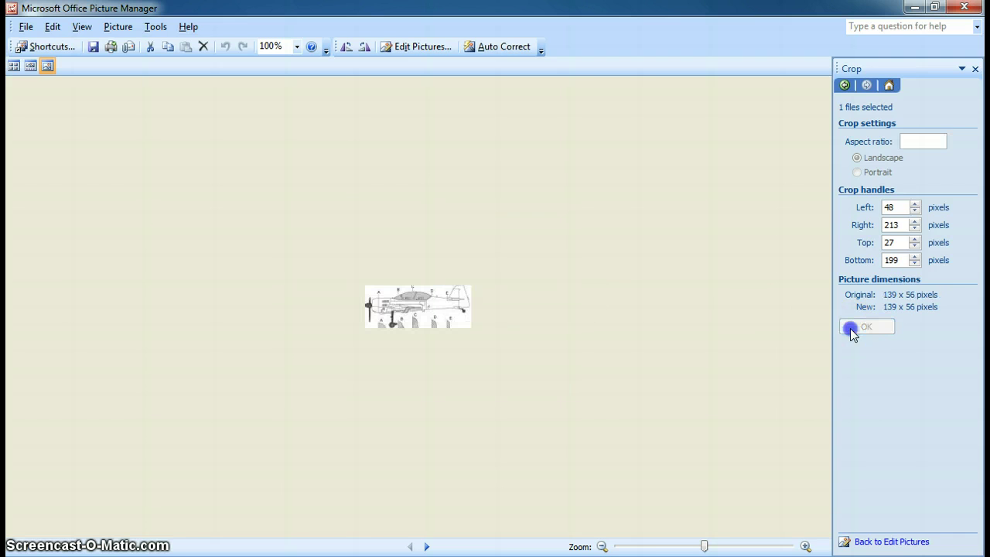
{"action": "left_click", "coordinate": [558, 310]}
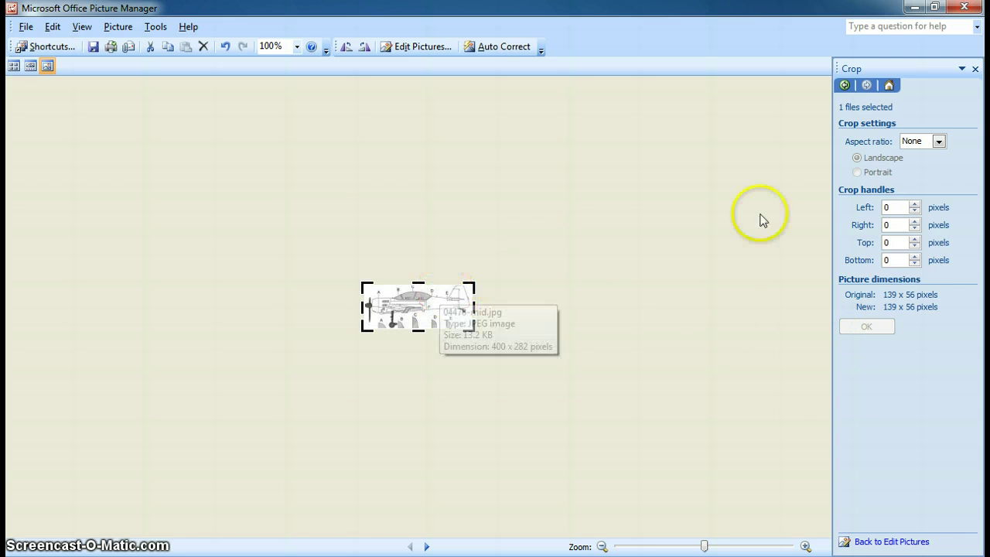
{"action": "left_click", "coordinate": [638, 210]}
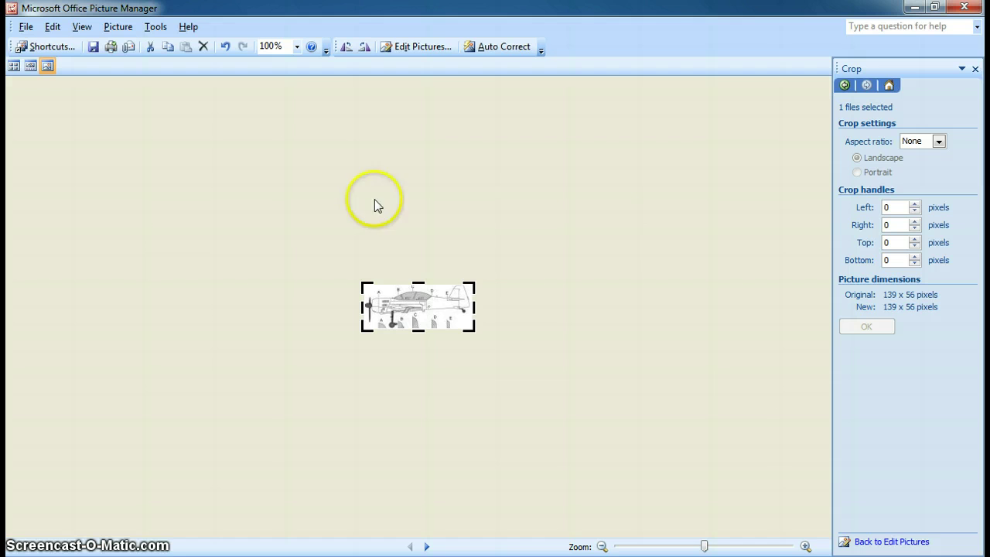
Save the cropped picture as a separate JPEG named Sukhoi 29 Pic 1 Side in the sukhoi 29 folder, and undo the crop
{"action": "left_click", "coordinate": [25, 27]}
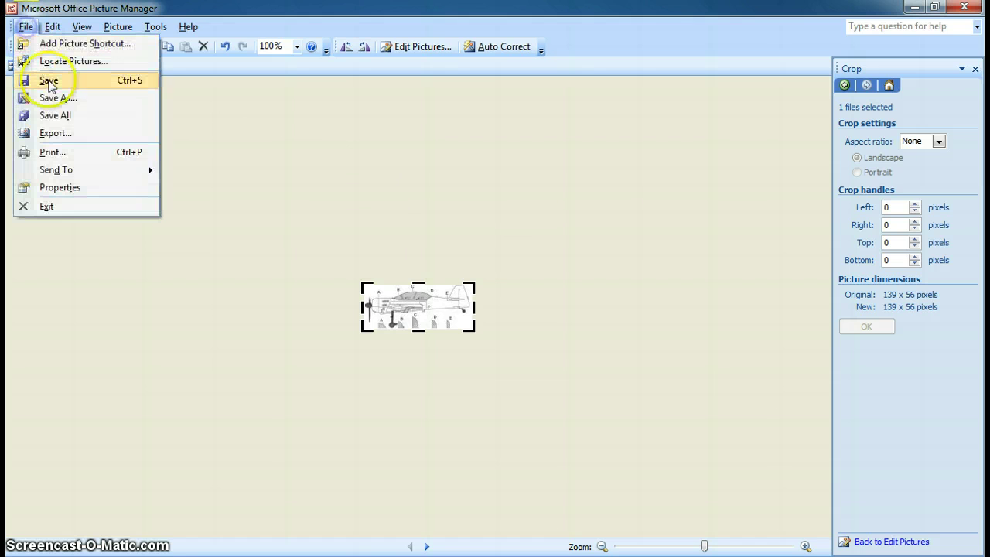
{"action": "left_click", "coordinate": [50, 96]}
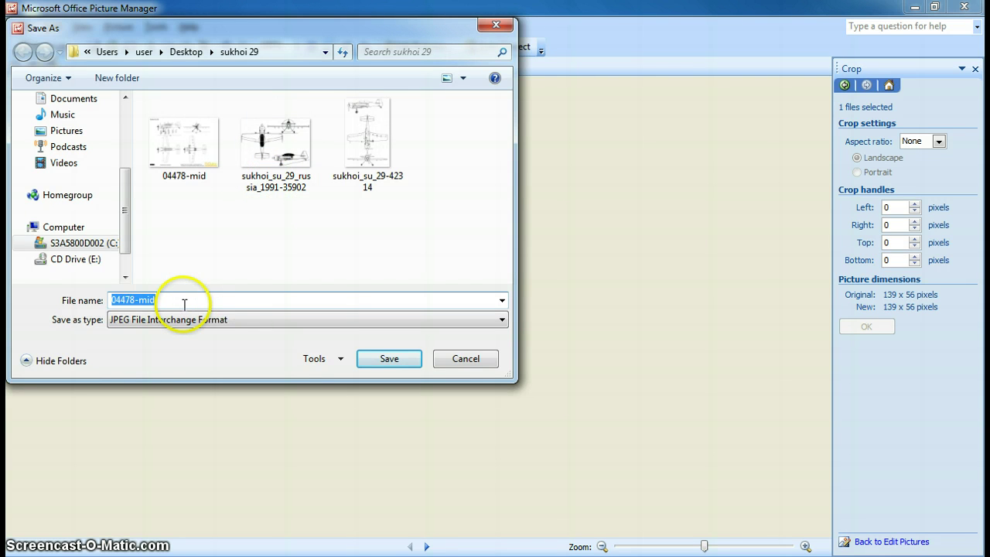
{"action": "type", "text": "Sukho"}
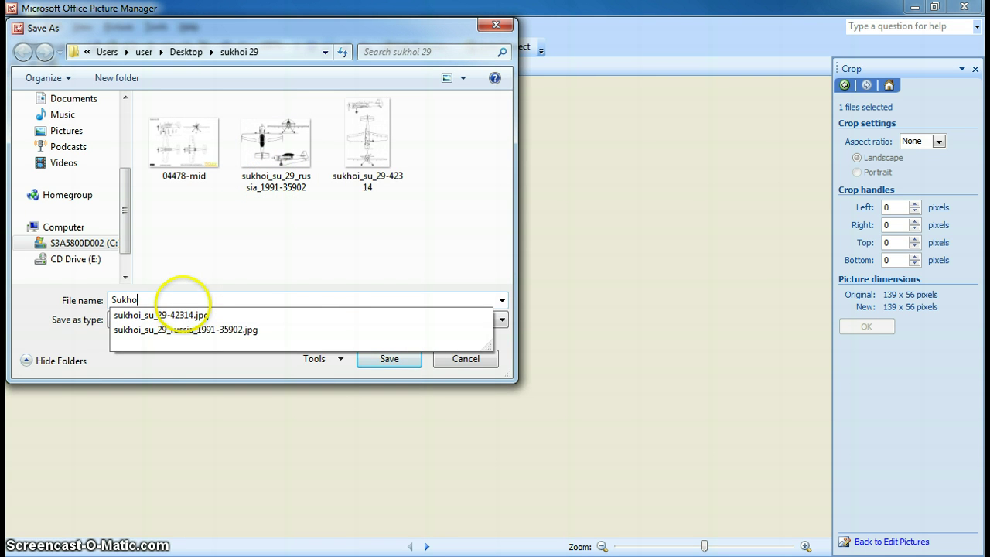
{"action": "type", "text": "i 29 Pic 1 Side"}
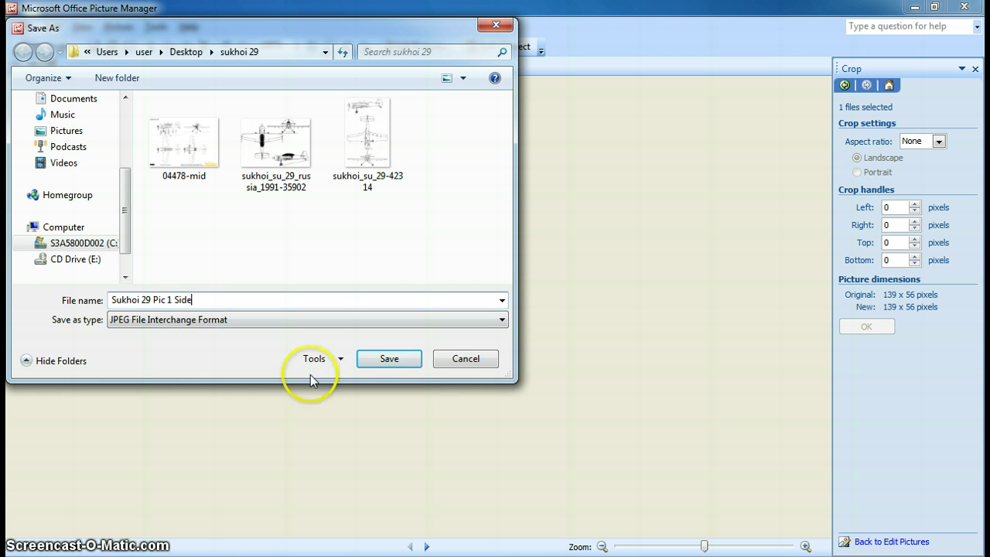
{"action": "left_click", "coordinate": [390, 359]}
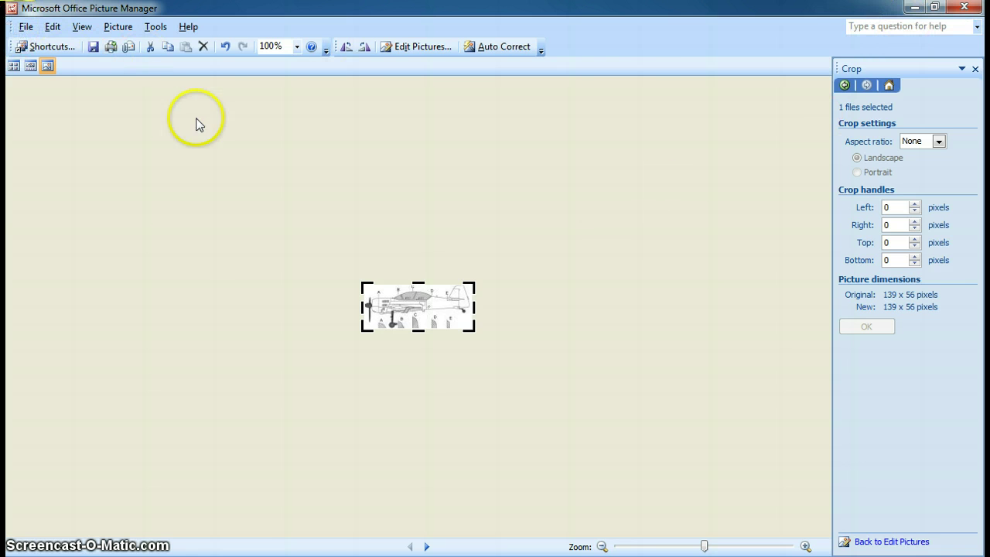
{"action": "left_click", "coordinate": [225, 46]}
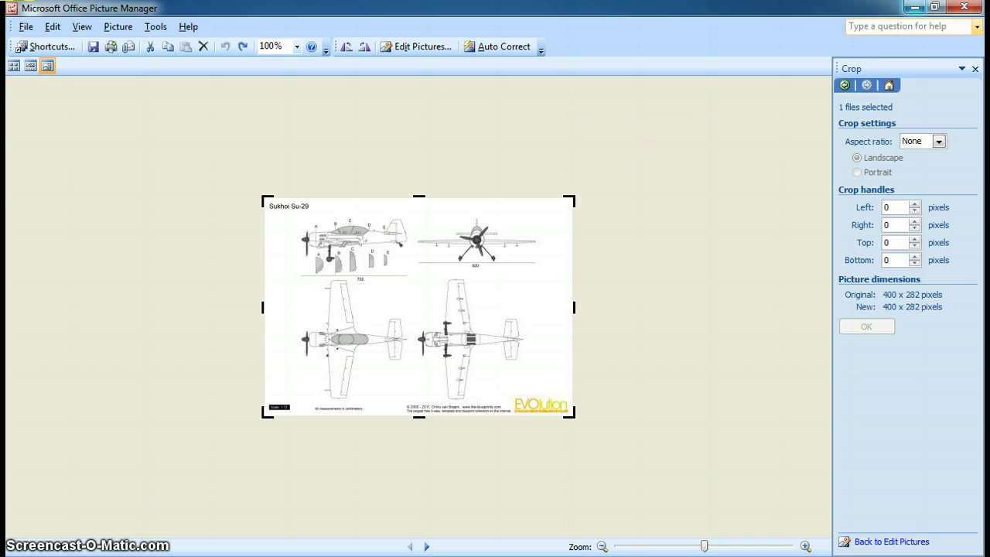
Minimize the picture editor, switch to CATIA and open the Photo Studio workbench for the Sukhoi 29 product
{"action": "left_click", "coordinate": [913, 10]}
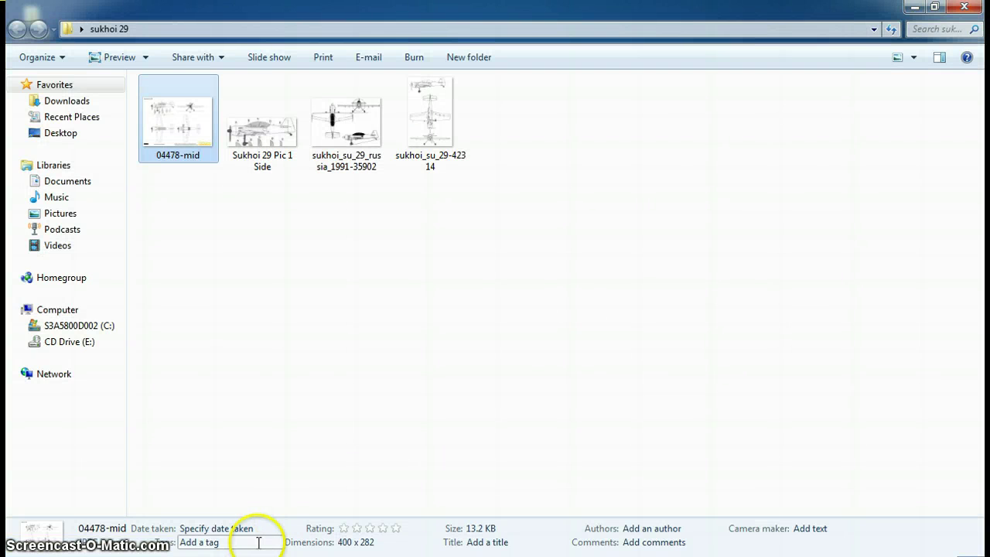
{"action": "key", "text": "alt+Tab"}
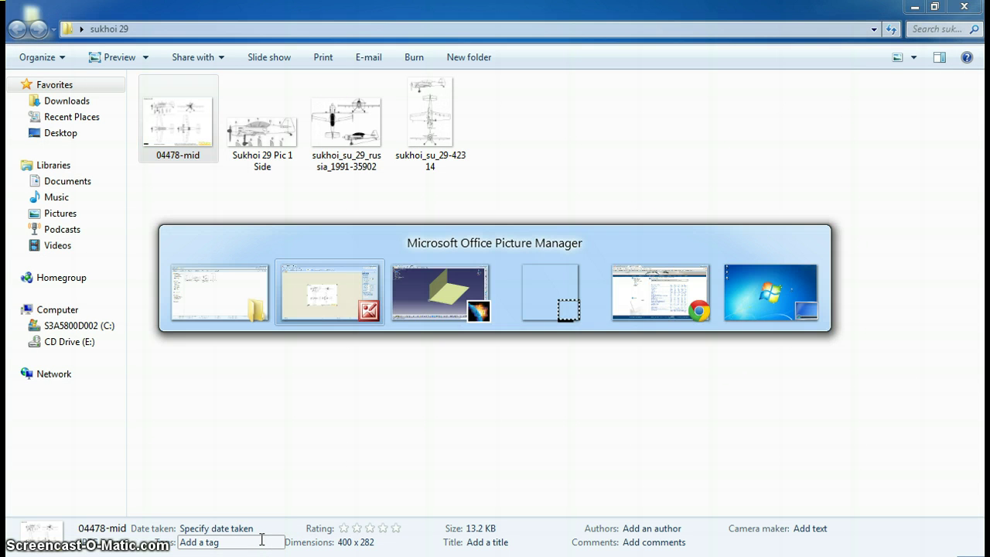
{"action": "key", "text": "alt+Tab"}
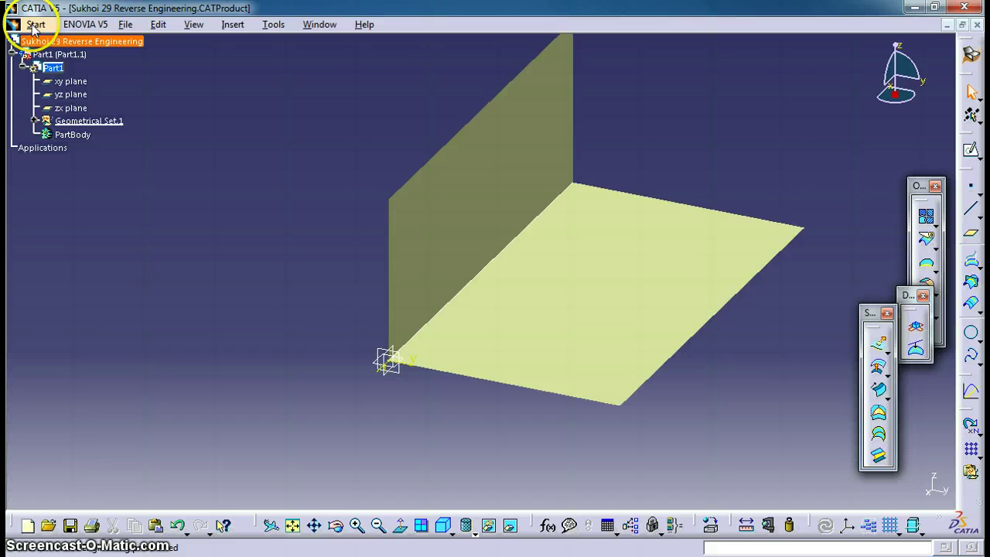
{"action": "left_click", "coordinate": [35, 25]}
{"action": "mouse_move", "coordinate": [94, 179]}
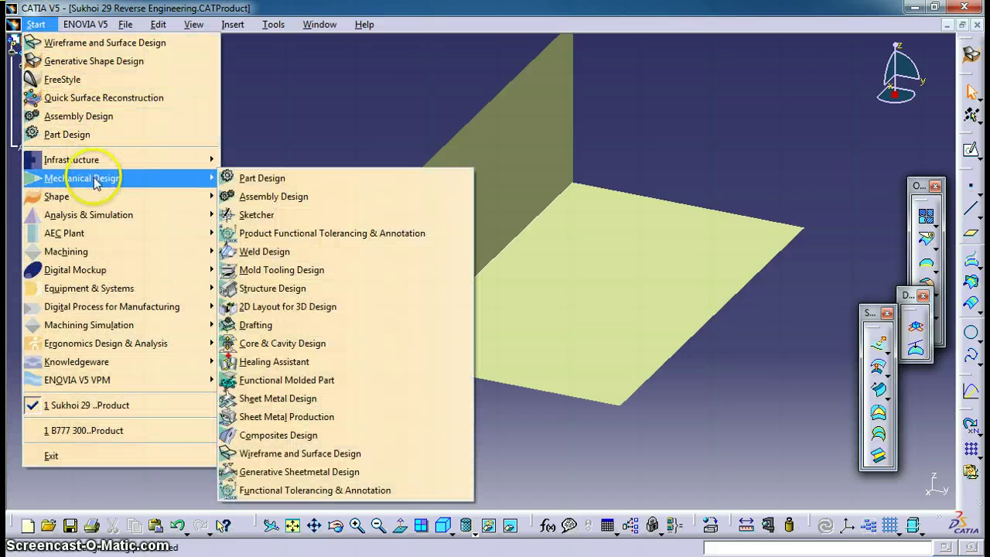
{"action": "mouse_move", "coordinate": [146, 161]}
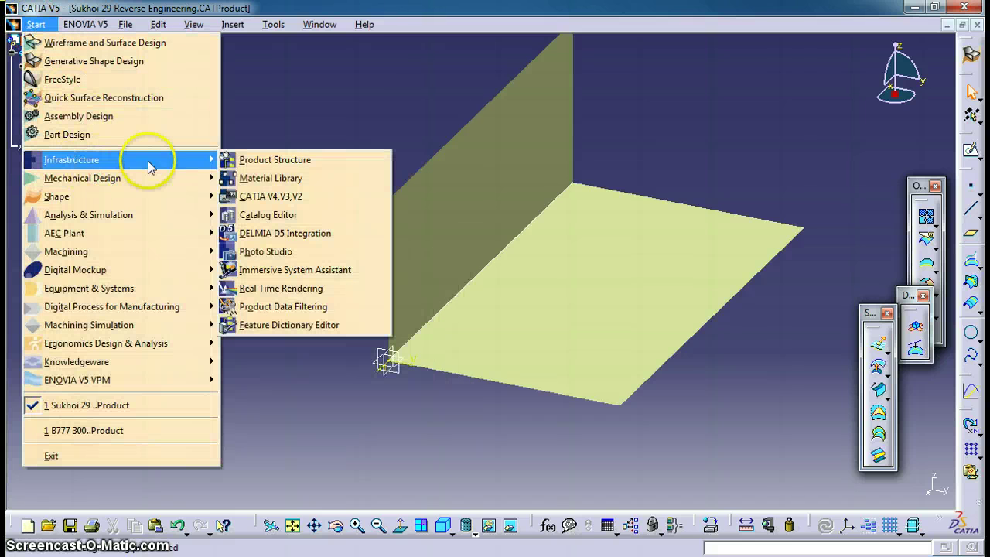
{"action": "left_click", "coordinate": [278, 250]}
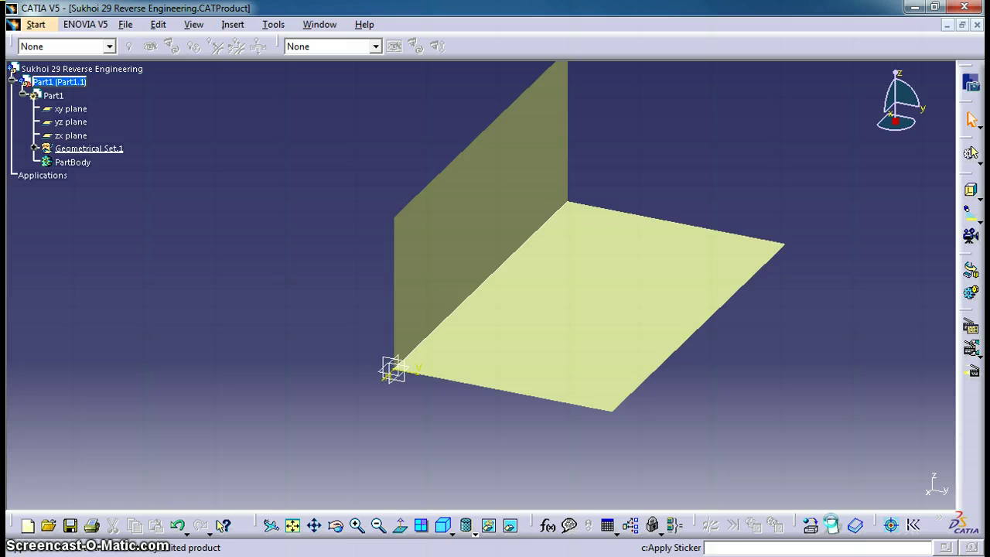
Start a sticker and load Sukhoi 29 Pic 1 Side from the desktop's sukhoi 29 folder as its image
{"action": "left_click", "coordinate": [684, 404]}
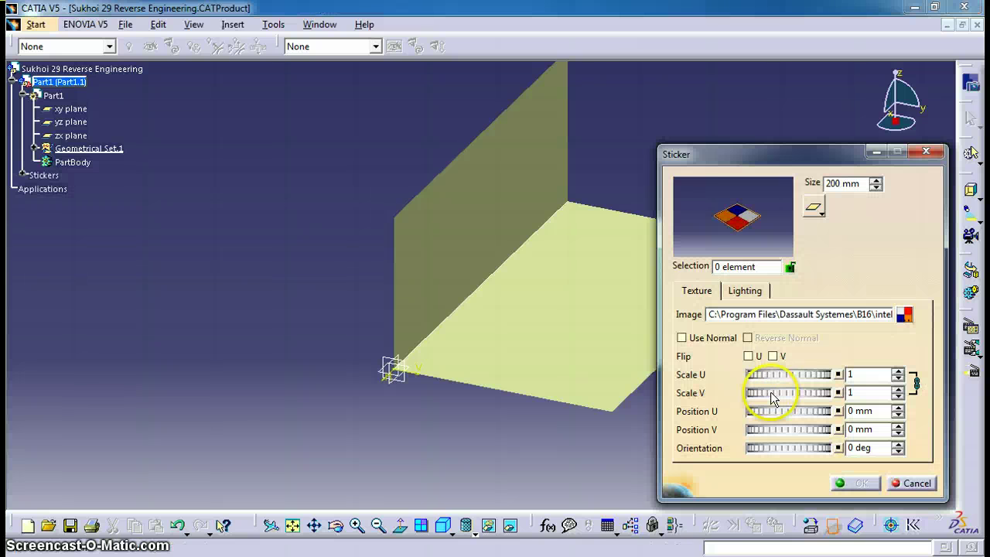
{"action": "left_click", "coordinate": [902, 315]}
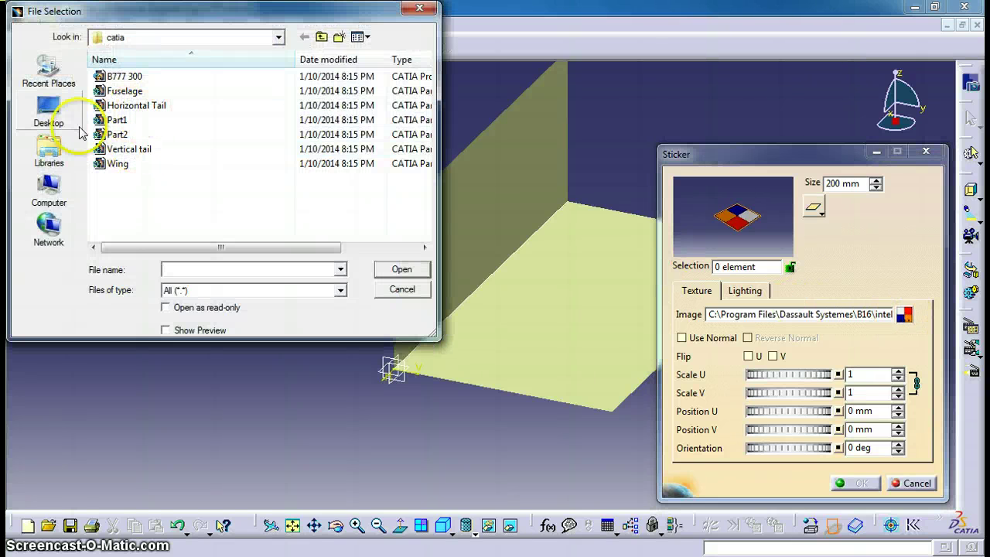
{"action": "left_click", "coordinate": [321, 37]}
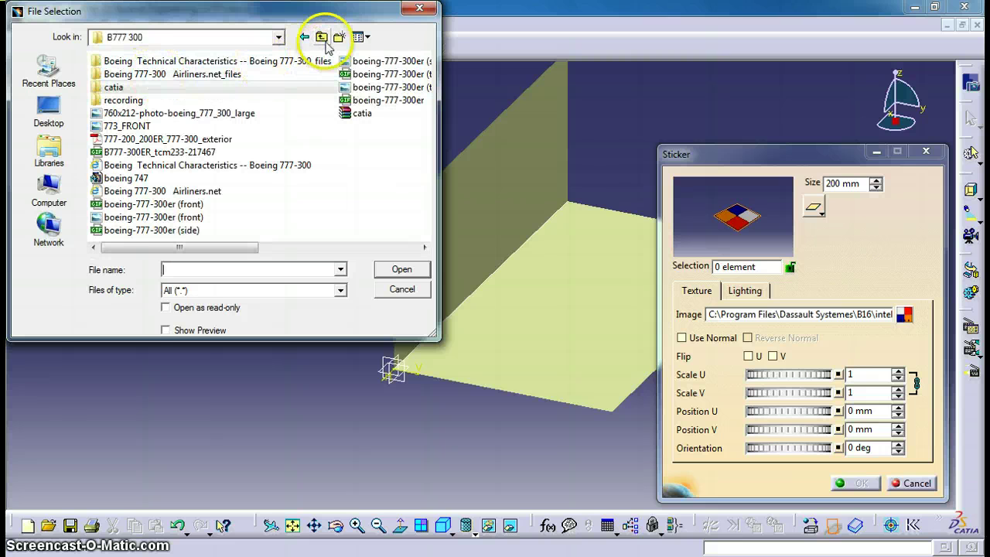
{"action": "left_click", "coordinate": [322, 37]}
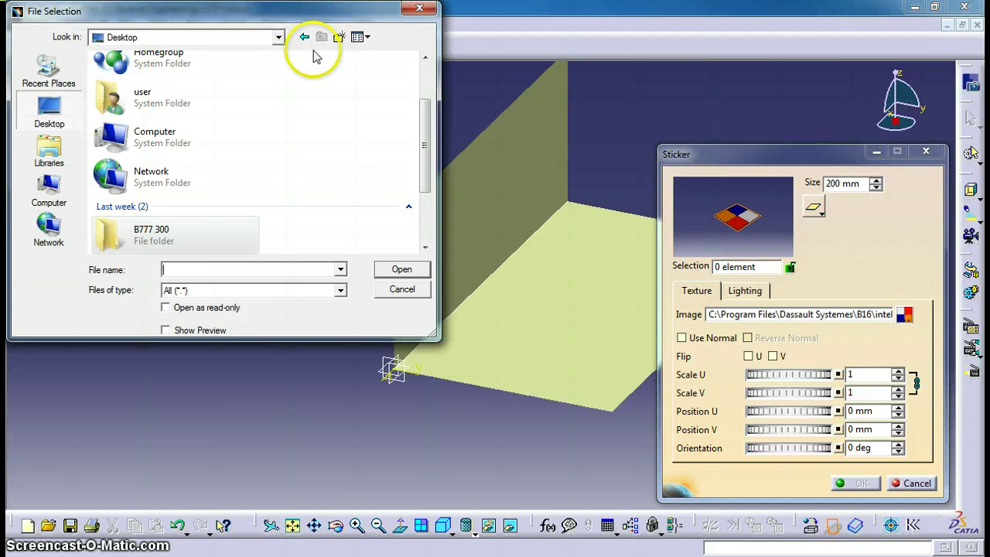
{"action": "left_click_drag", "start_coordinate": [424, 147], "coordinate": [420, 207]}
{"action": "double_click", "coordinate": [188, 229]}
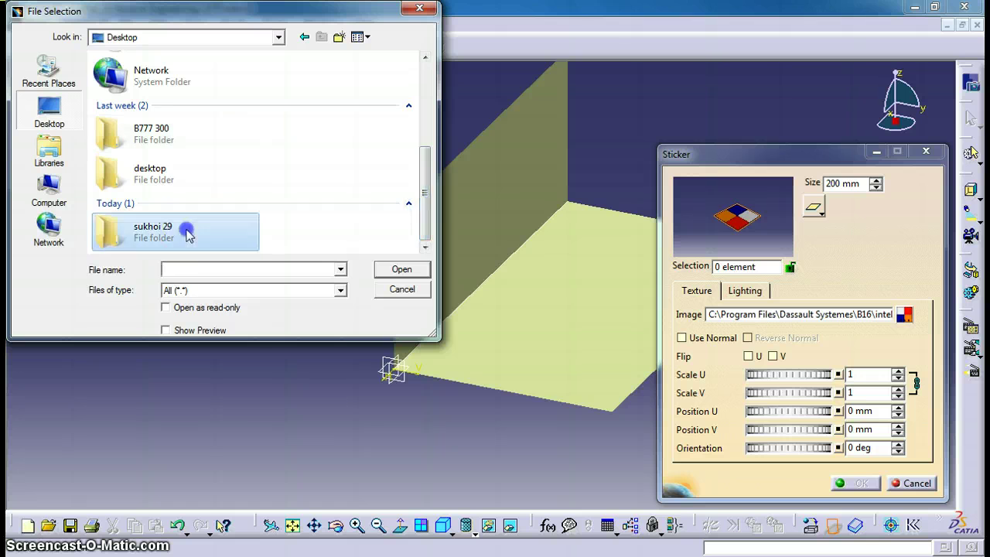
{"action": "left_click", "coordinate": [195, 112]}
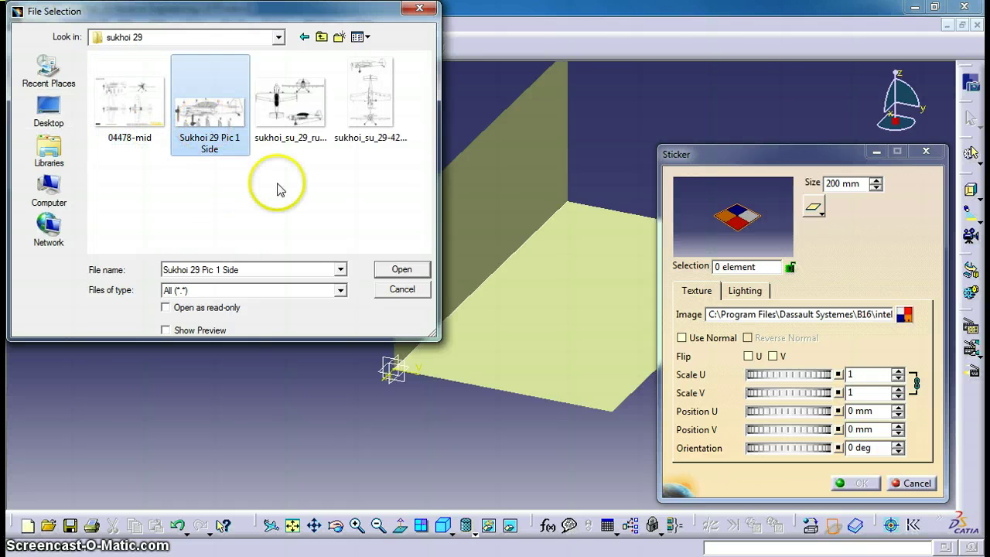
{"action": "left_click", "coordinate": [390, 268]}
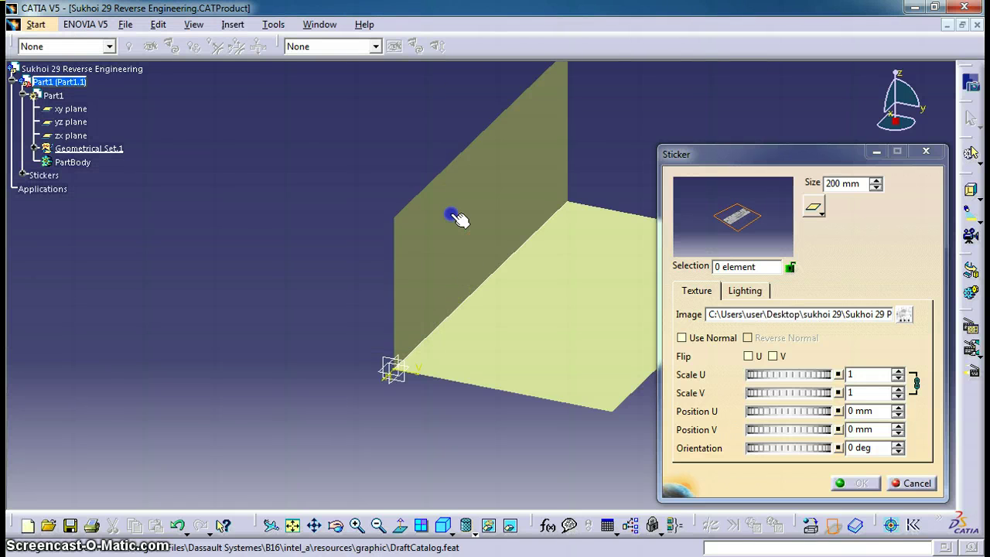
Apply the sticker to the vertical surface, flip its texture around U and scale it to about 1.387
{"action": "left_click", "coordinate": [455, 222]}
{"action": "mouse_move", "coordinate": [574, 311]}
{"action": "middle_mouse_down"}
{"action": "mouse_move", "coordinate": [462, 276]}
{"action": "mouse_move", "coordinate": [400, 243]}
{"action": "mouse_move", "coordinate": [491, 281]}
{"action": "middle_mouse_up"}
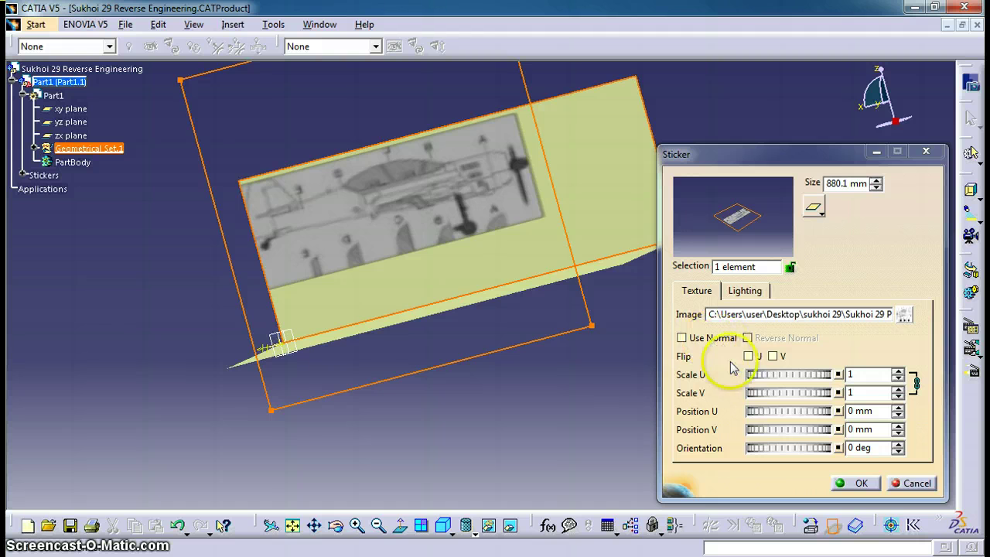
{"action": "left_click", "coordinate": [749, 356]}
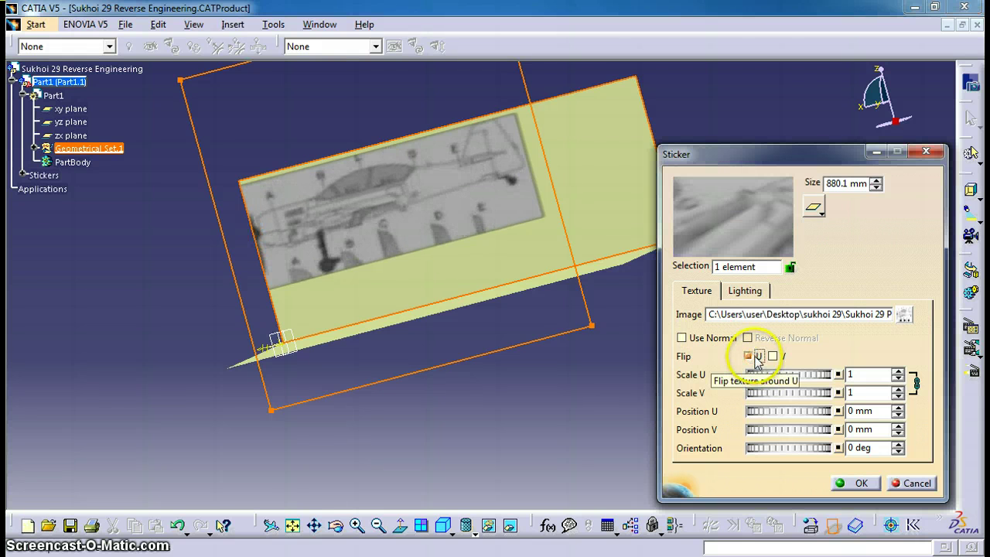
{"action": "left_click_drag", "start_coordinate": [770, 379], "coordinate": [777, 380]}
{"action": "left_click", "coordinate": [474, 221]}
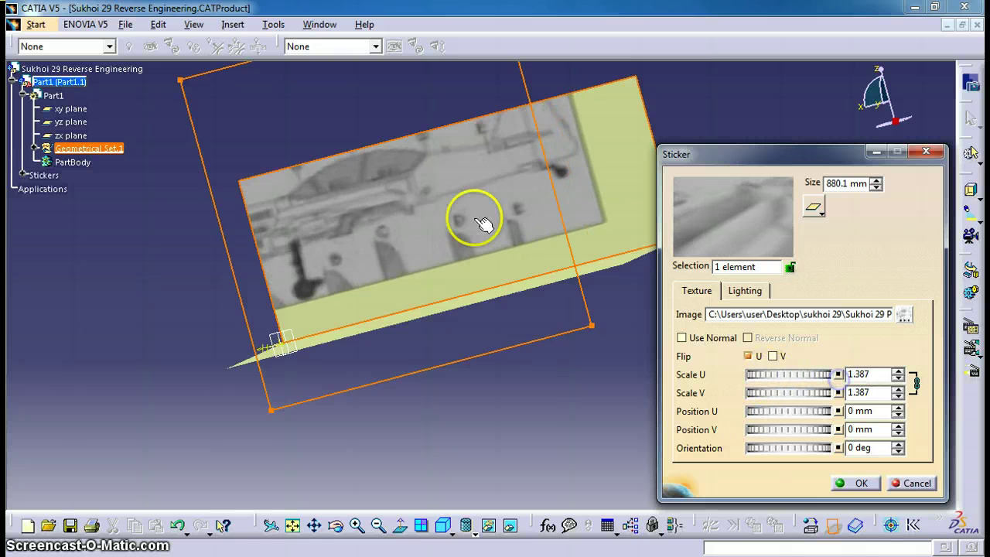
Reposition the side-view sticker on the vertical surface with scale 1.424, Position U 29.92 mm and Position V 17.44 mm, and accept it
{"action": "middle_click_drag", "start_coordinate": [465, 227], "coordinate": [612, 239]}
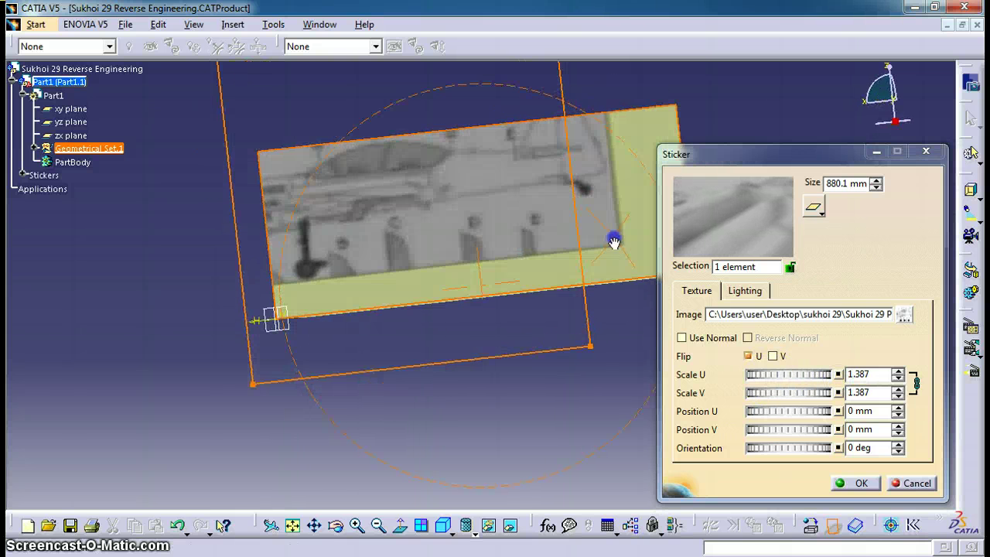
{"action": "mouse_move", "coordinate": [449, 216]}
{"action": "left_mouse_down"}
{"action": "mouse_move", "coordinate": [529, 236]}
{"action": "mouse_move", "coordinate": [464, 216]}
{"action": "left_mouse_up"}
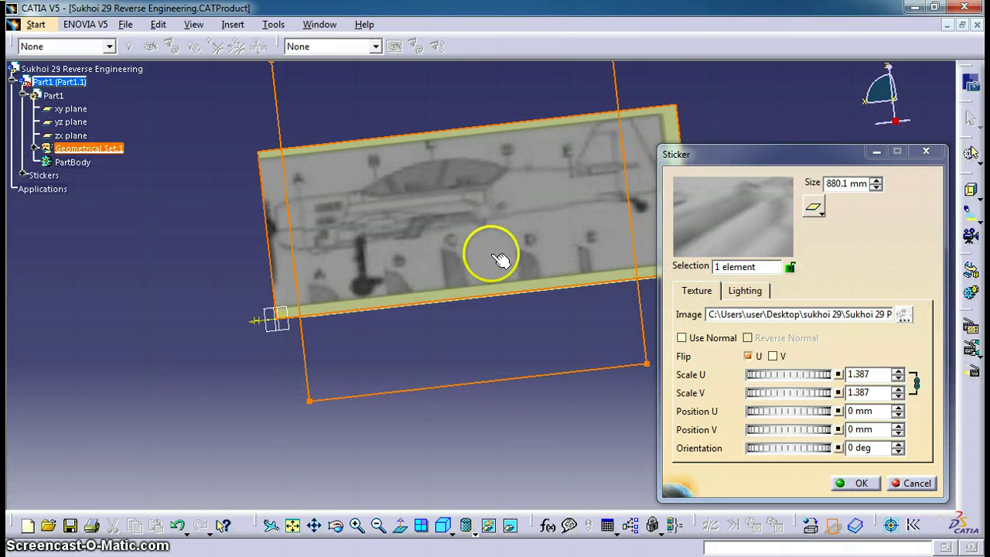
{"action": "left_click_drag", "start_coordinate": [515, 312], "coordinate": [438, 334]}
{"action": "middle_click_drag", "start_coordinate": [438, 334], "coordinate": [440, 355]}
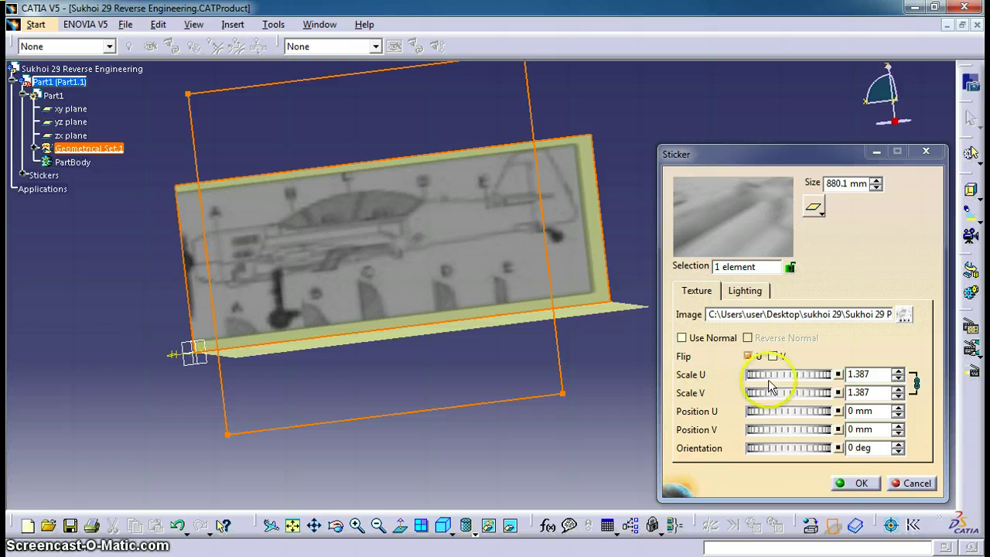
{"action": "left_click_drag", "start_coordinate": [767, 375], "coordinate": [789, 374]}
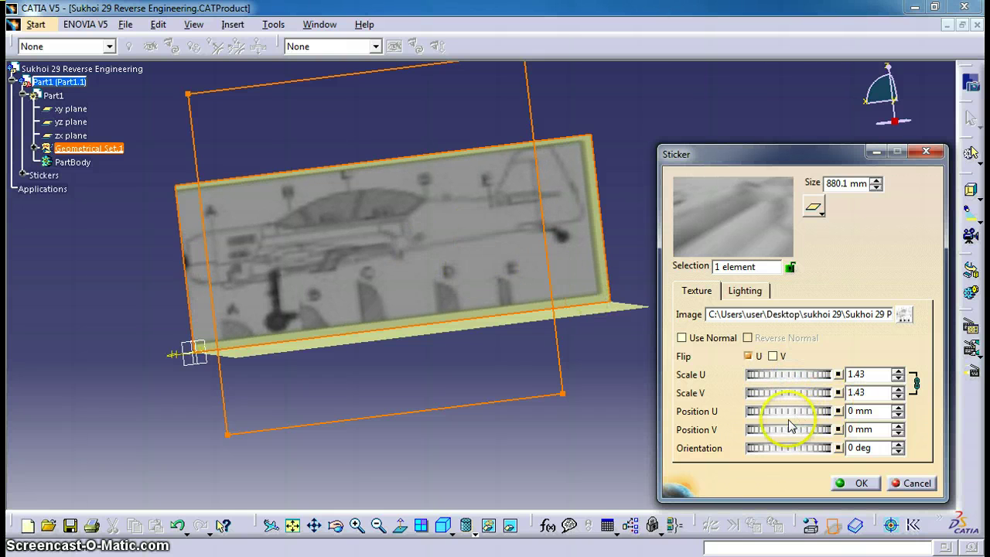
{"action": "left_click_drag", "start_coordinate": [796, 412], "coordinate": [911, 417]}
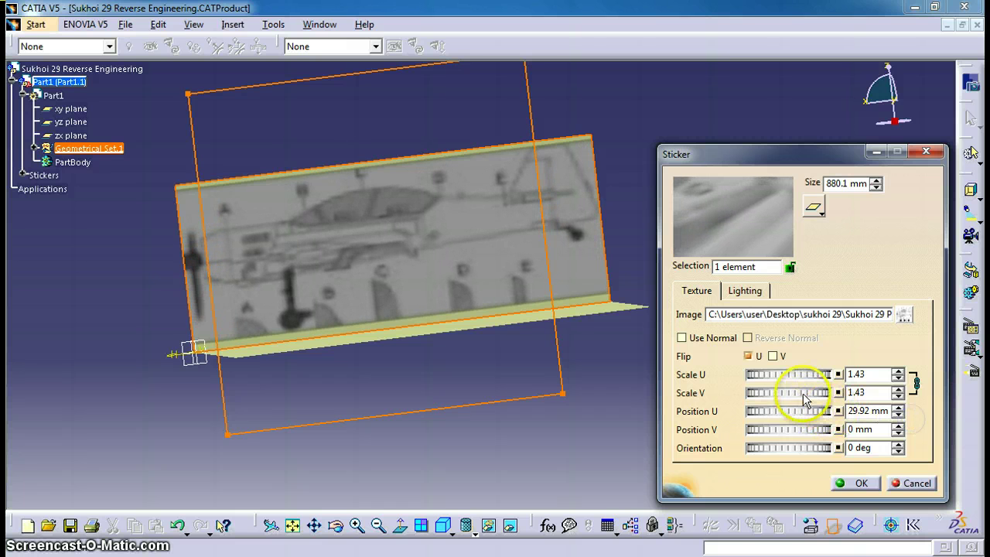
{"action": "left_click_drag", "start_coordinate": [765, 430], "coordinate": [880, 446]}
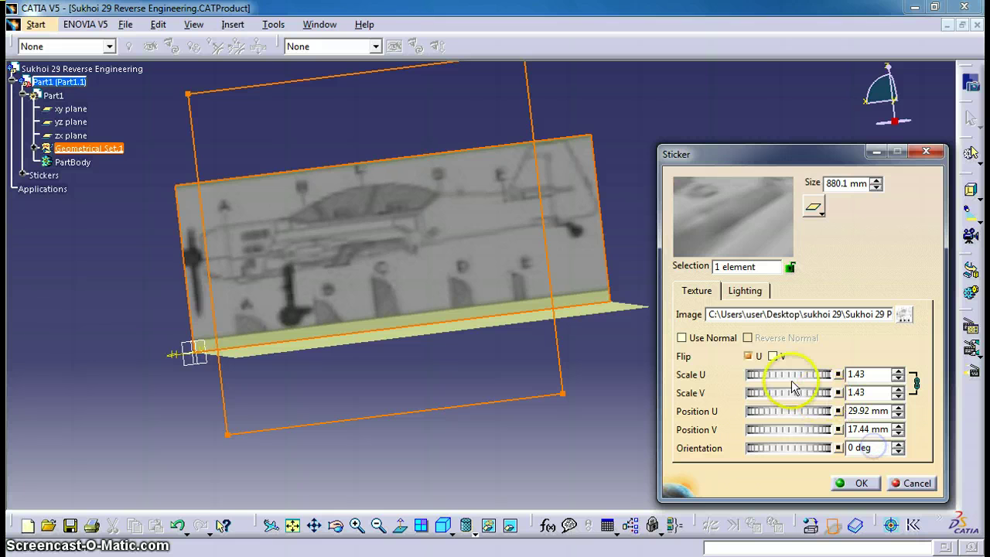
{"action": "mouse_move", "coordinate": [790, 376]}
{"action": "left_mouse_down"}
{"action": "mouse_move", "coordinate": [761, 381]}
{"action": "mouse_move", "coordinate": [788, 377]}
{"action": "left_mouse_up"}
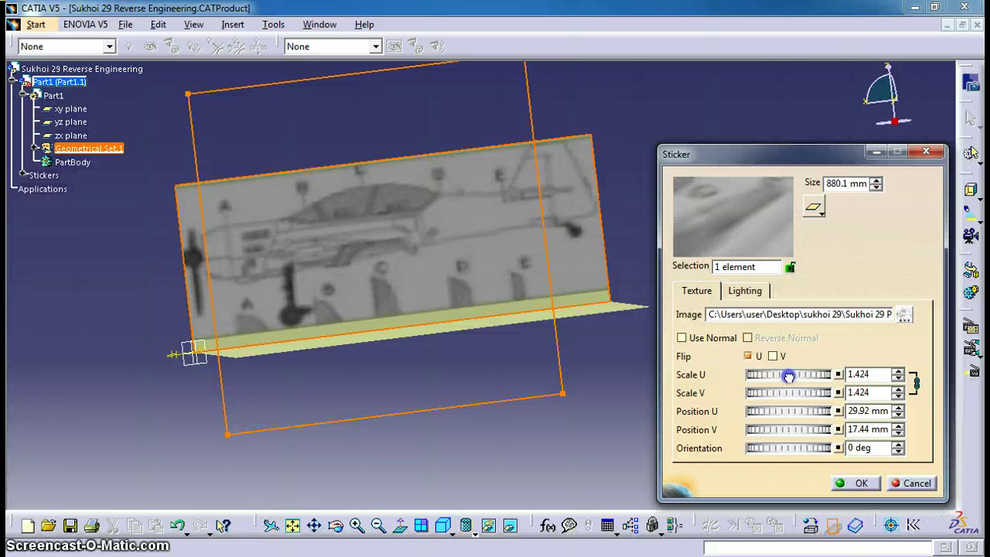
{"action": "left_click", "coordinate": [859, 481]}
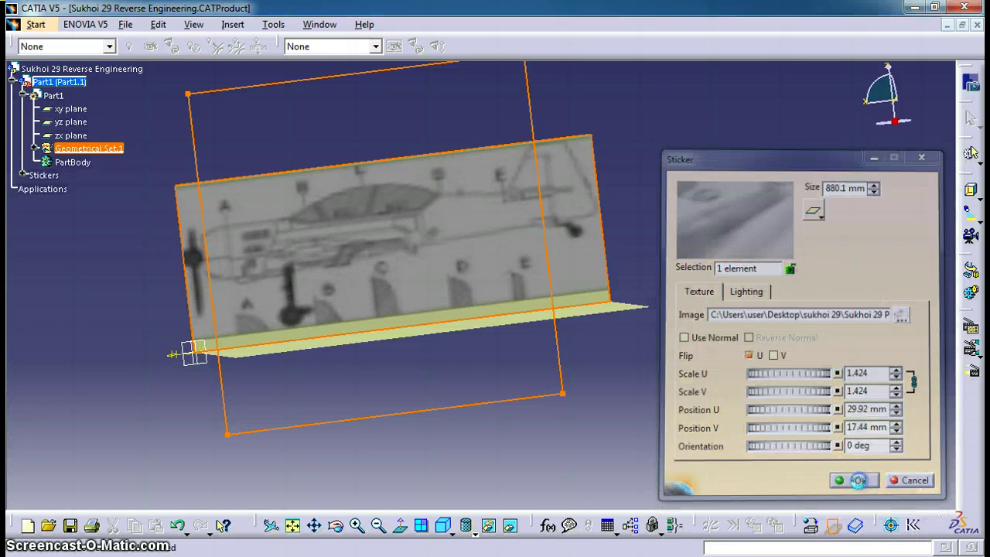
Reopen Sticker 1 and refine its fit with scale 1.499, Position U 10.65 mm and Position V 6.426 mm
{"action": "middle_click_drag", "start_coordinate": [475, 282], "coordinate": [486, 302]}
{"action": "middle_click_drag", "start_coordinate": [557, 329], "coordinate": [453, 247]}
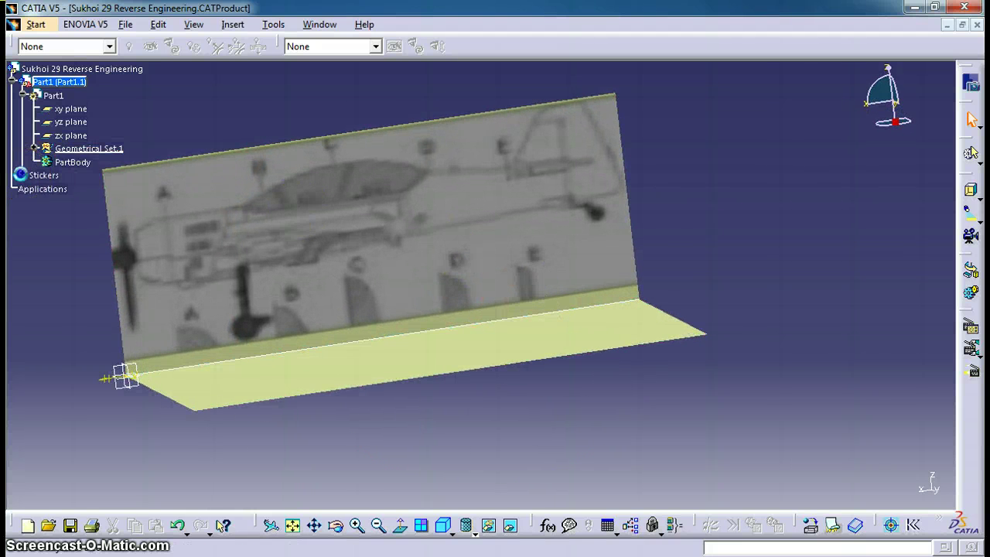
{"action": "left_click", "coordinate": [21, 175]}
{"action": "double_click", "coordinate": [62, 188]}
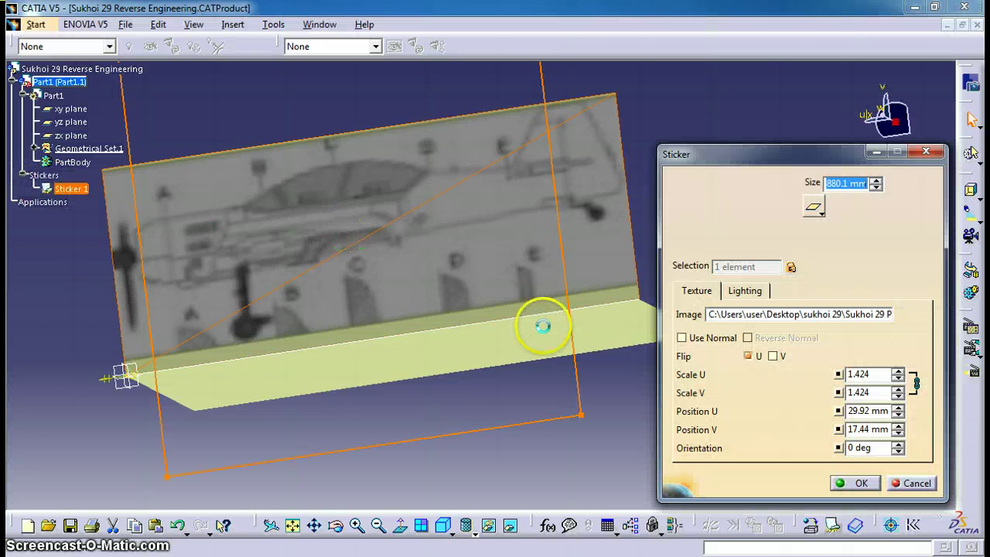
{"action": "left_click_drag", "start_coordinate": [776, 375], "coordinate": [832, 376]}
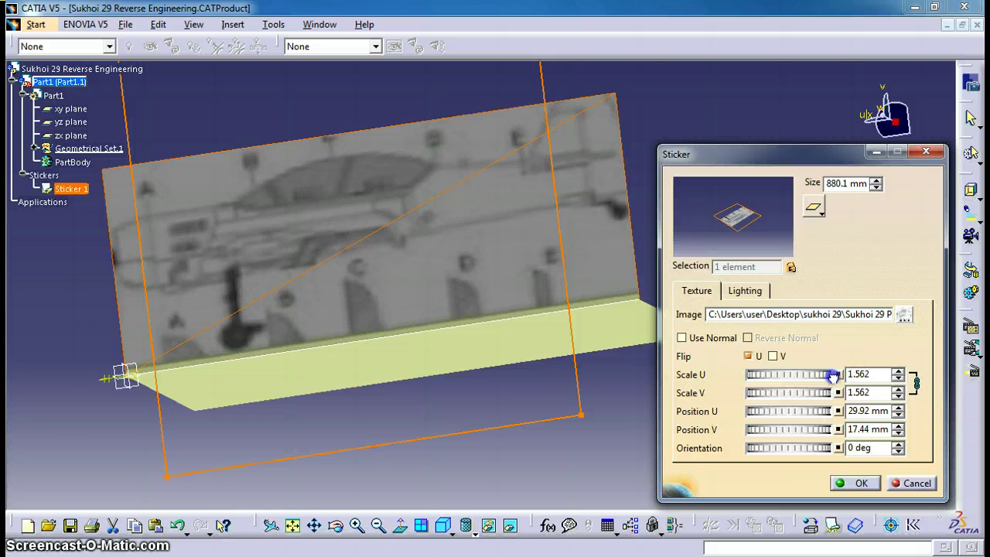
{"action": "left_click_drag", "start_coordinate": [810, 407], "coordinate": [741, 408]}
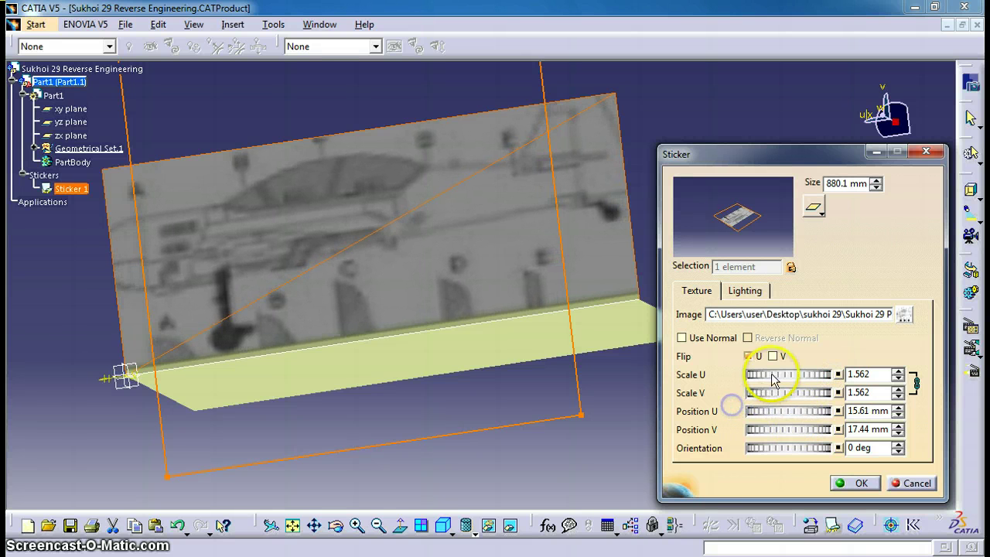
{"action": "left_click_drag", "start_coordinate": [774, 374], "coordinate": [749, 375]}
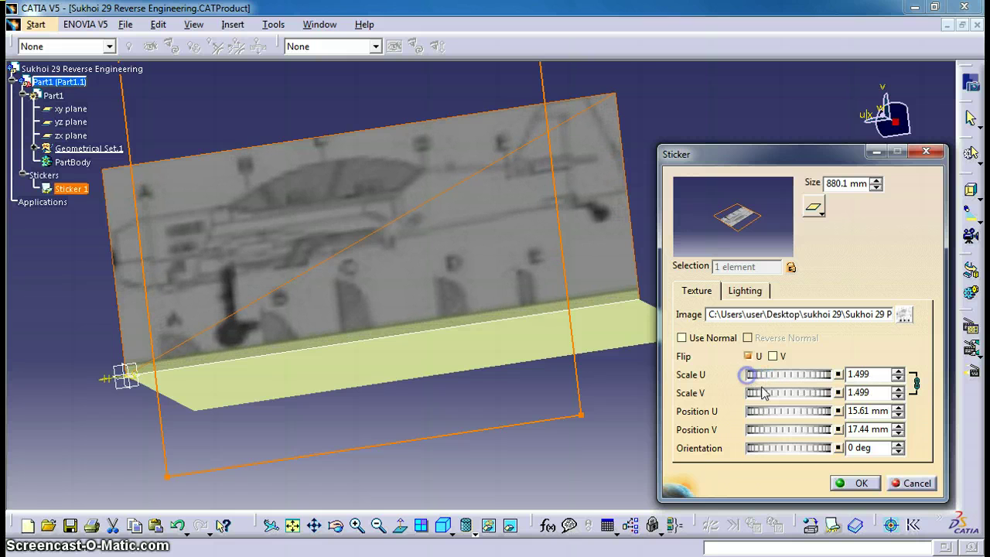
{"action": "left_click_drag", "start_coordinate": [777, 411], "coordinate": [685, 418]}
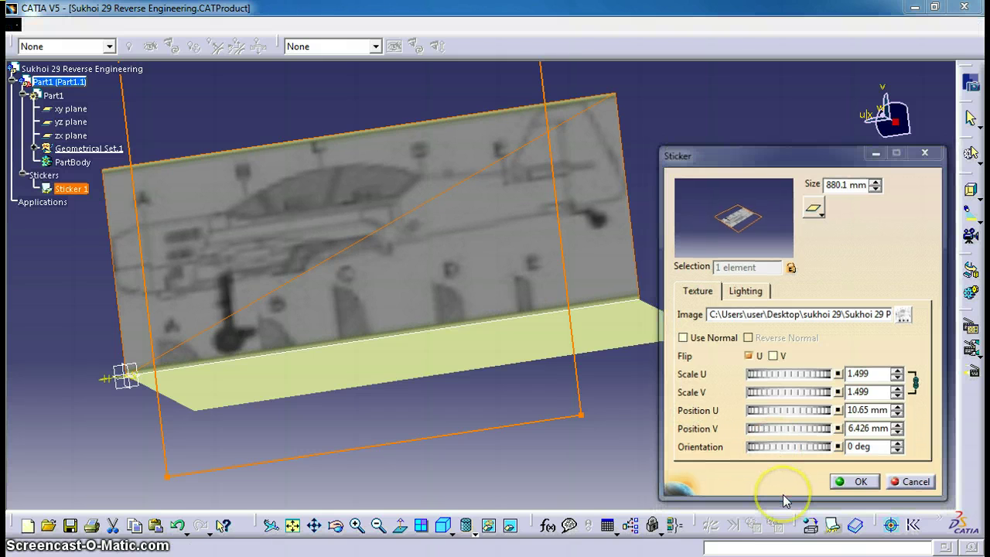
{"action": "left_click", "coordinate": [851, 482]}
{"action": "middle_click_drag", "start_coordinate": [581, 261], "coordinate": [546, 276]}
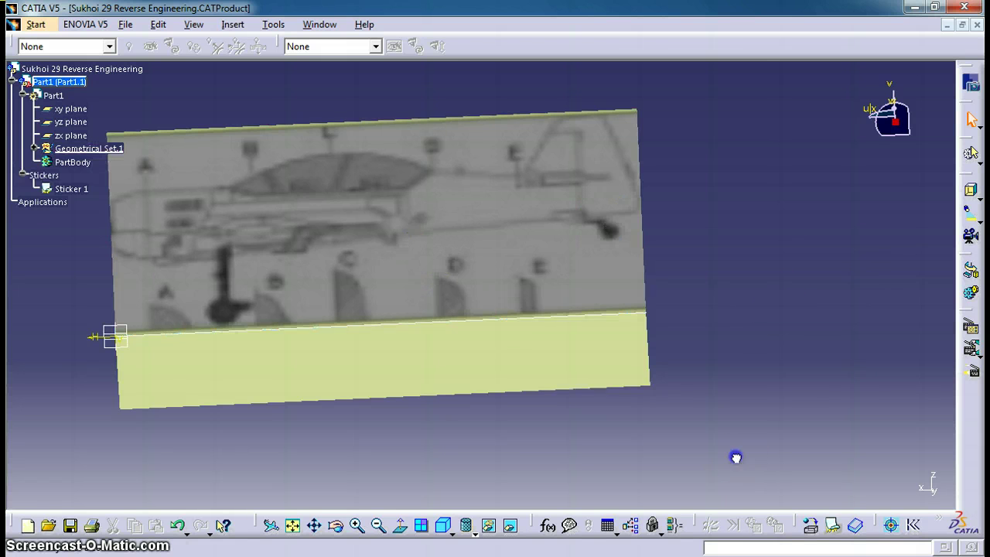
{"action": "left_click", "coordinate": [482, 347]}
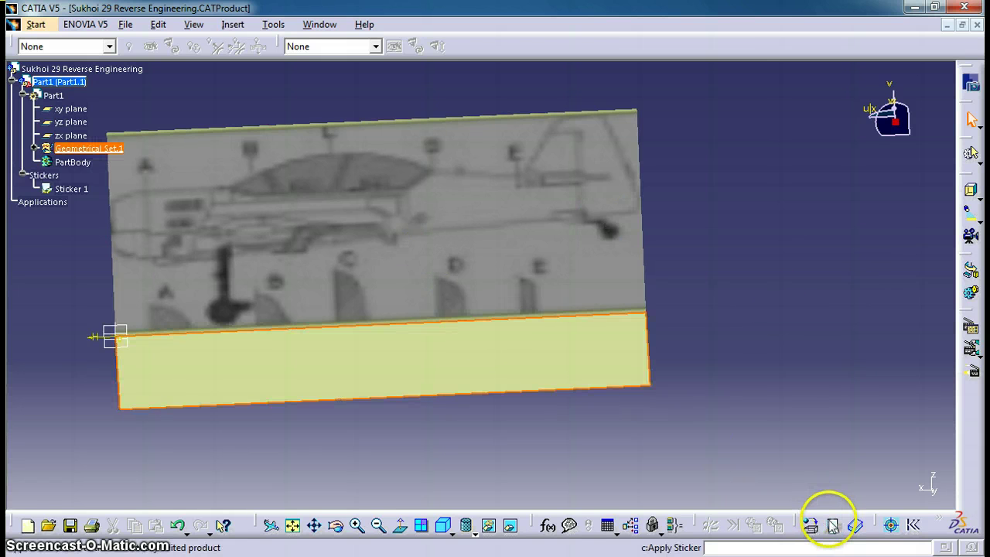
{"action": "left_click", "coordinate": [832, 526]}
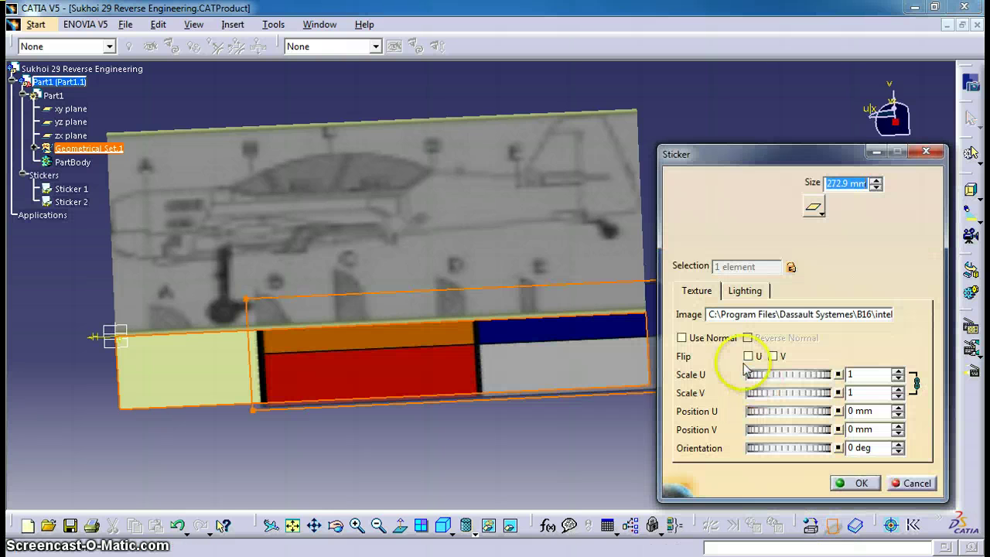
{"action": "left_click", "coordinate": [911, 482]}
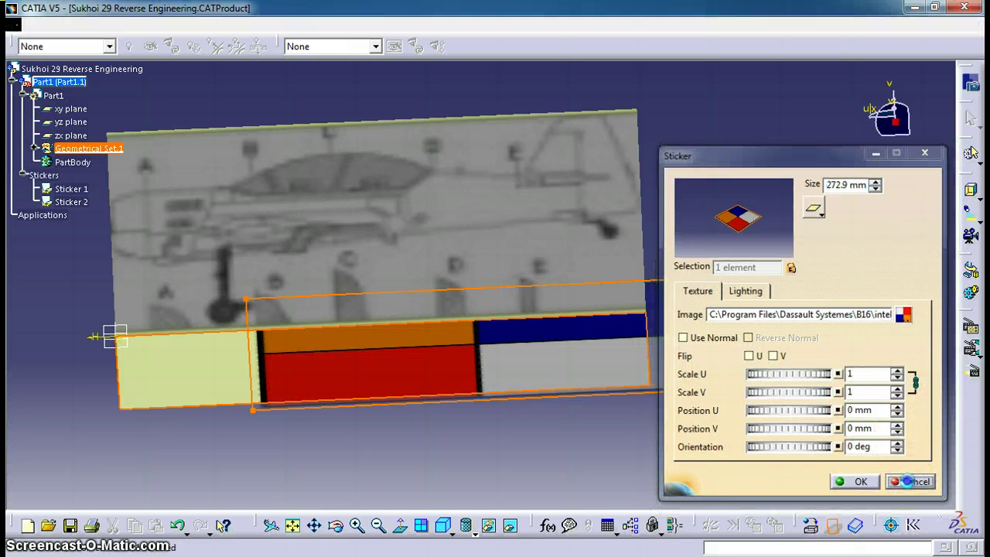
Switch to Microsoft Office Picture Manager and crop the aircraft's top view, removing 46 pixels left, 216 right, 104 top and 16 bottom
{"action": "key", "text": "alt+Tab"}
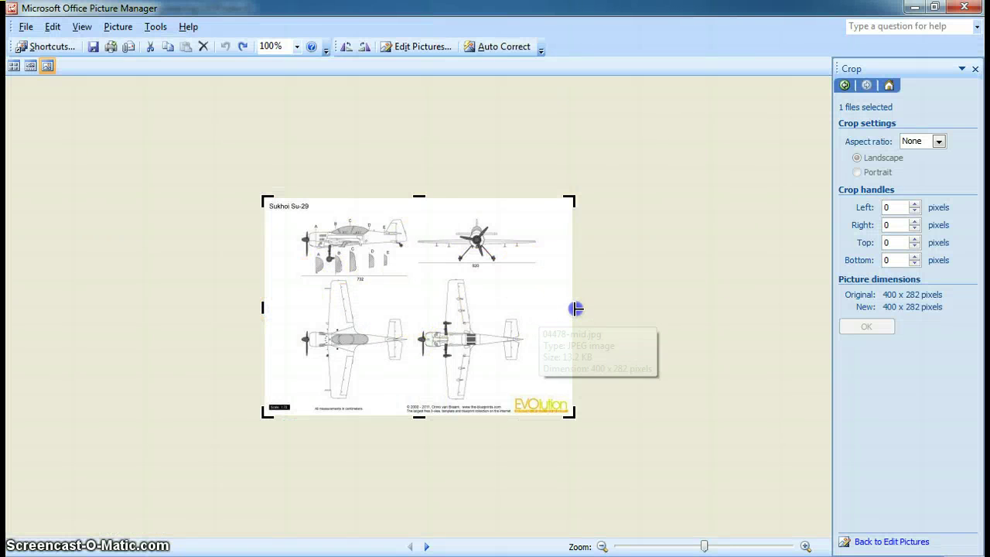
{"action": "left_click_drag", "start_coordinate": [573, 309], "coordinate": [420, 315]}
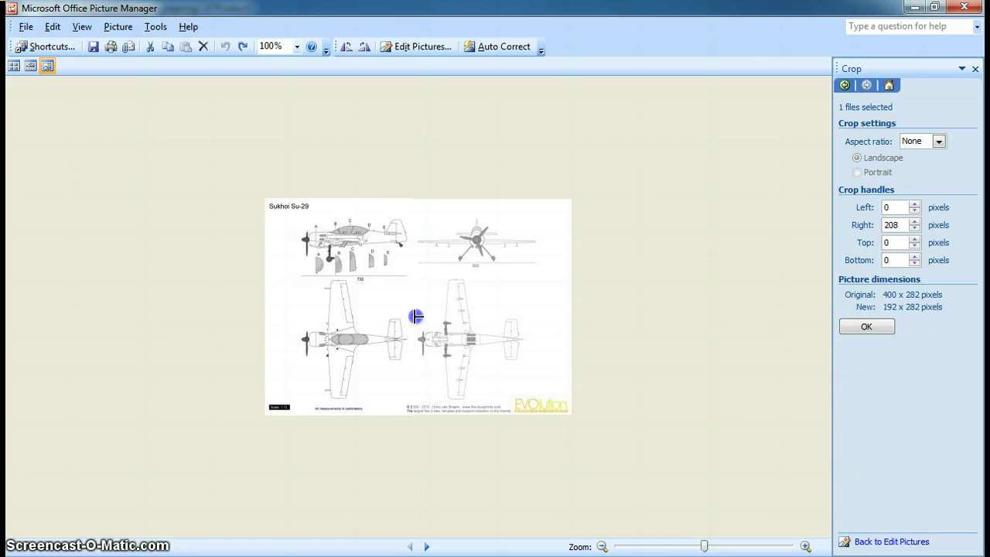
{"action": "left_click_drag", "start_coordinate": [261, 311], "coordinate": [295, 310]}
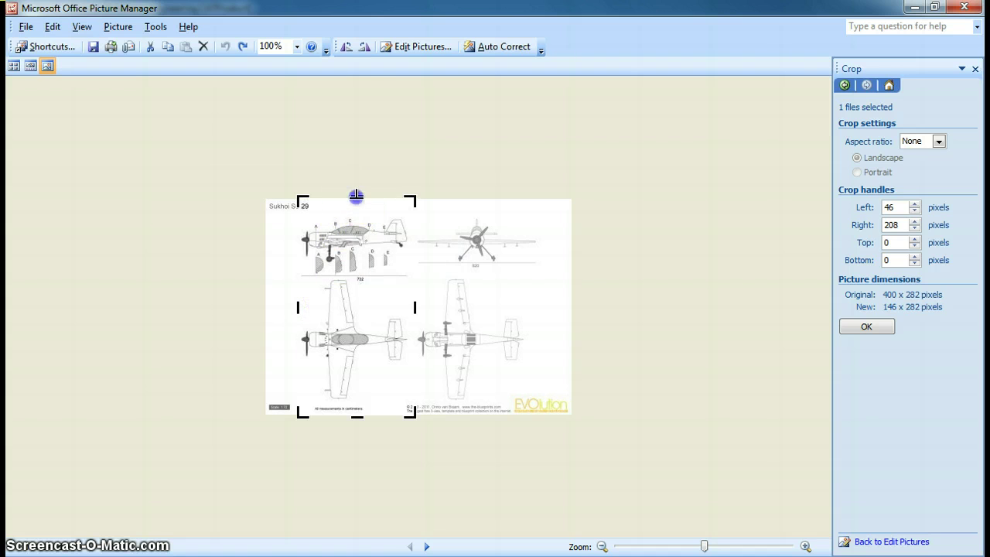
{"action": "left_click_drag", "start_coordinate": [356, 197], "coordinate": [350, 257]}
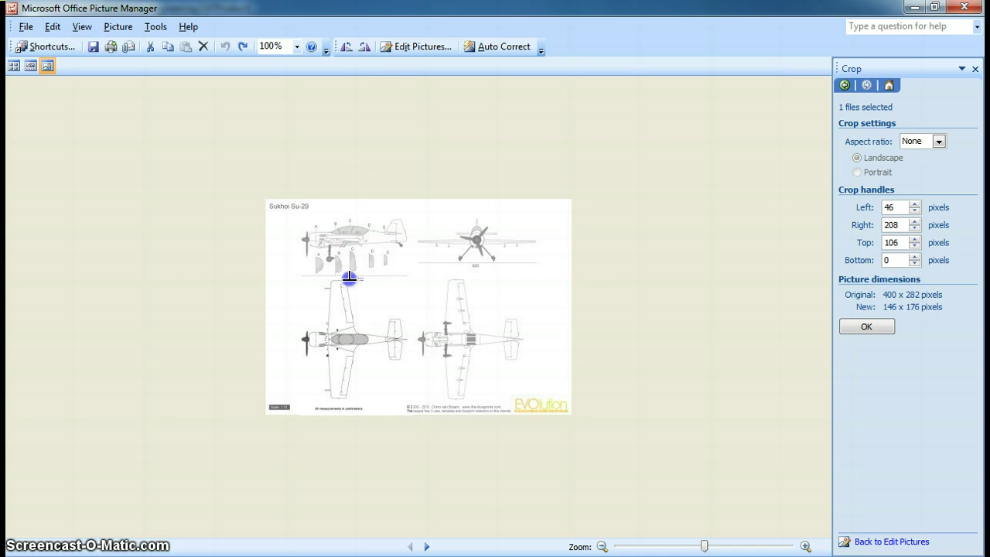
{"action": "left_click_drag", "start_coordinate": [350, 276], "coordinate": [351, 277]}
{"action": "left_click", "coordinate": [352, 410]}
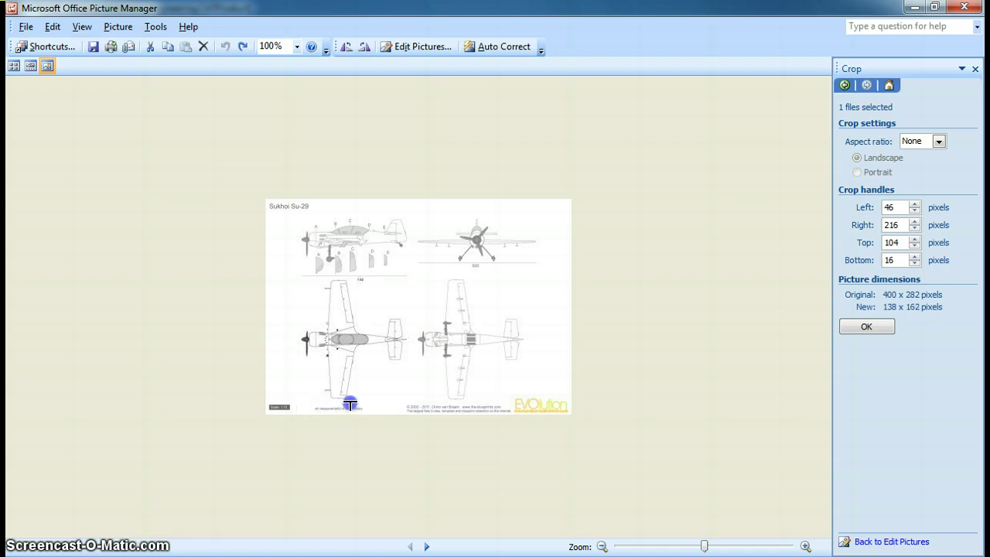
{"action": "left_click", "coordinate": [864, 326]}
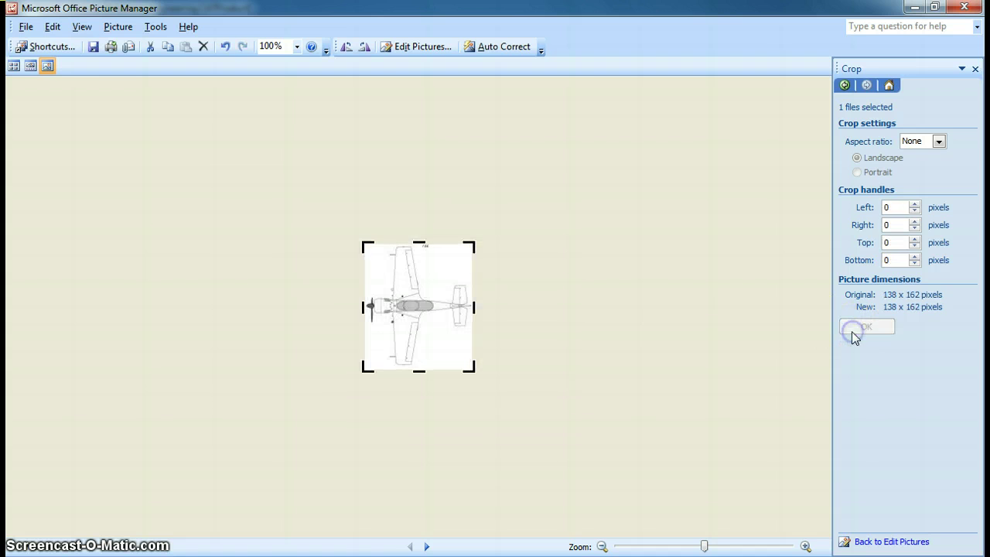
Save the cropped picture as a separate JPEG named Sukhoi 29 Pic 1 Top in the sukhoi 29 folder, and undo the crop
{"action": "left_click", "coordinate": [25, 28]}
{"action": "left_click", "coordinate": [40, 96]}
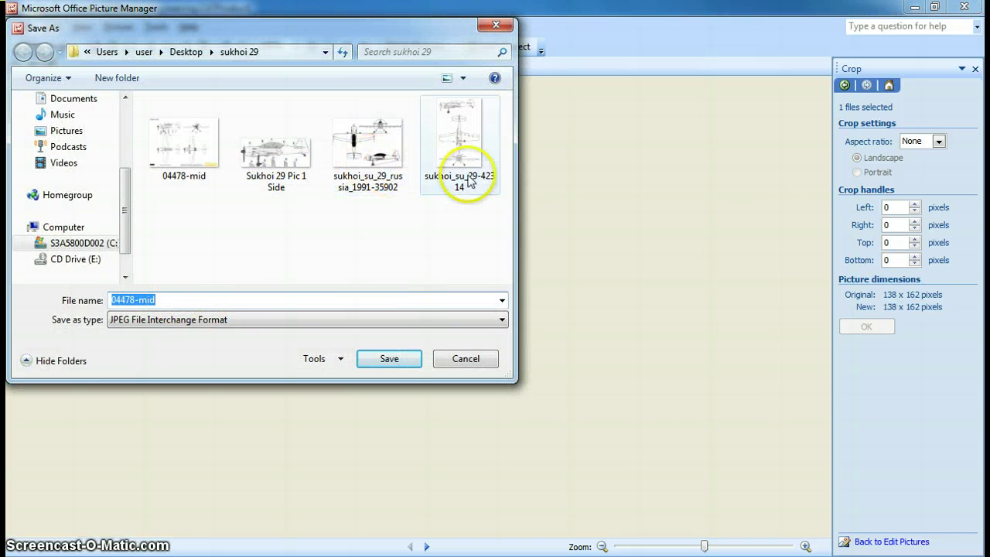
{"action": "left_click", "coordinate": [309, 172]}
{"action": "left_click", "coordinate": [207, 299]}
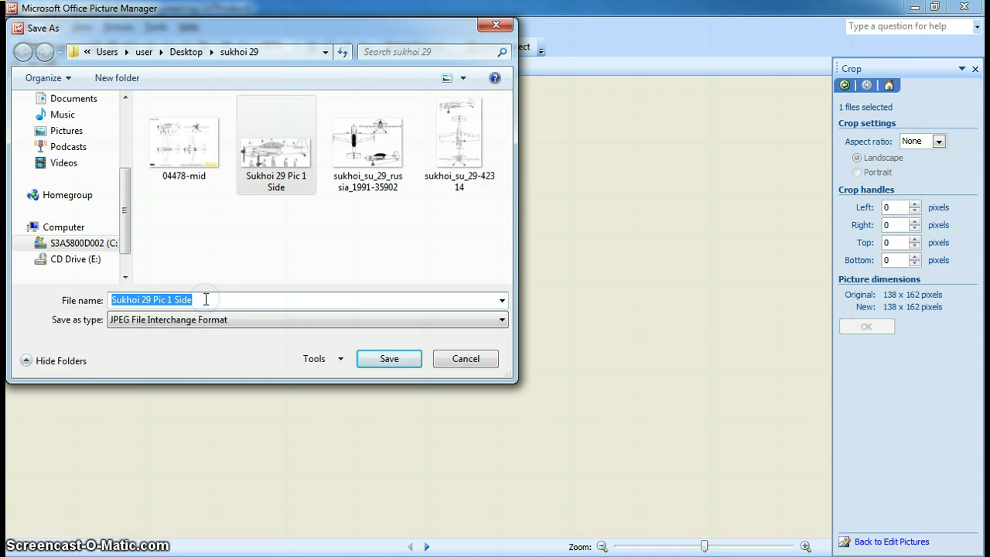
{"action": "key", "text": "BackSpace"}
{"action": "key", "text": "BackSpace"}
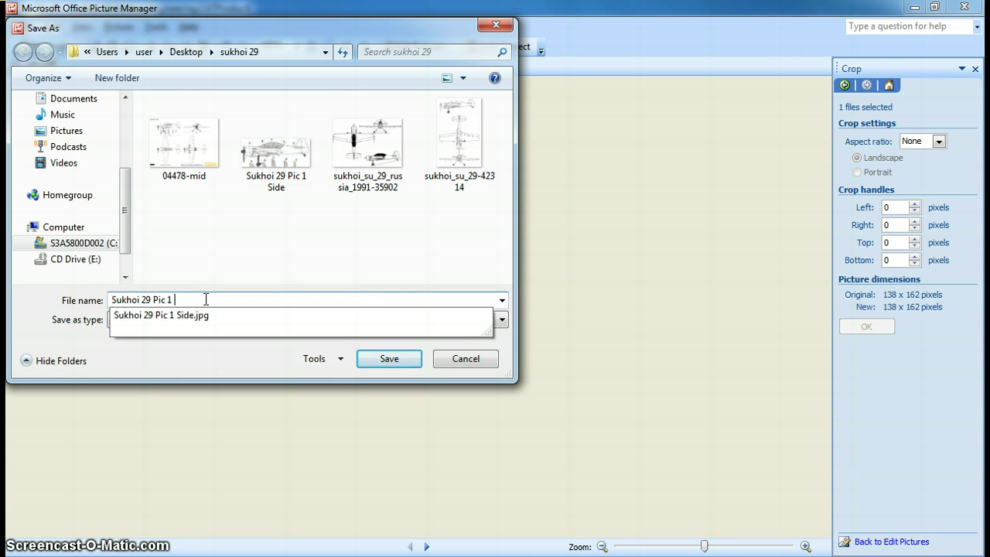
{"action": "type", "text": "Top"}
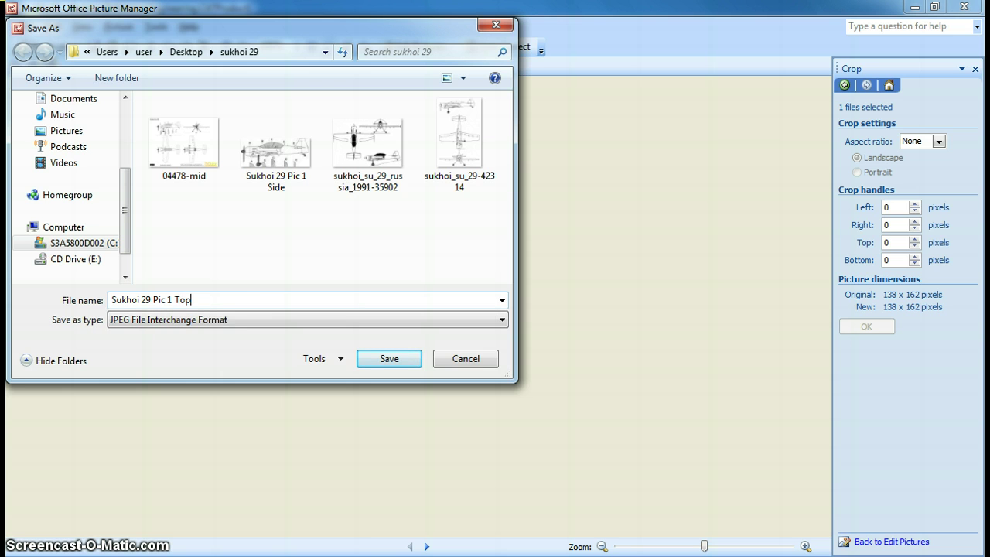
{"action": "left_click", "coordinate": [387, 358]}
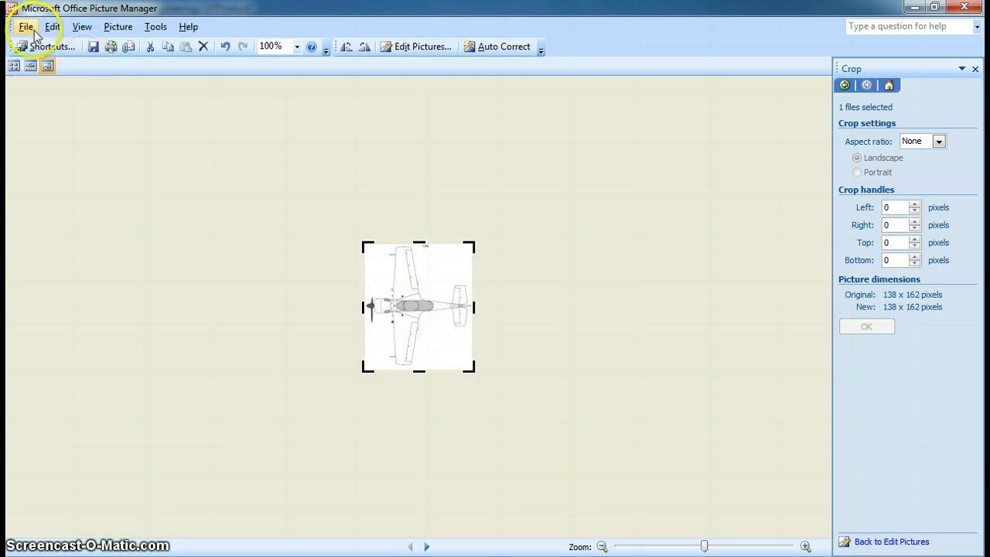
{"action": "left_click", "coordinate": [224, 46]}
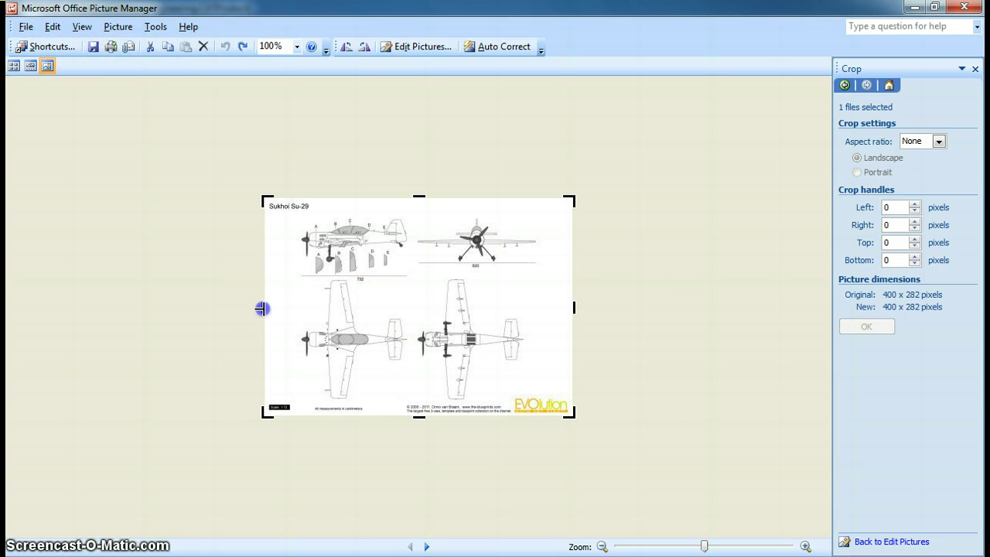
Crop the picture to the aircraft's front view, removing 194 pixels left, 44 right, 24 top and 199 bottom
{"action": "left_click_drag", "start_coordinate": [262, 309], "coordinate": [409, 318]}
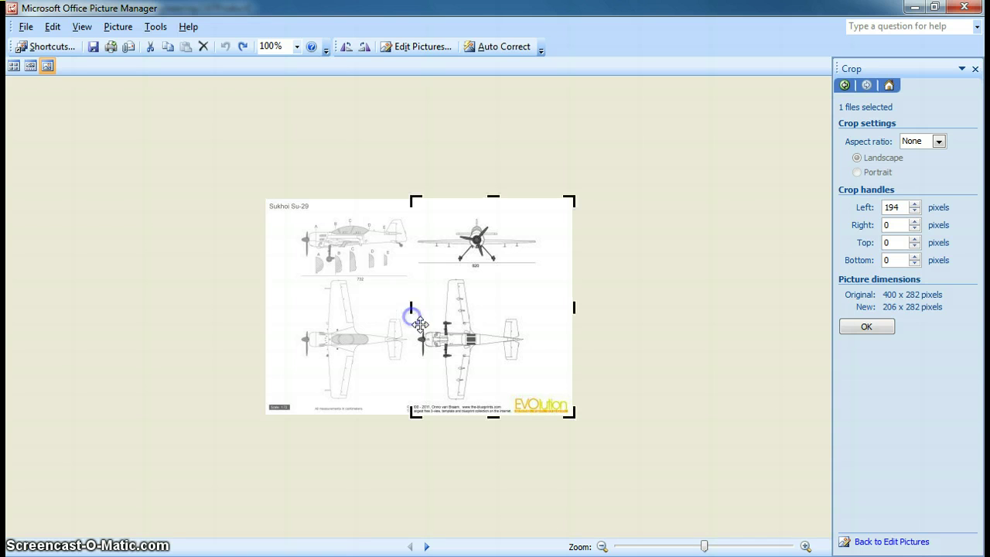
{"action": "left_click_drag", "start_coordinate": [493, 415], "coordinate": [490, 281]}
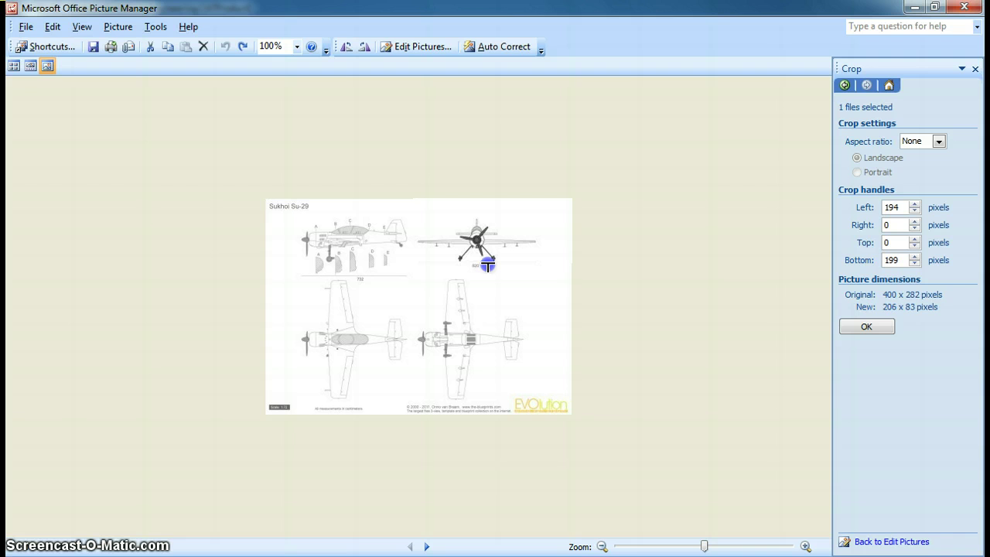
{"action": "left_click_drag", "start_coordinate": [486, 197], "coordinate": [490, 209]}
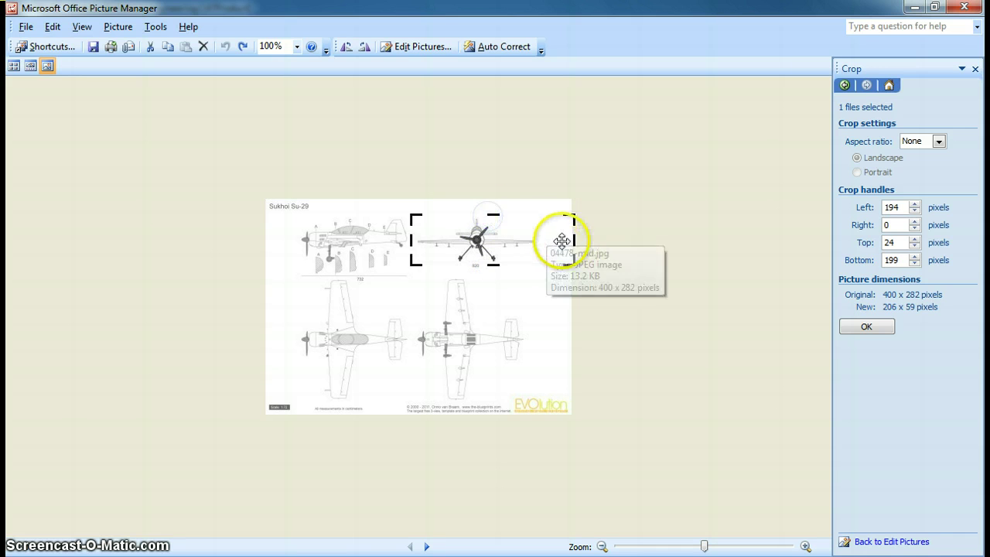
{"action": "left_click_drag", "start_coordinate": [576, 242], "coordinate": [545, 241]}
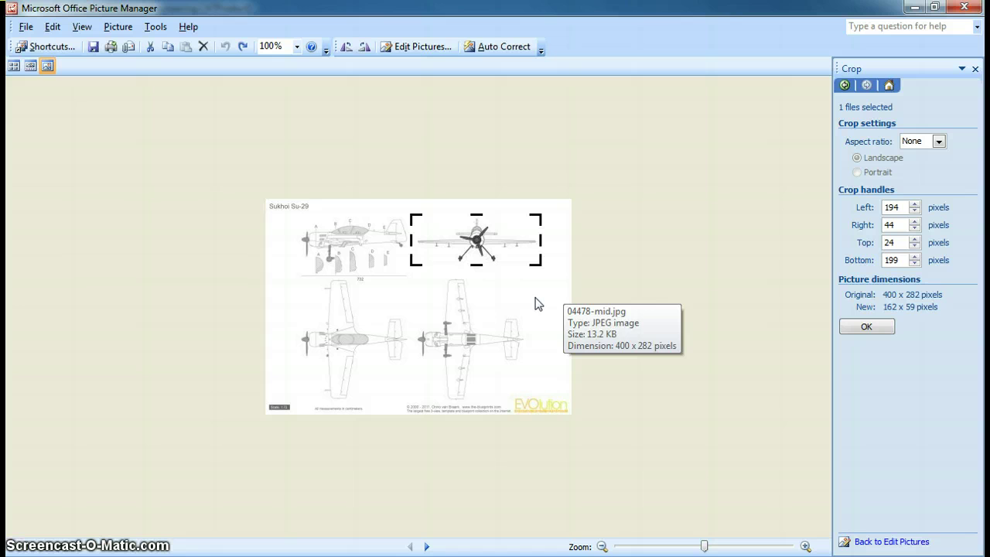
{"action": "left_click", "coordinate": [849, 330]}
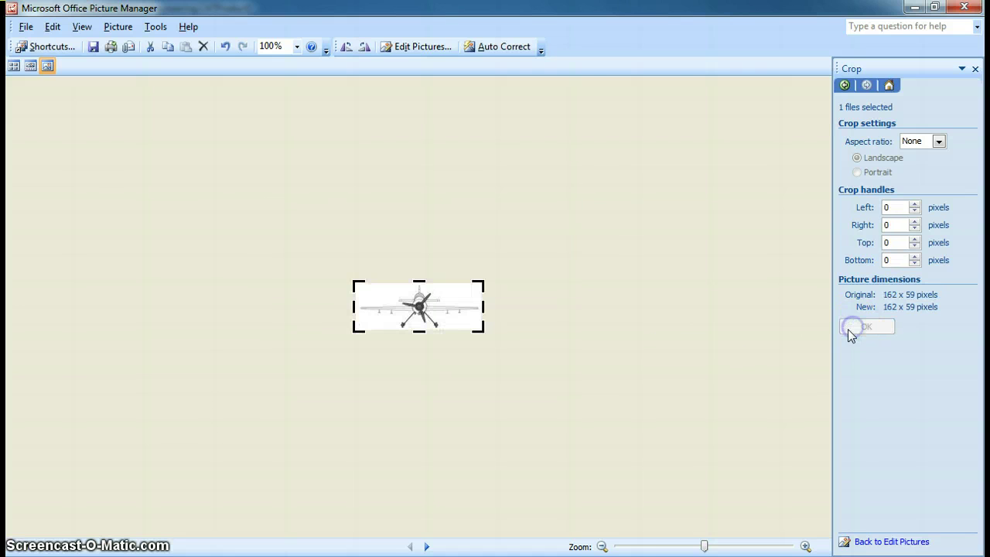
Save the cropped picture as a separate JPEG named Sukhoi 29 Pic 1 Front in the sukhoi 29 folder
{"action": "left_click", "coordinate": [24, 27]}
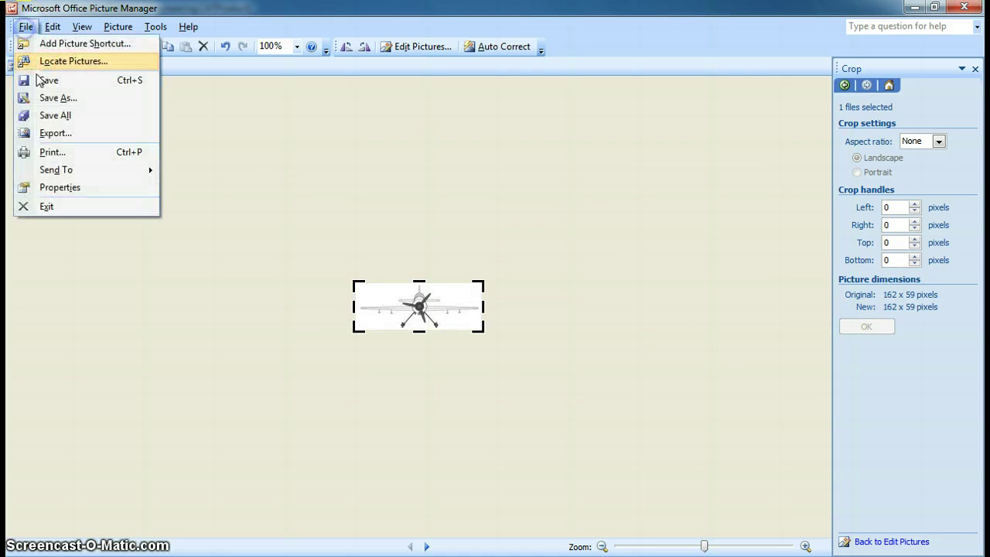
{"action": "left_click", "coordinate": [47, 97]}
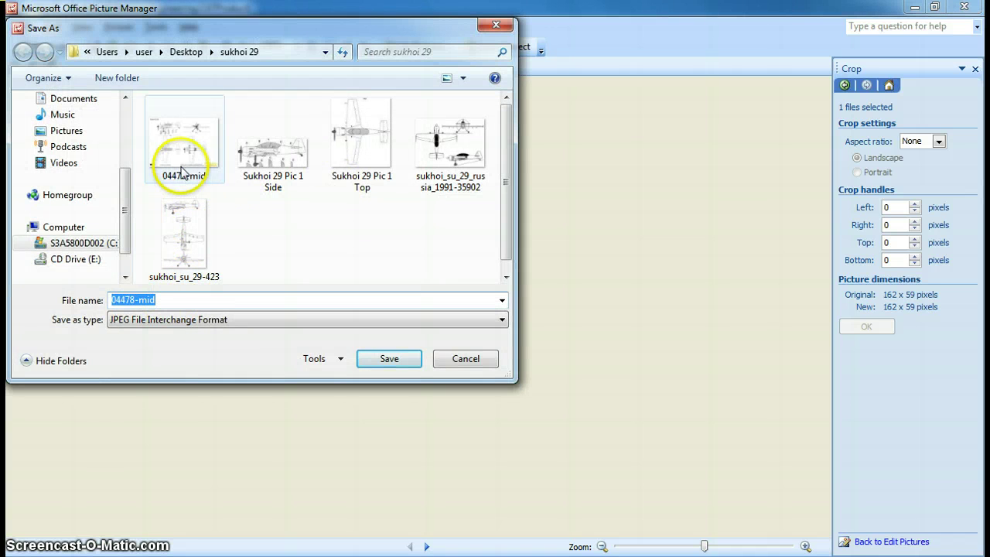
{"action": "left_click", "coordinate": [267, 159]}
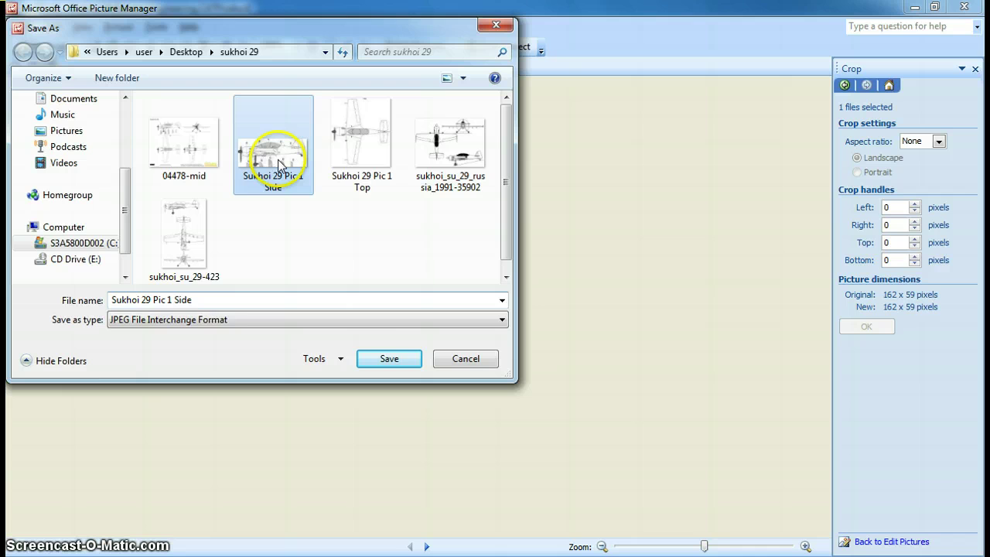
{"action": "left_click", "coordinate": [205, 298]}
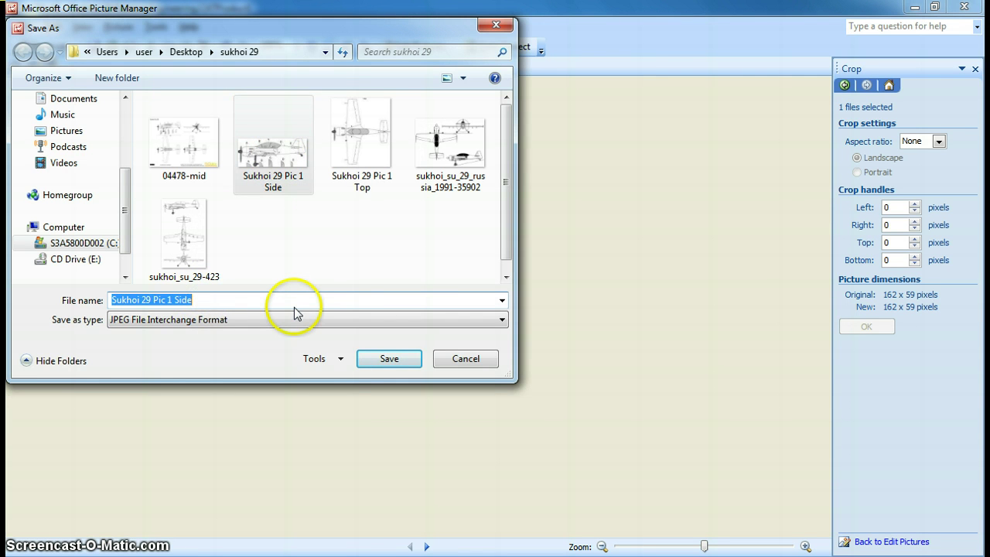
{"action": "key", "text": "BackSpace"}
{"action": "key", "text": "BackSpace"}
{"action": "key", "text": "BackSpace"}
{"action": "key", "text": "BackSpace"}
{"action": "type", "text": "Fr"}
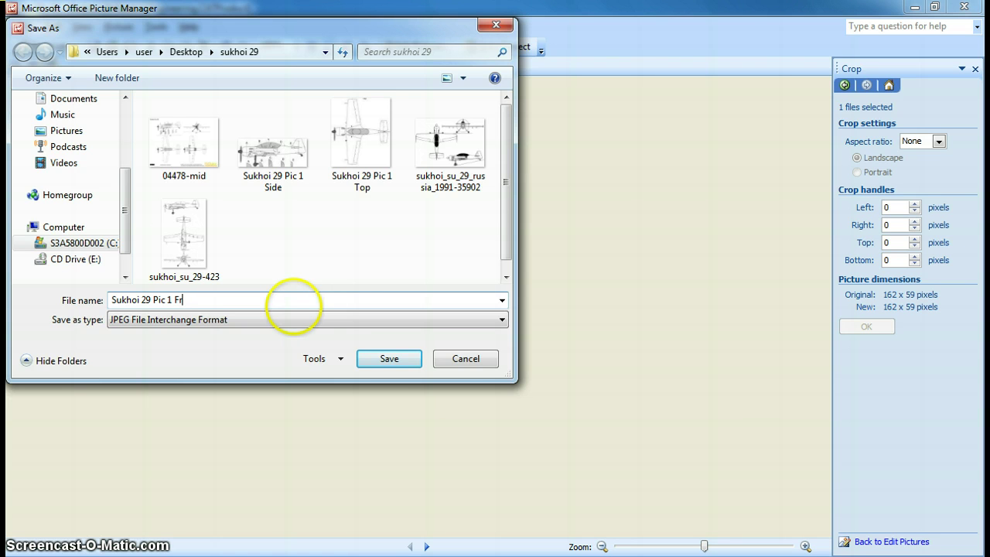
{"action": "type", "text": "ont"}
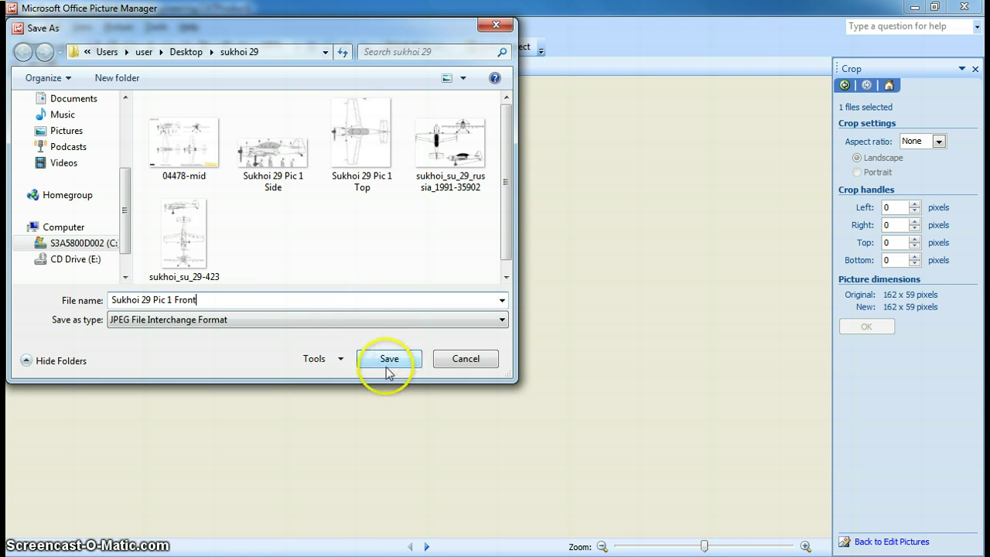
{"action": "left_click", "coordinate": [383, 362]}
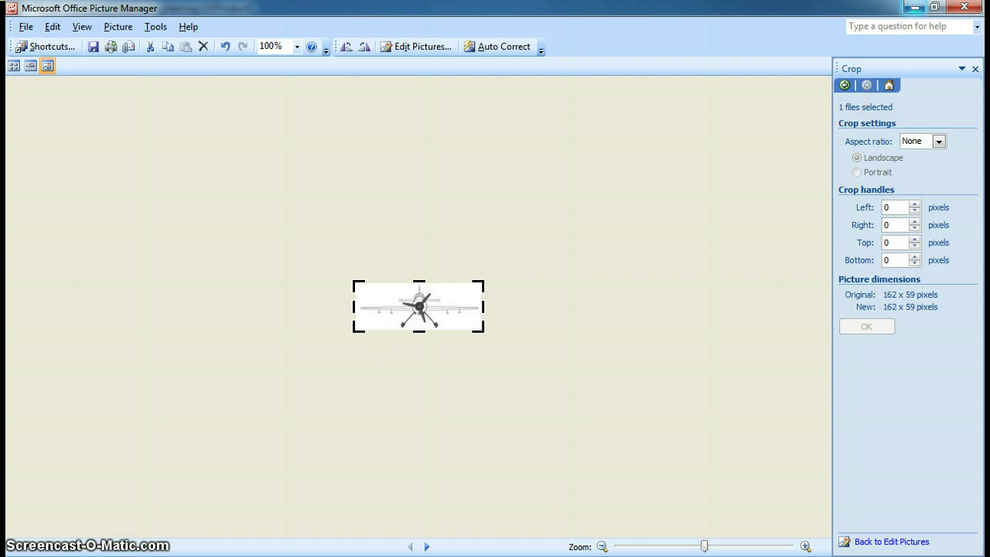
Switch to CATIA and apply the Sukhoi 29 Pic 1 Top image as a second sticker on the horizontal surface, flipped in U
{"action": "left_click", "coordinate": [914, 7]}
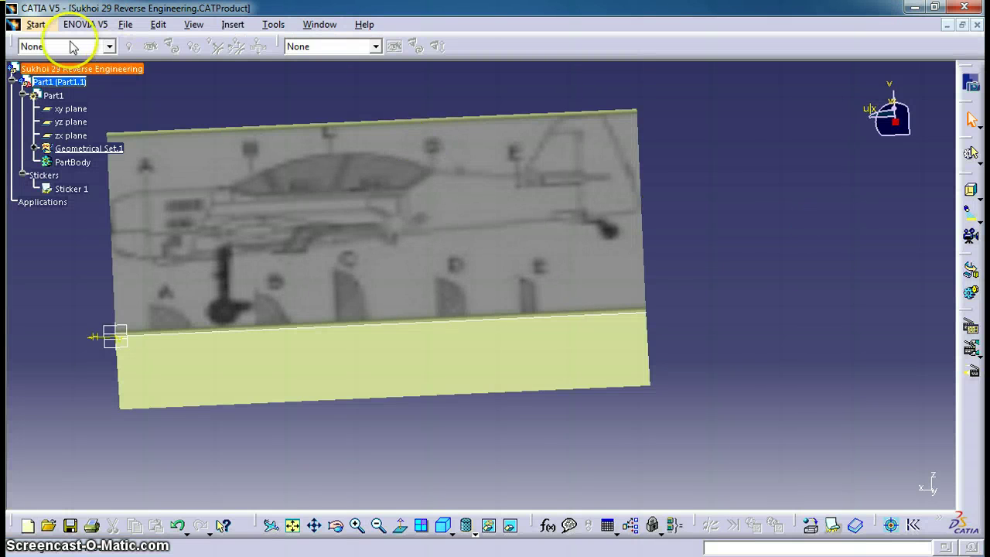
{"action": "left_click", "coordinate": [36, 24]}
{"action": "left_click", "coordinate": [66, 162]}
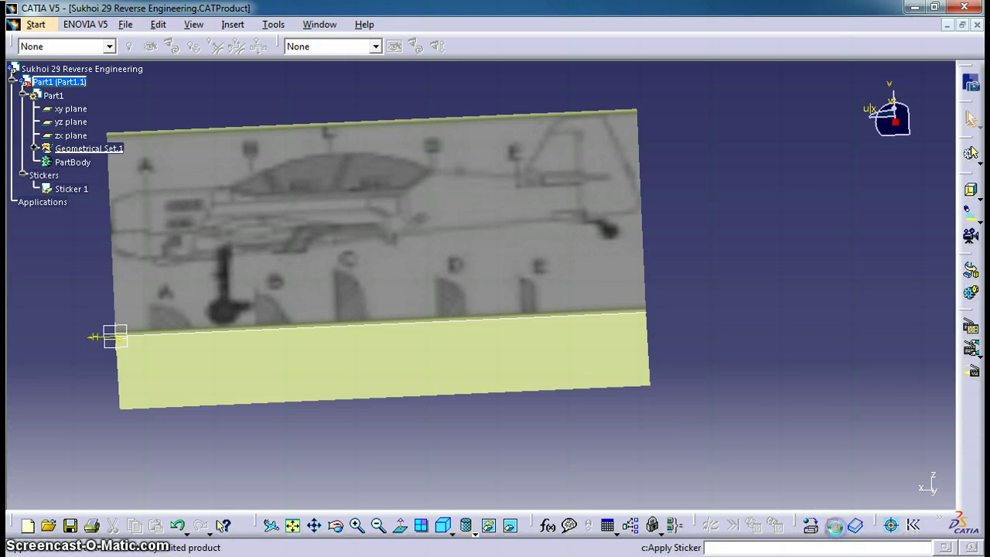
{"action": "left_click", "coordinate": [833, 525]}
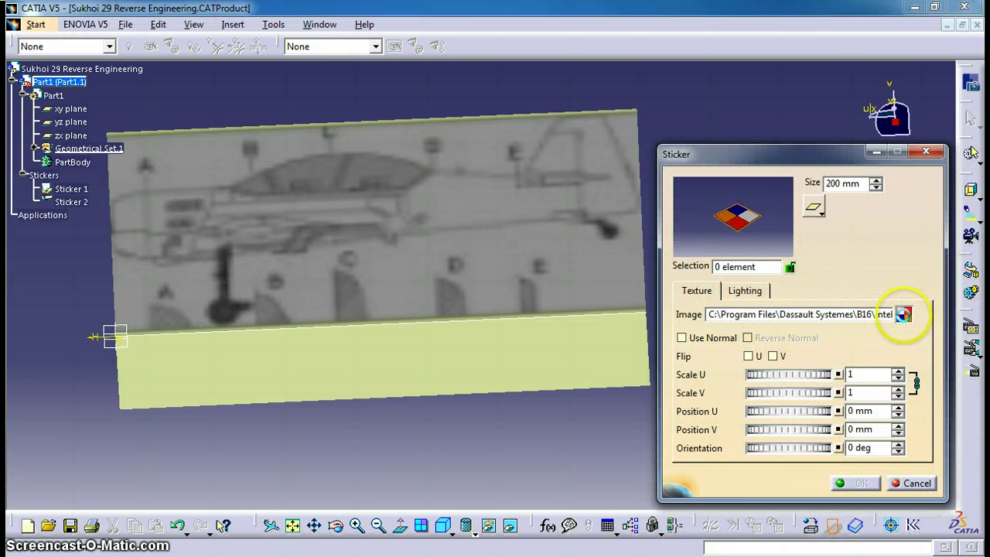
{"action": "left_click", "coordinate": [903, 314]}
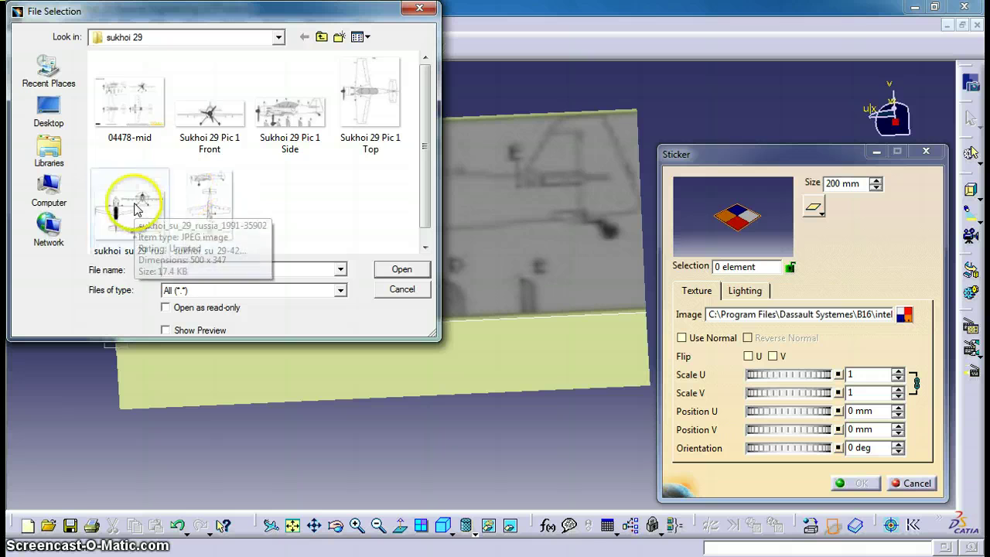
{"action": "left_click", "coordinate": [354, 130]}
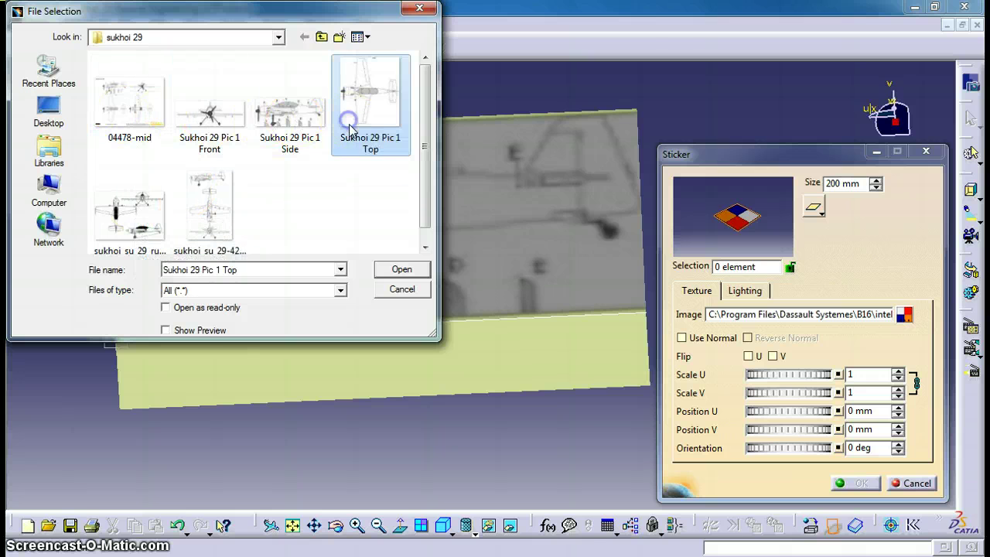
{"action": "left_click", "coordinate": [402, 270]}
{"action": "left_click", "coordinate": [457, 353]}
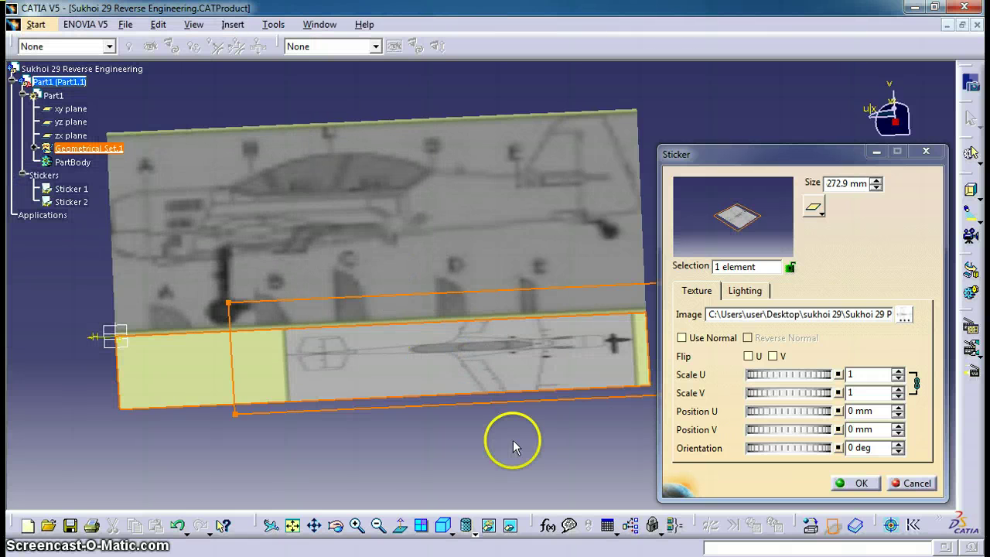
{"action": "left_click", "coordinate": [772, 356]}
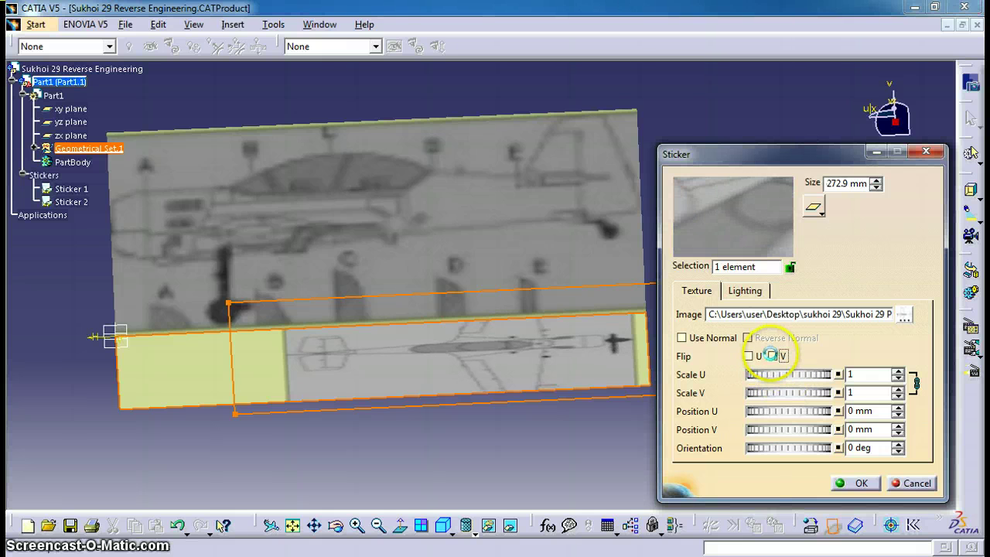
{"action": "left_click", "coordinate": [745, 355]}
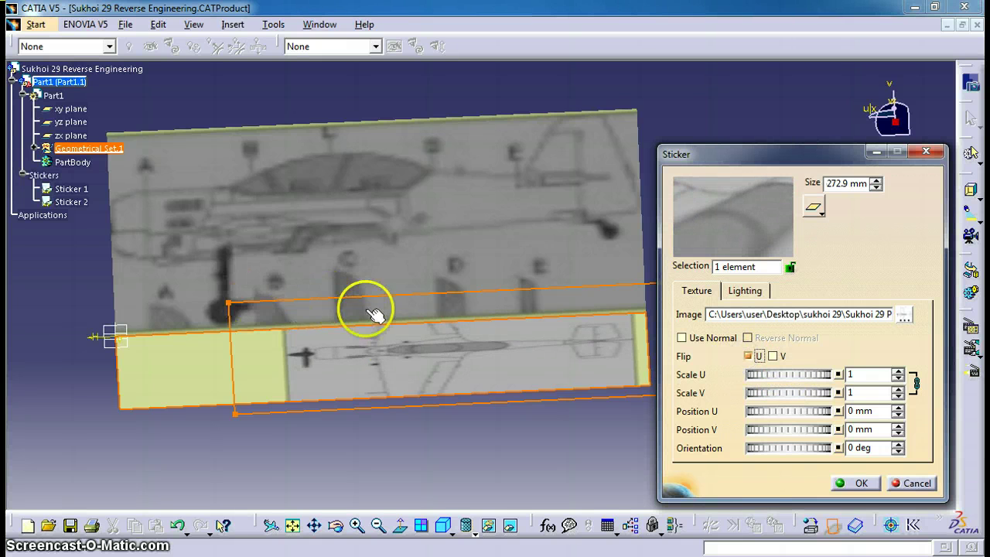
In top view, scale the top-view sticker to 1.158 and move it along the surface toward the origin end
{"action": "left_click", "coordinate": [447, 531]}
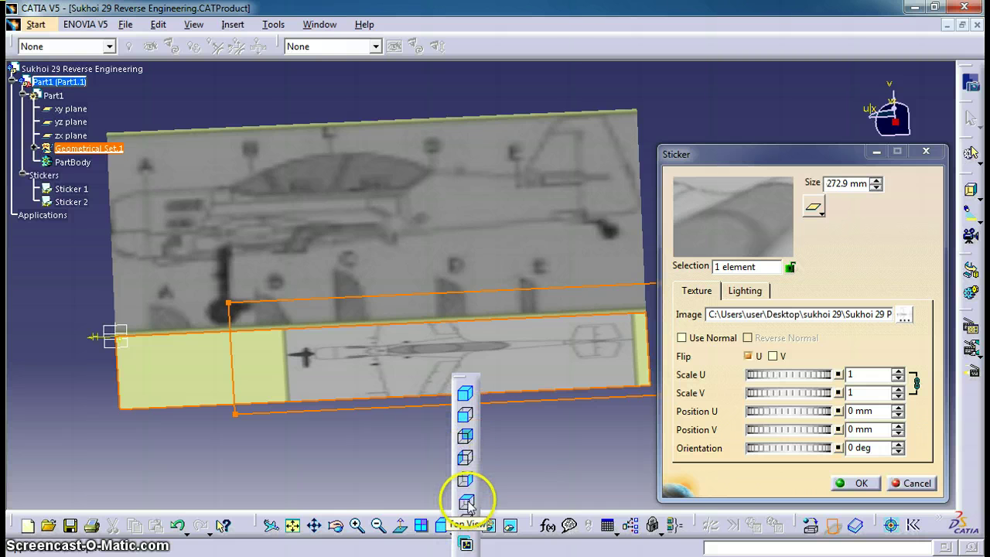
{"action": "left_click", "coordinate": [466, 503]}
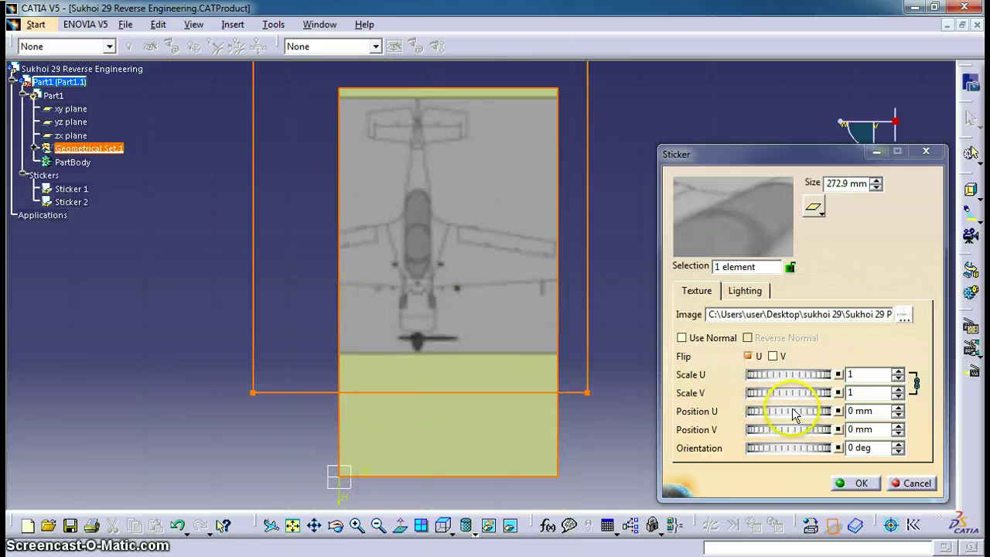
{"action": "left_click_drag", "start_coordinate": [789, 381], "coordinate": [797, 377]}
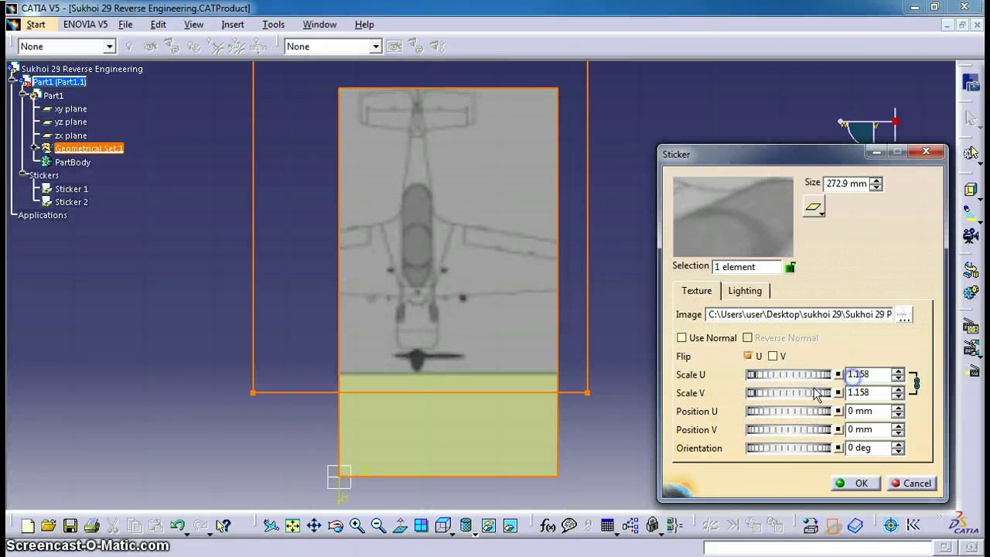
{"action": "left_click_drag", "start_coordinate": [398, 343], "coordinate": [427, 356]}
{"action": "left_click_drag", "start_coordinate": [428, 312], "coordinate": [427, 290]}
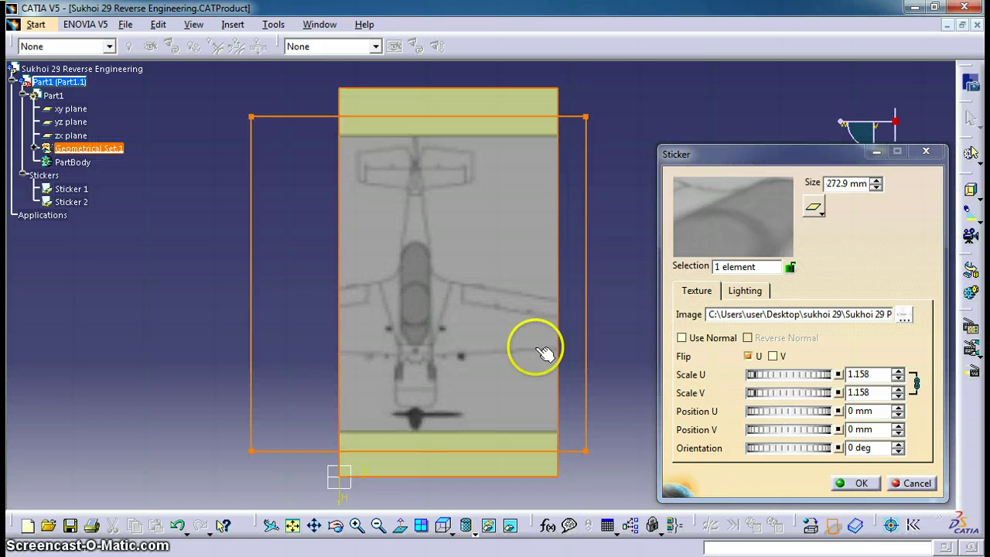
Enlarge the top-view sticker to scale 1.654 and shift it to about 33.23 mm in U and 132.4 mm in V
{"action": "left_click_drag", "start_coordinate": [781, 381], "coordinate": [848, 377]}
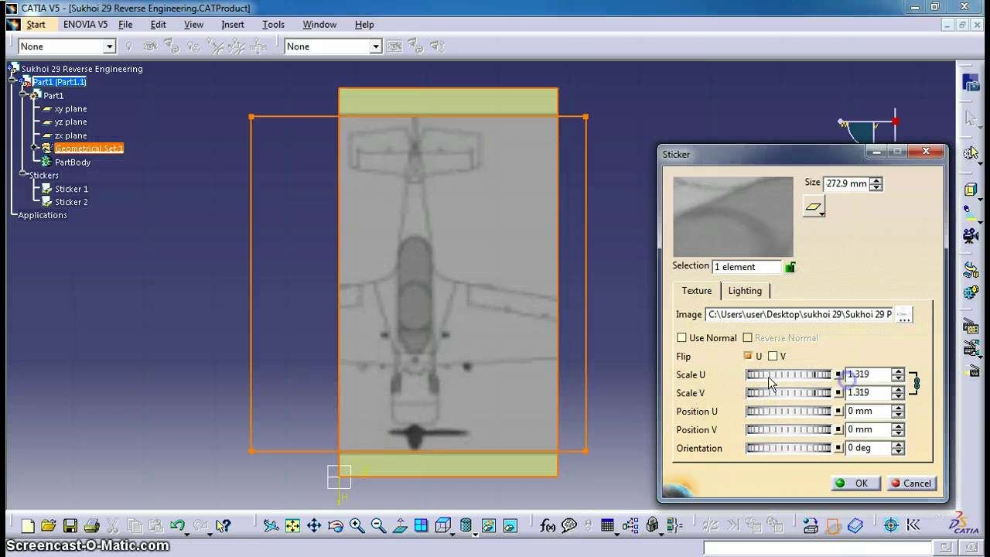
{"action": "left_click_drag", "start_coordinate": [762, 379], "coordinate": [795, 379]}
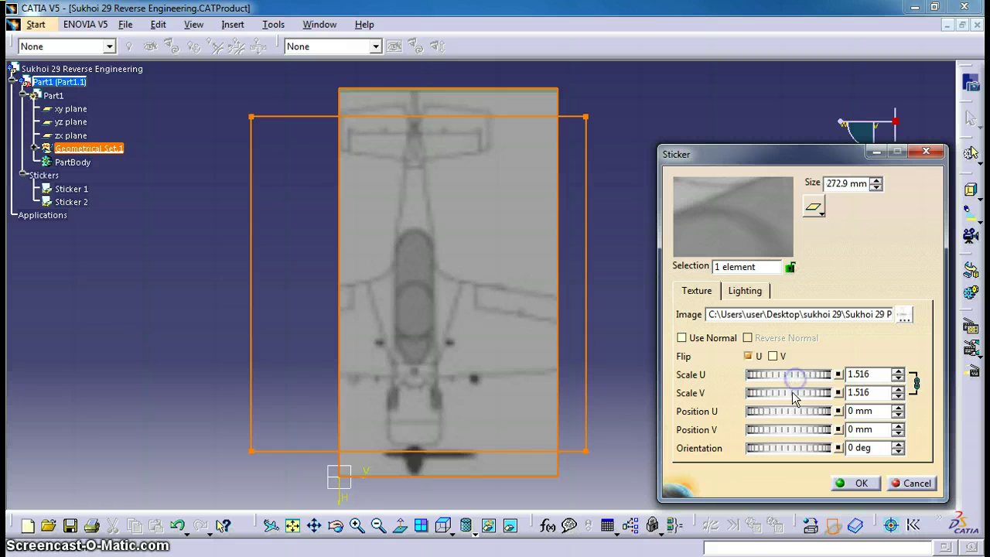
{"action": "left_click_drag", "start_coordinate": [762, 411], "coordinate": [584, 404]}
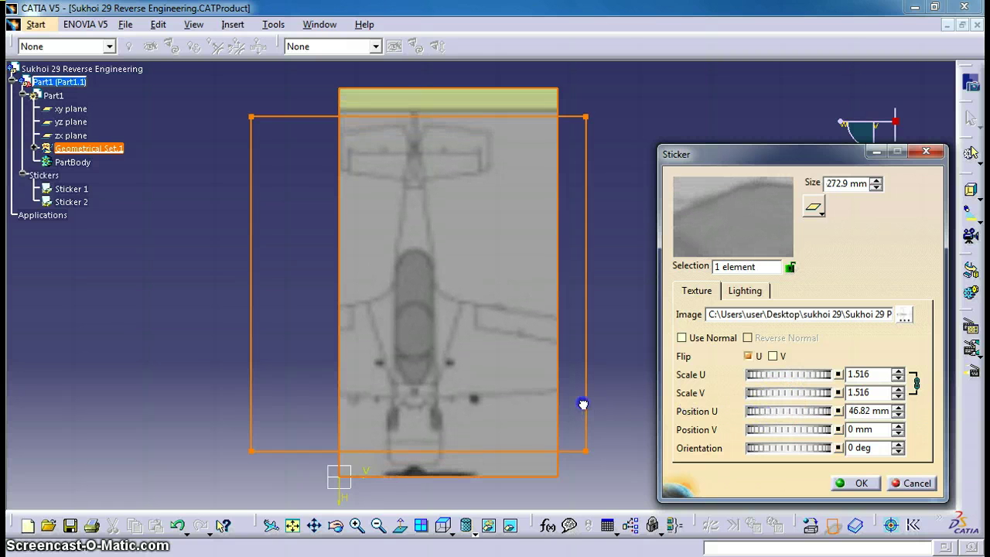
{"action": "left_click_drag", "start_coordinate": [792, 410], "coordinate": [828, 414]}
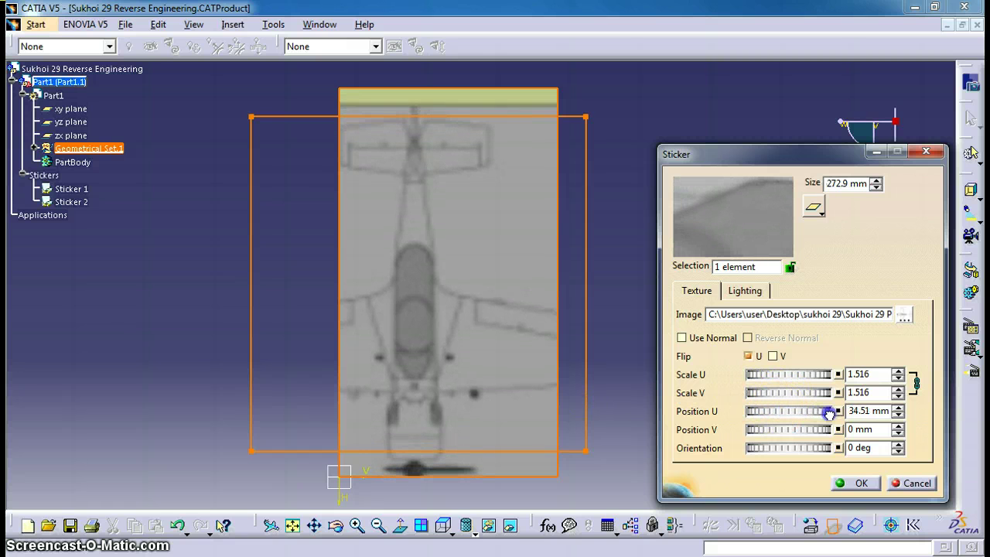
{"action": "left_click_drag", "start_coordinate": [781, 376], "coordinate": [837, 385]}
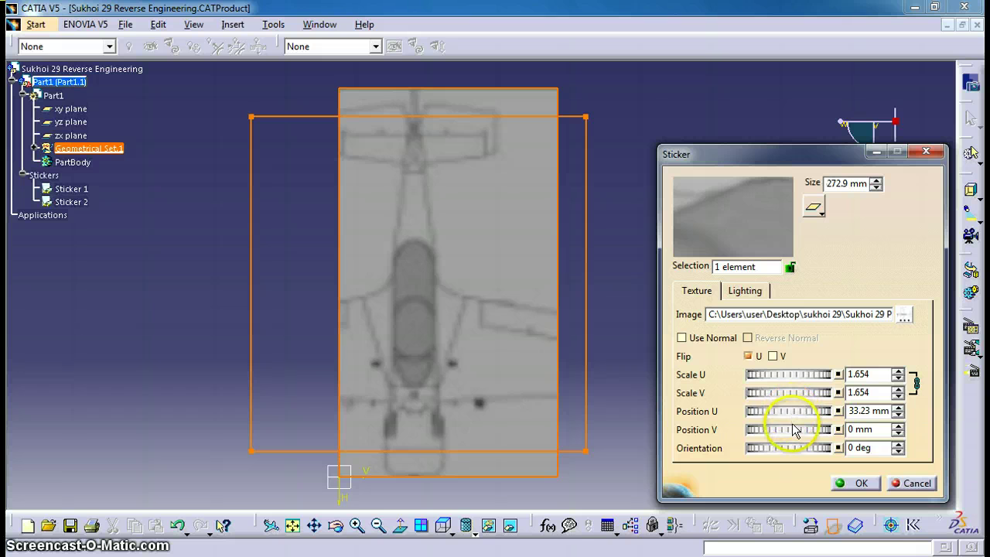
{"action": "left_click_drag", "start_coordinate": [792, 433], "coordinate": [841, 430]}
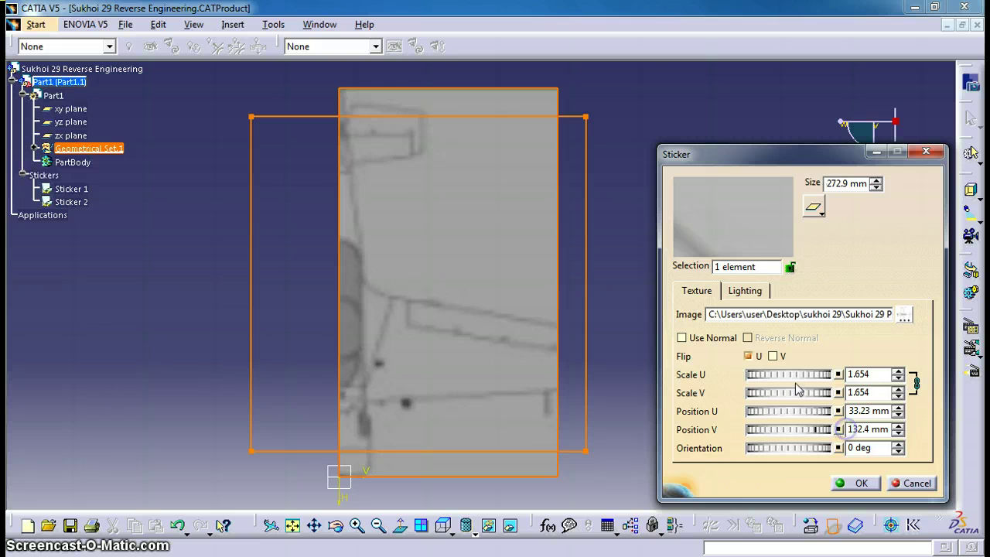
Rescale the top-view sticker to 1.481 and reposition it to about 18.91 mm in U and 150.2 mm in V
{"action": "left_click_drag", "start_coordinate": [797, 378], "coordinate": [688, 379]}
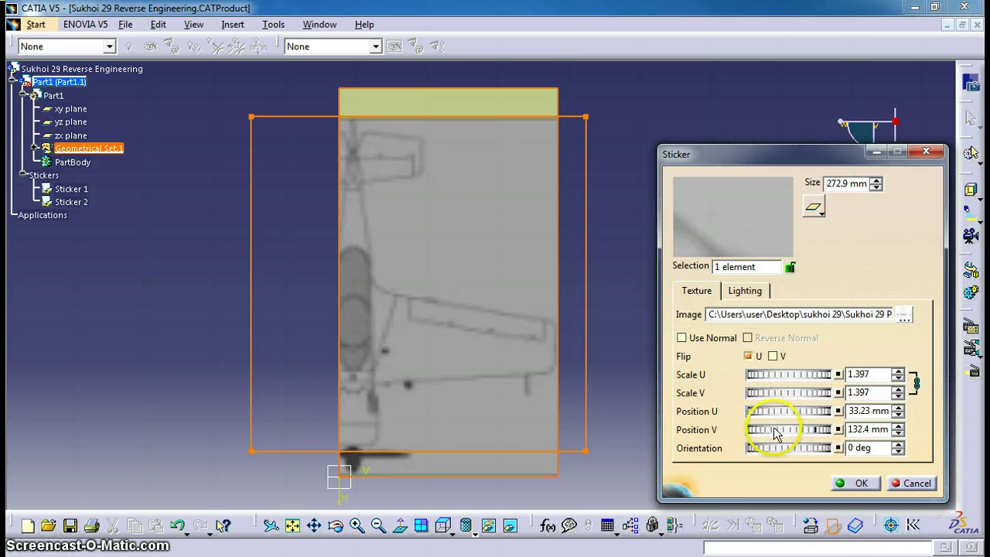
{"action": "left_click_drag", "start_coordinate": [776, 435], "coordinate": [880, 429]}
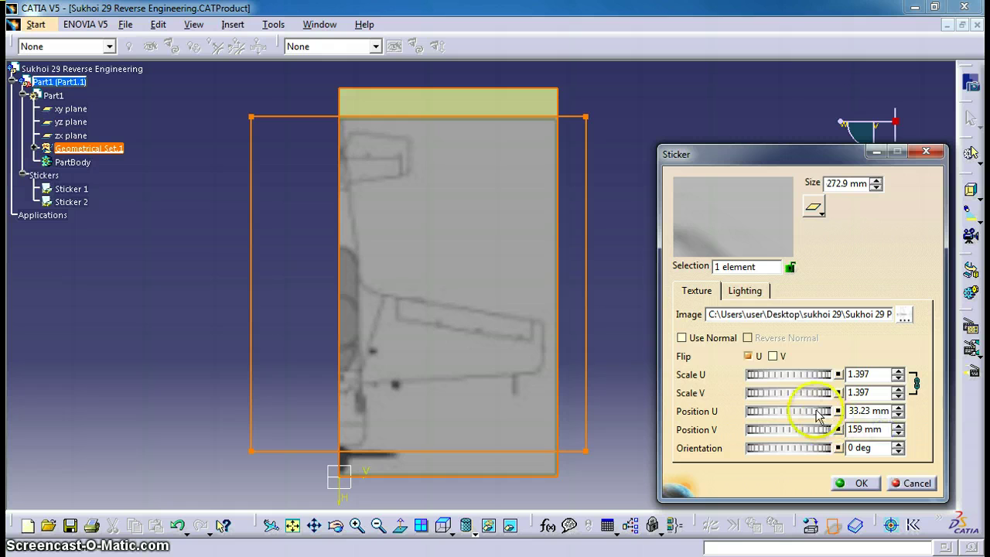
{"action": "left_click_drag", "start_coordinate": [767, 431], "coordinate": [843, 412]}
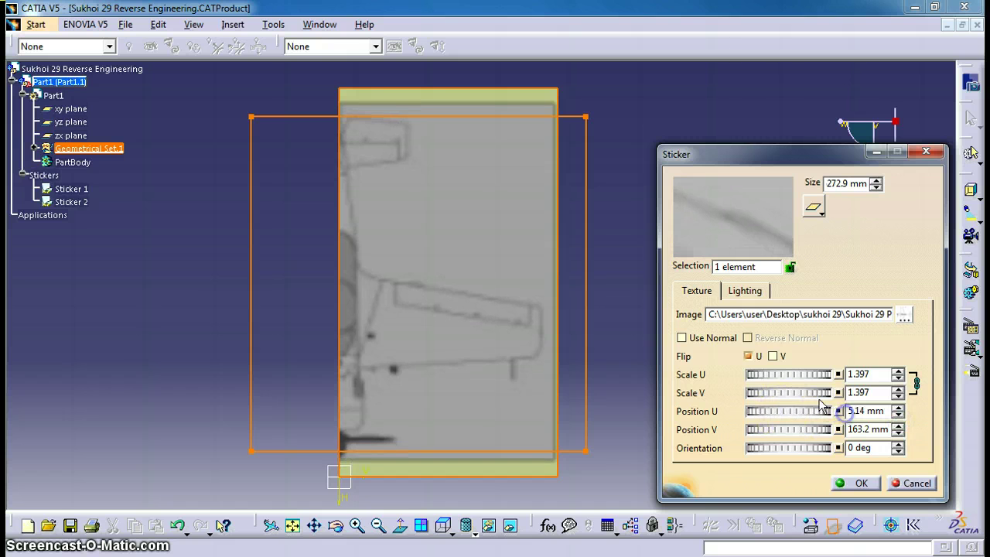
{"action": "left_click_drag", "start_coordinate": [758, 374], "coordinate": [808, 373]}
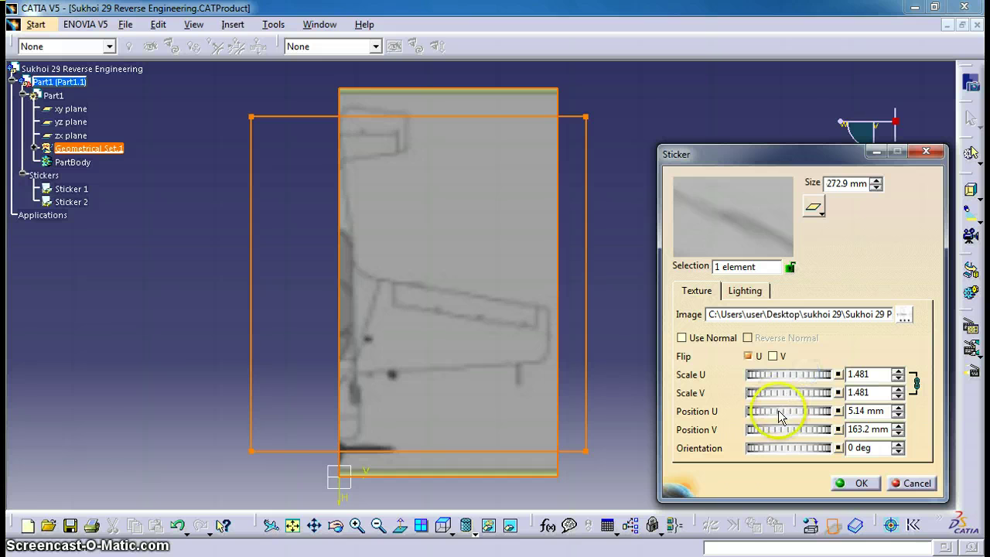
{"action": "left_click_drag", "start_coordinate": [781, 416], "coordinate": [730, 429]}
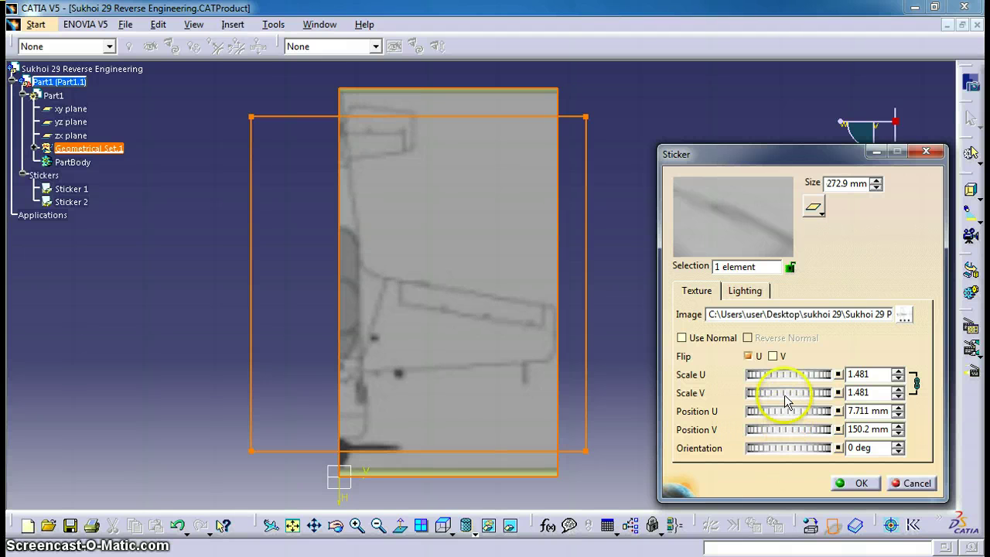
{"action": "left_click_drag", "start_coordinate": [781, 413], "coordinate": [673, 414]}
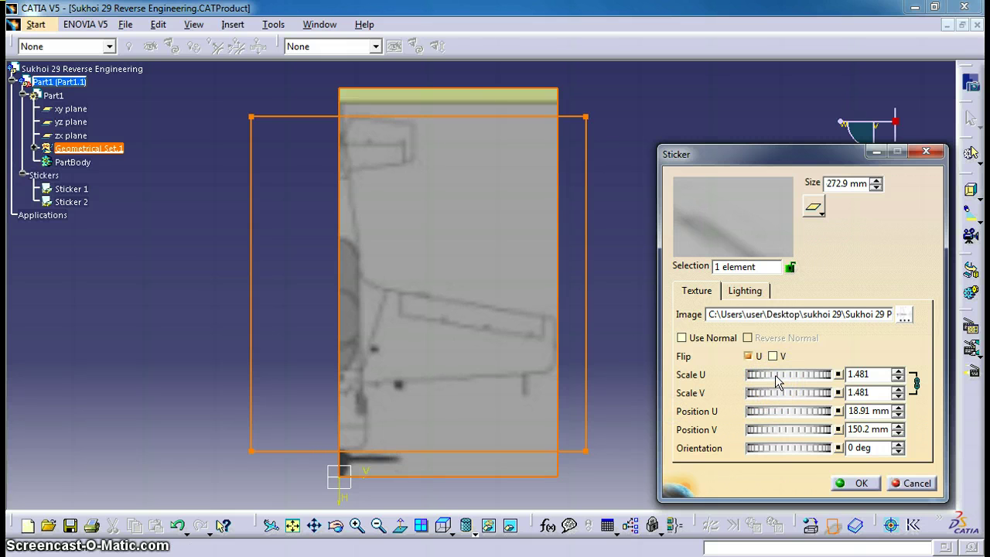
Finalize the top-view sticker at scale 1.617, Position U 29.74 mm and Position V 119.9 mm, aligning the fuselage with the side surface
{"action": "left_click_drag", "start_coordinate": [777, 375], "coordinate": [804, 375]}
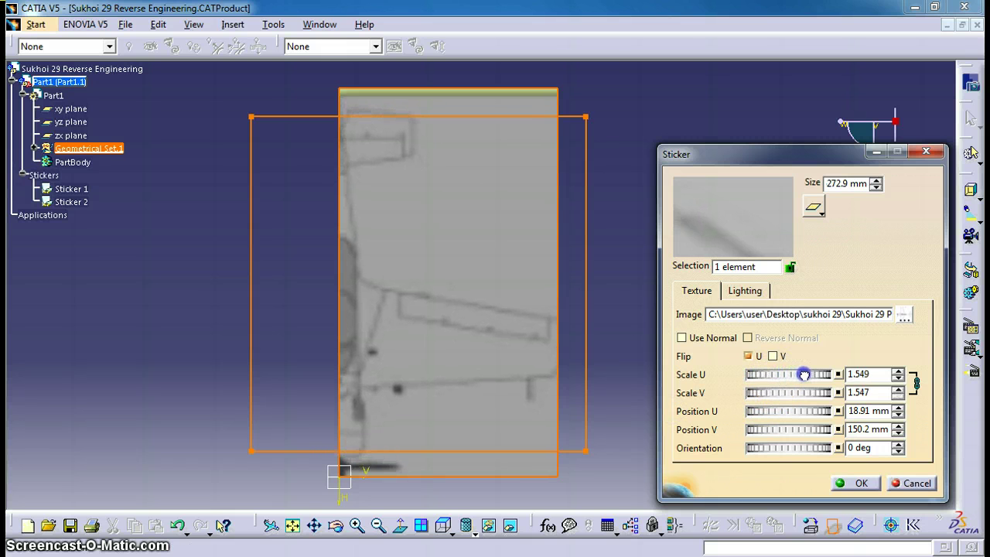
{"action": "left_click_drag", "start_coordinate": [774, 416], "coordinate": [731, 424]}
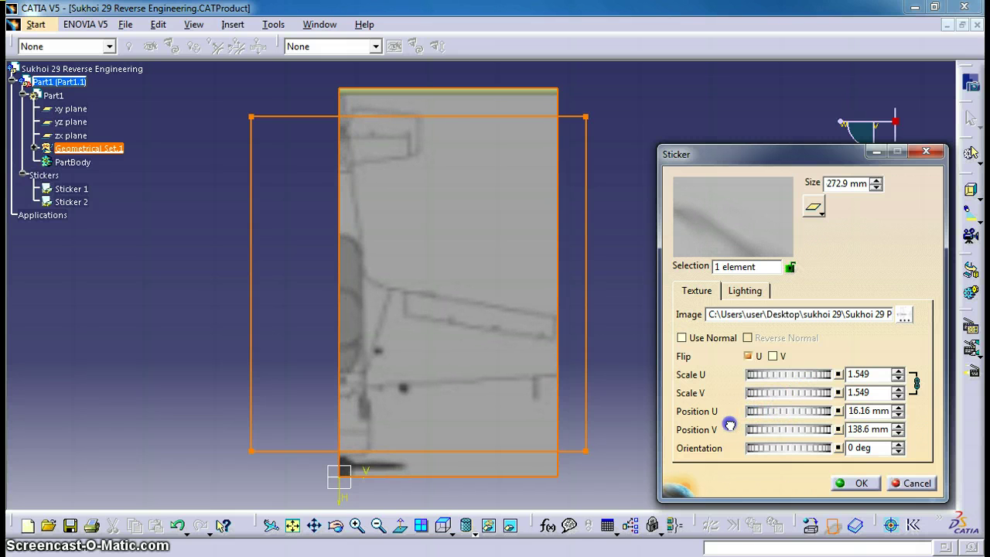
{"action": "mouse_move", "coordinate": [766, 376]}
{"action": "left_mouse_down"}
{"action": "mouse_move", "coordinate": [832, 376]}
{"action": "mouse_move", "coordinate": [800, 391]}
{"action": "mouse_move", "coordinate": [773, 379]}
{"action": "mouse_move", "coordinate": [768, 391]}
{"action": "left_mouse_up"}
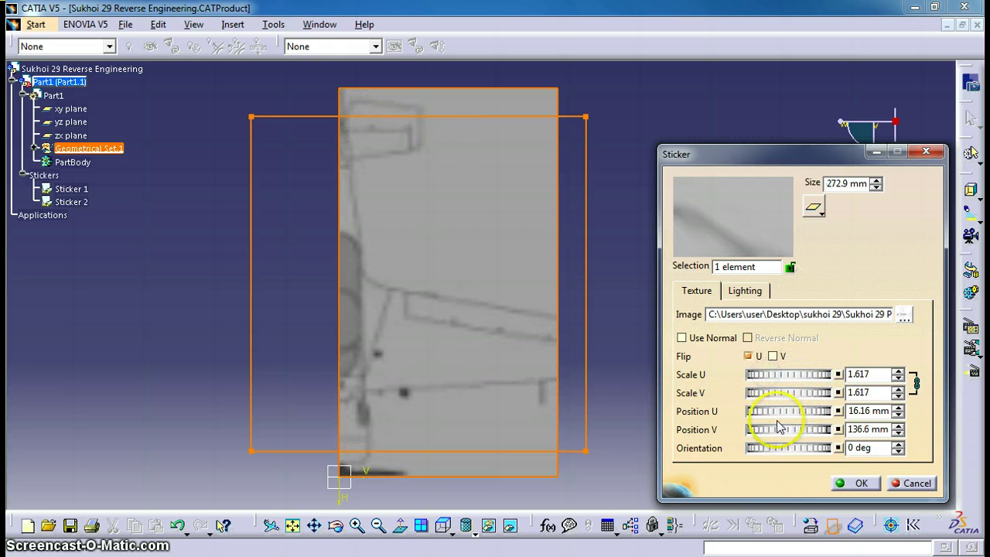
{"action": "left_click_drag", "start_coordinate": [775, 434], "coordinate": [724, 425]}
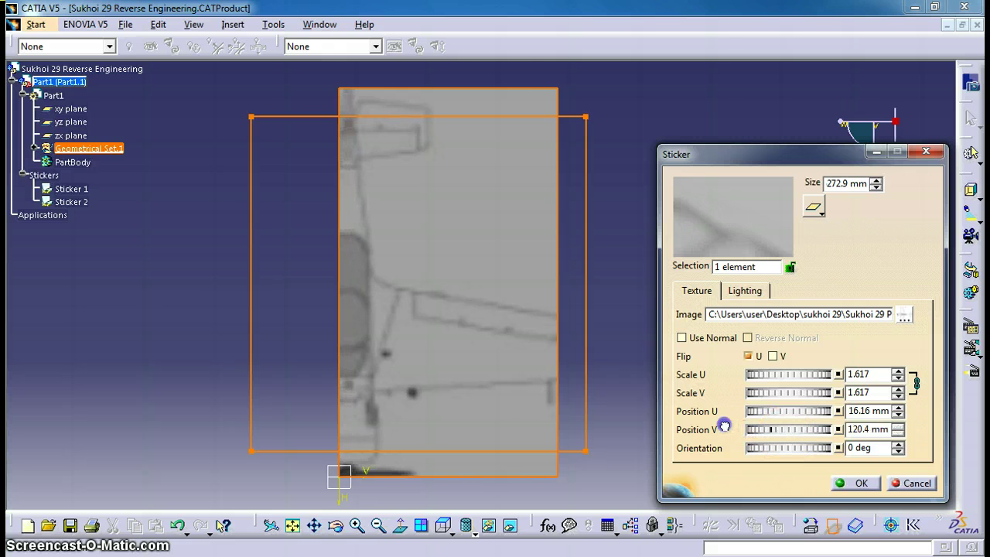
{"action": "left_click_drag", "start_coordinate": [789, 411], "coordinate": [721, 406]}
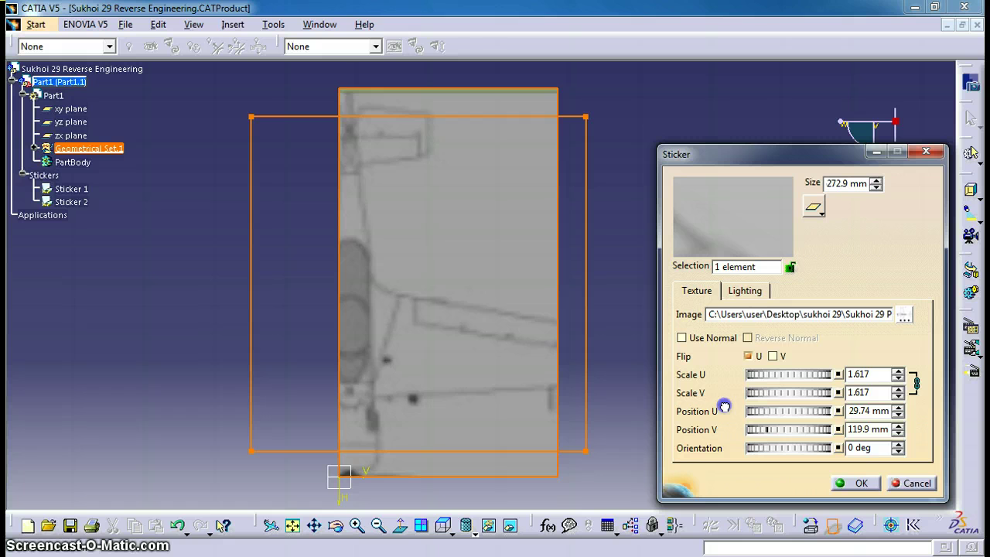
{"action": "middle_click_drag", "start_coordinate": [541, 376], "coordinate": [588, 414]}
{"action": "left_click", "coordinate": [855, 482]}
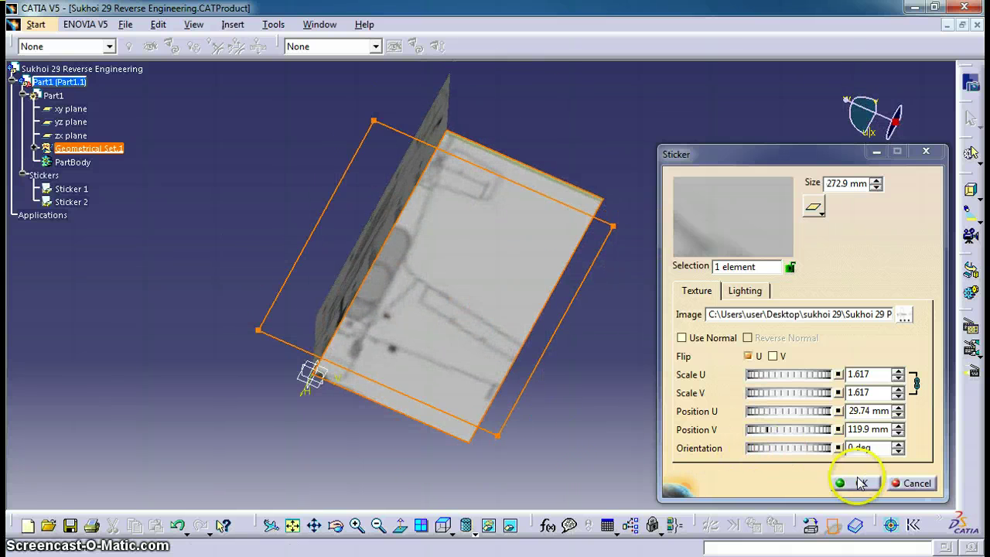
Widen the horizontal extruded surface to 4627 mm along the Y axis so that it covers the whole wing
{"action": "middle_click_drag", "start_coordinate": [513, 426], "coordinate": [559, 444]}
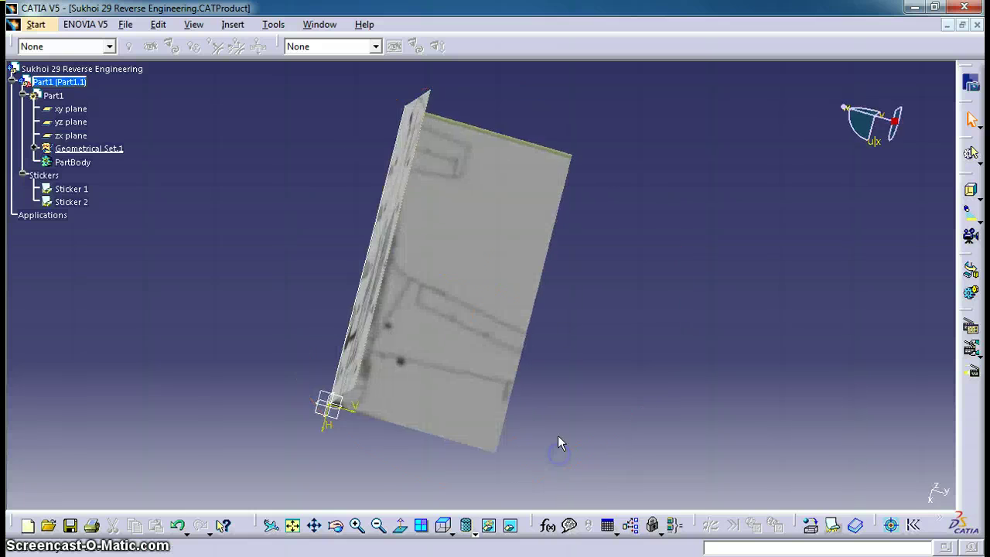
{"action": "left_click", "coordinate": [556, 151]}
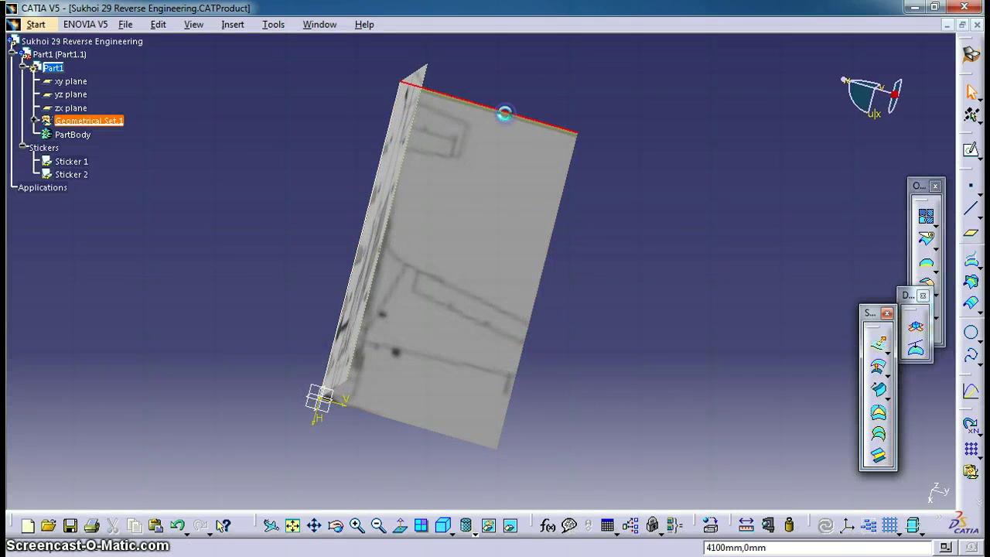
{"action": "left_click", "coordinate": [878, 343]}
{"action": "left_click_drag", "start_coordinate": [588, 147], "coordinate": [604, 148]}
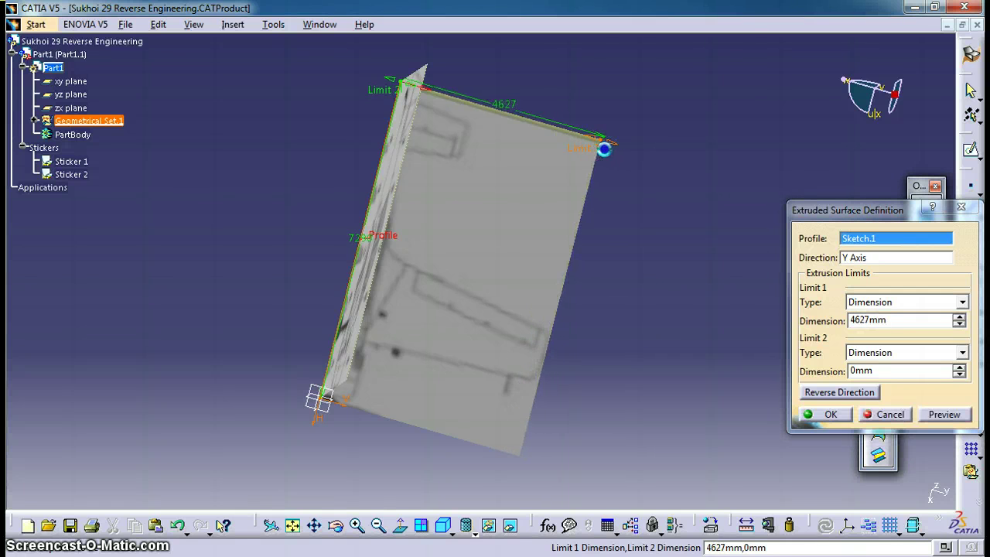
{"action": "left_click", "coordinate": [823, 414]}
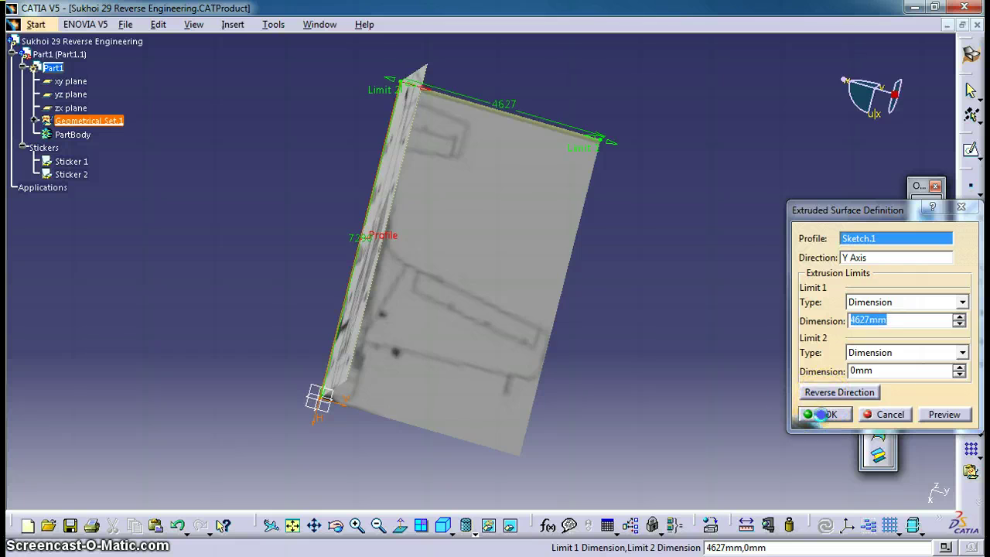
Extrude the tail-end vertical edge of the side surface 4627 mm along the Y axis as the front-view reference surface
{"action": "middle_click_drag", "start_coordinate": [630, 315], "coordinate": [624, 280]}
{"action": "left_click", "coordinate": [501, 99]}
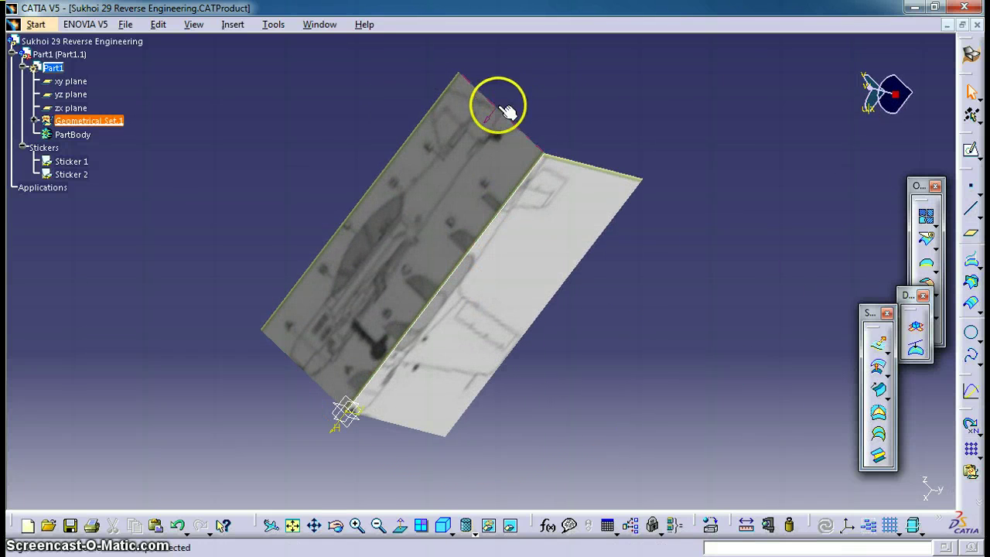
{"action": "left_click", "coordinate": [895, 393]}
{"action": "left_click", "coordinate": [878, 345]}
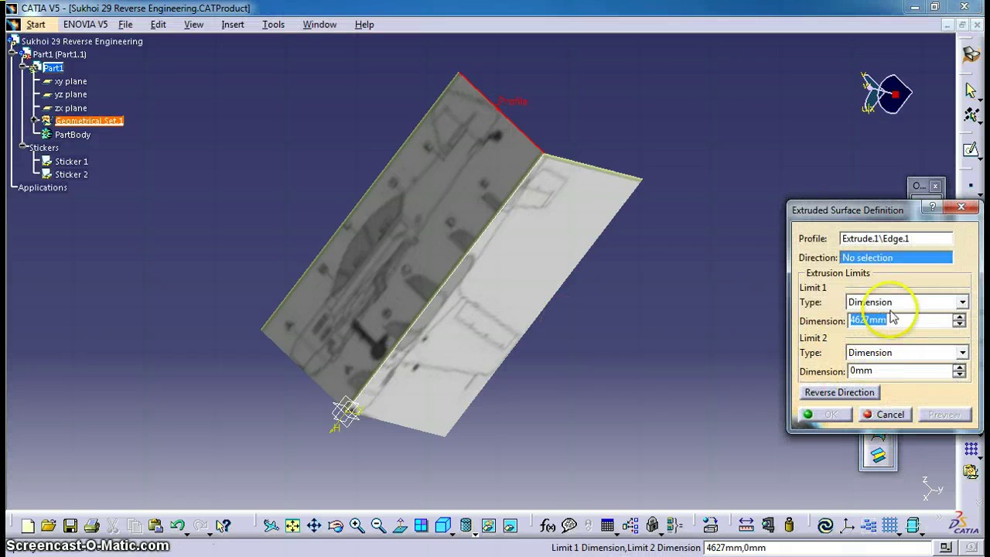
{"action": "right_click", "coordinate": [874, 258]}
{"action": "left_click", "coordinate": [880, 348]}
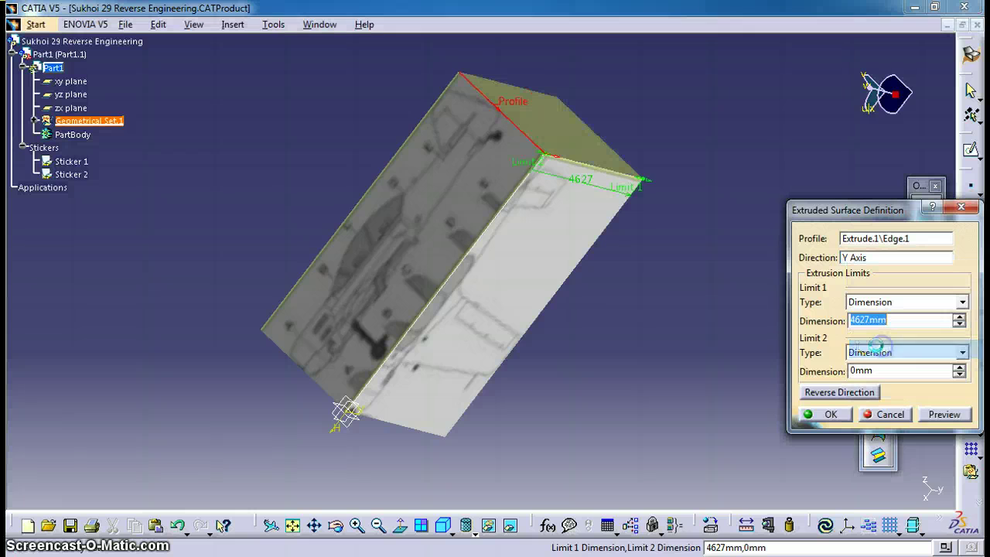
{"action": "left_click", "coordinate": [831, 414]}
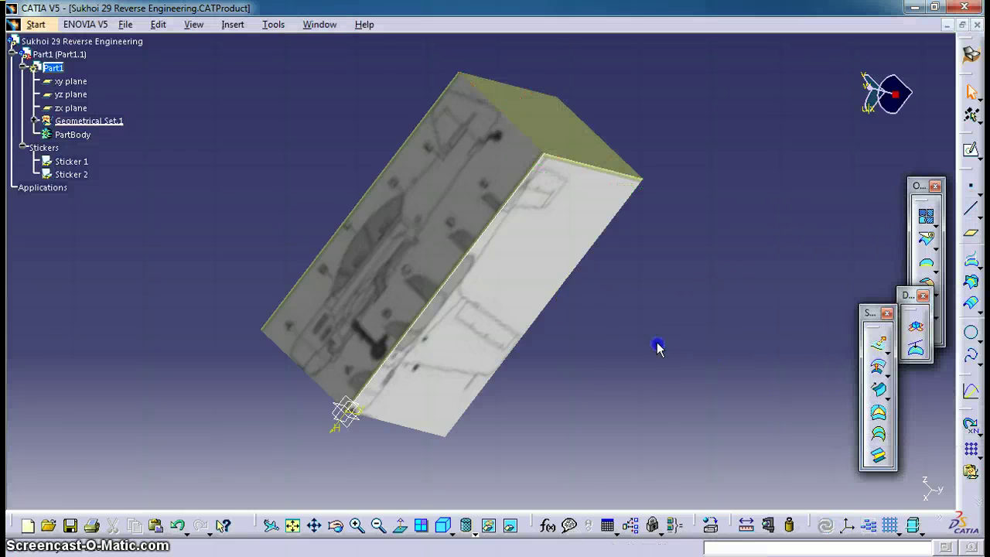
Set the model to isometric view and switch to the Photo Studio workbench
{"action": "middle_click_drag", "start_coordinate": [552, 294], "coordinate": [611, 158]}
{"action": "middle_click_drag", "start_coordinate": [641, 338], "coordinate": [757, 277]}
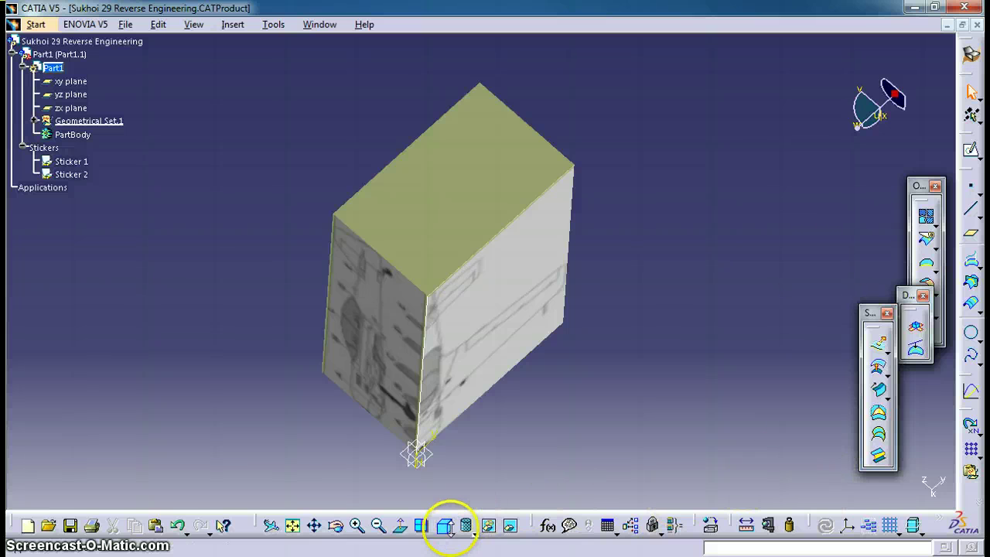
{"action": "left_click", "coordinate": [445, 527]}
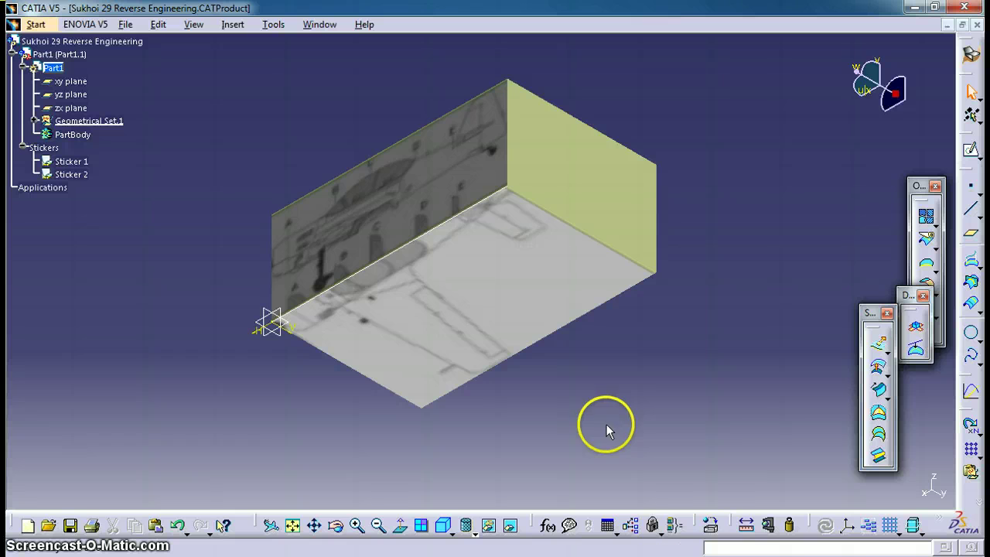
{"action": "left_click", "coordinate": [35, 24]}
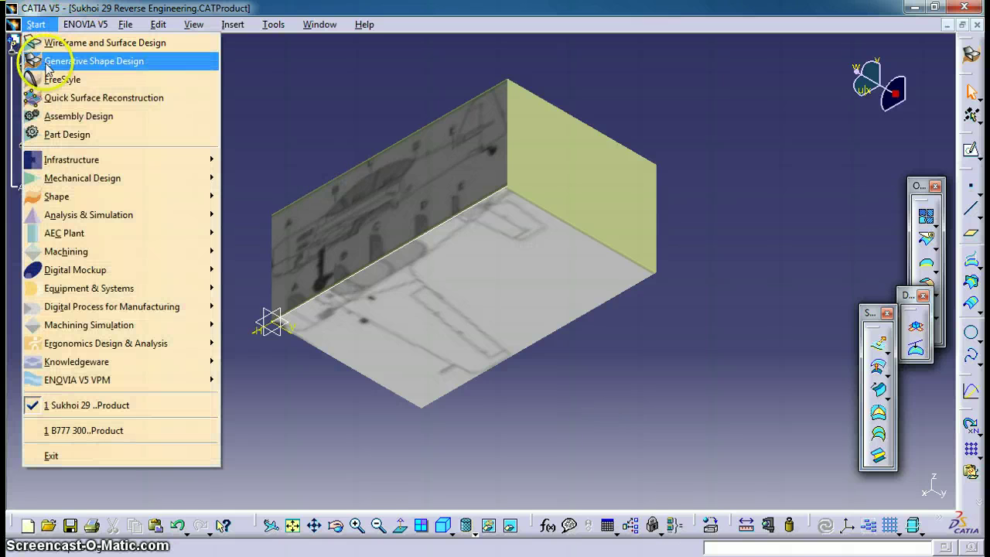
{"action": "mouse_move", "coordinate": [74, 159]}
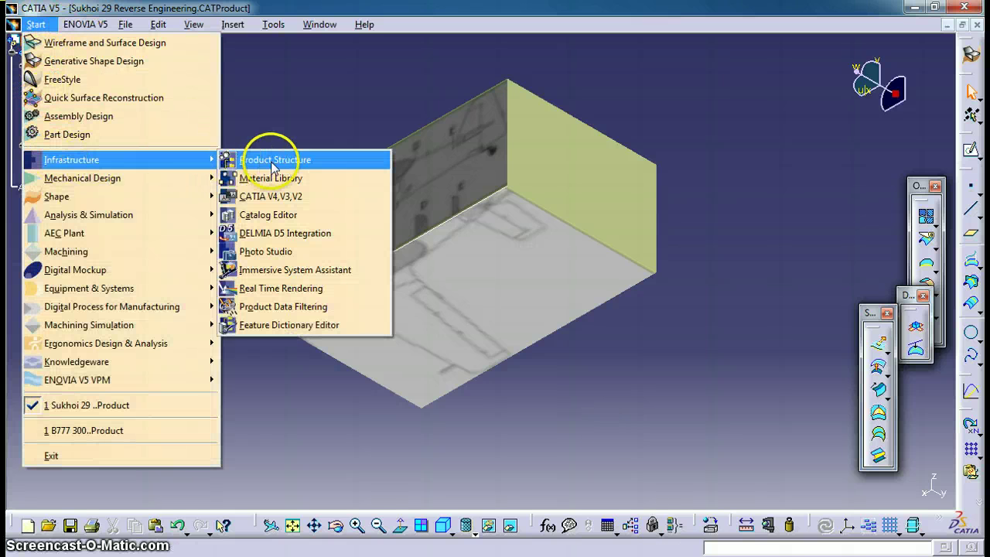
{"action": "left_click", "coordinate": [270, 251]}
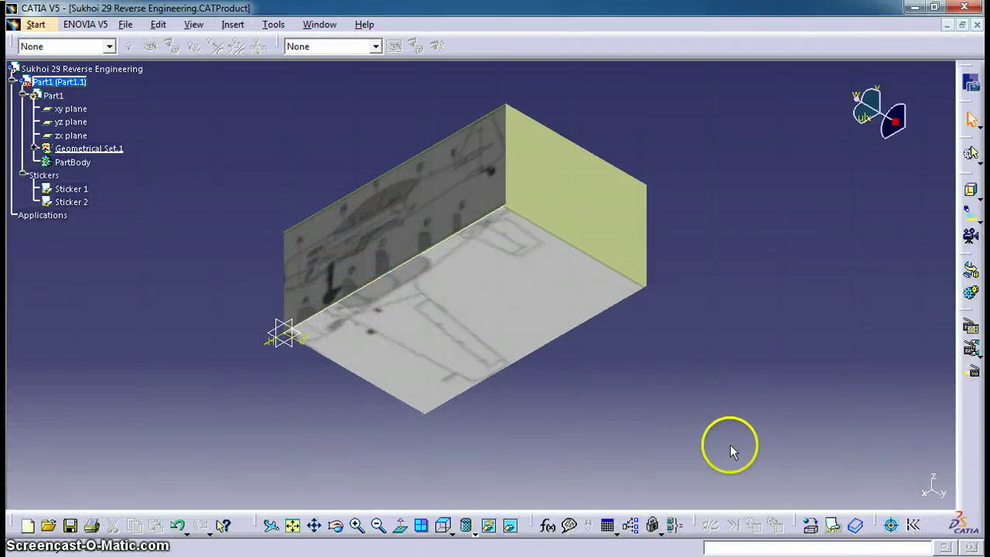
Apply the Sukhoi 29 Pic 1 Front image as a third sticker on the vertical end surface
{"action": "left_click", "coordinate": [834, 525]}
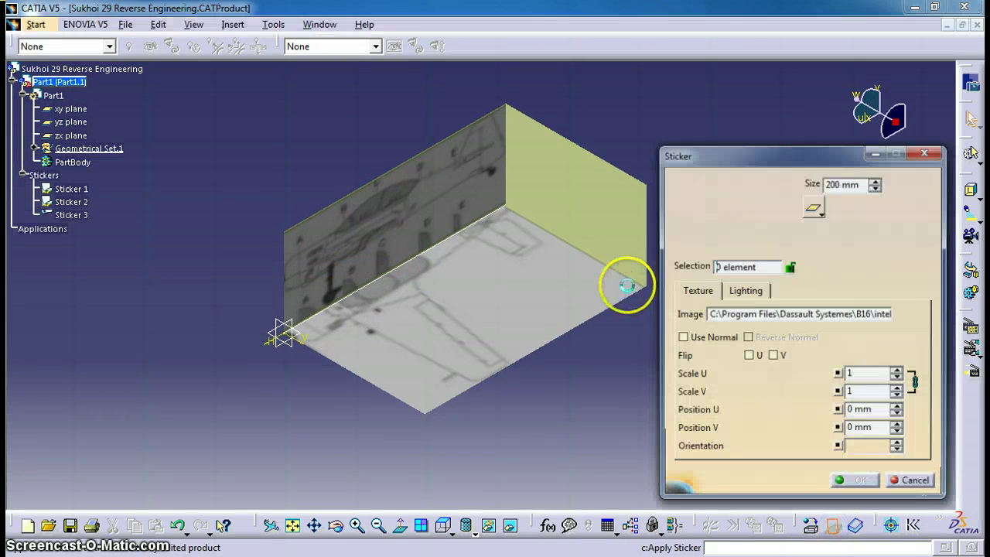
{"action": "left_click", "coordinate": [593, 214]}
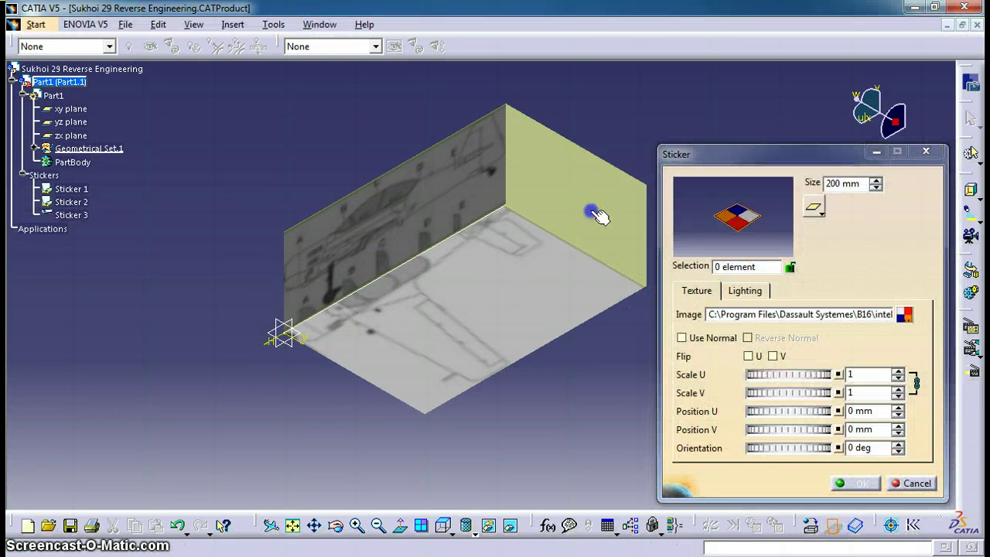
{"action": "left_click", "coordinate": [903, 314]}
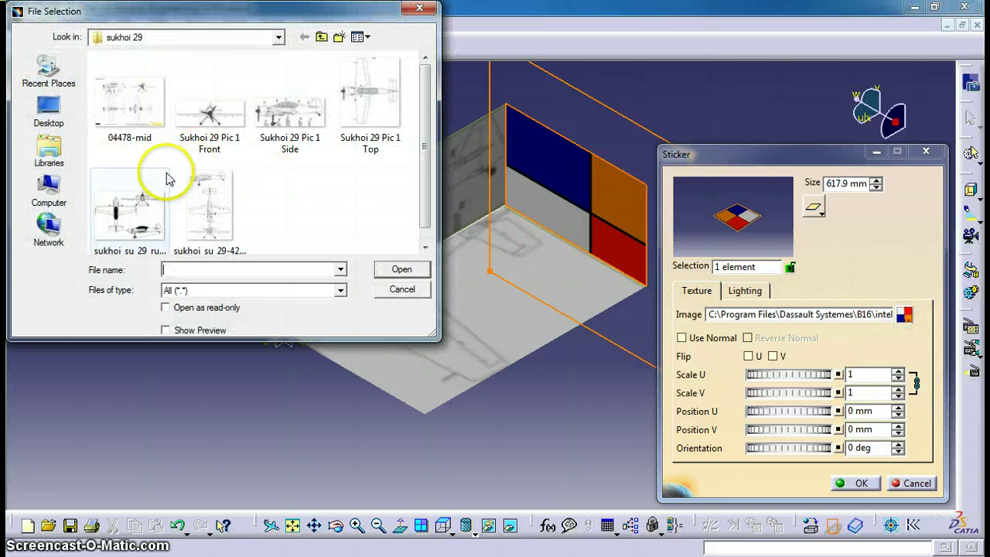
{"action": "left_click", "coordinate": [203, 116]}
{"action": "left_click", "coordinate": [400, 269]}
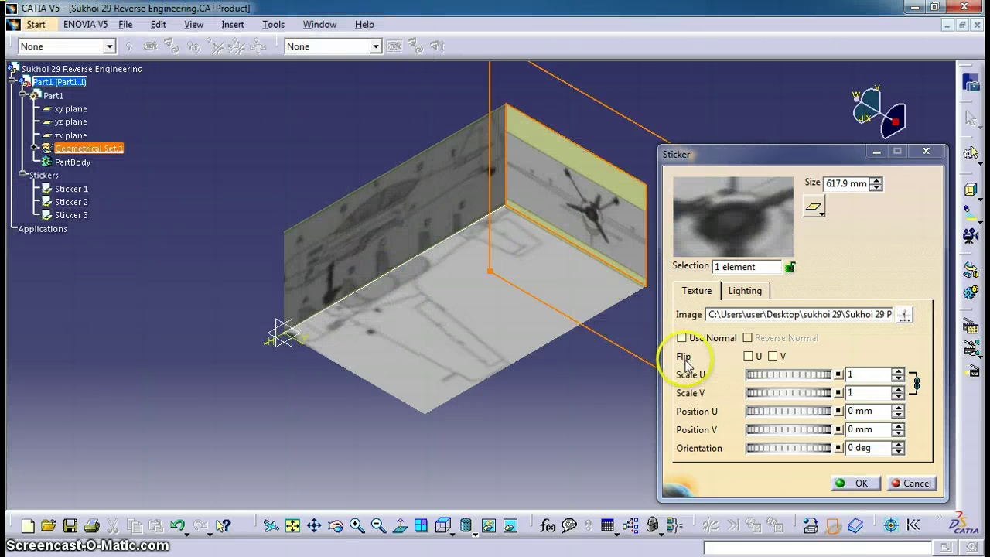
Flip the front-view sticker along V, scale it to about 0.714, set Position U to about 212 mm, and reselect its support surface
{"action": "left_click", "coordinate": [773, 356]}
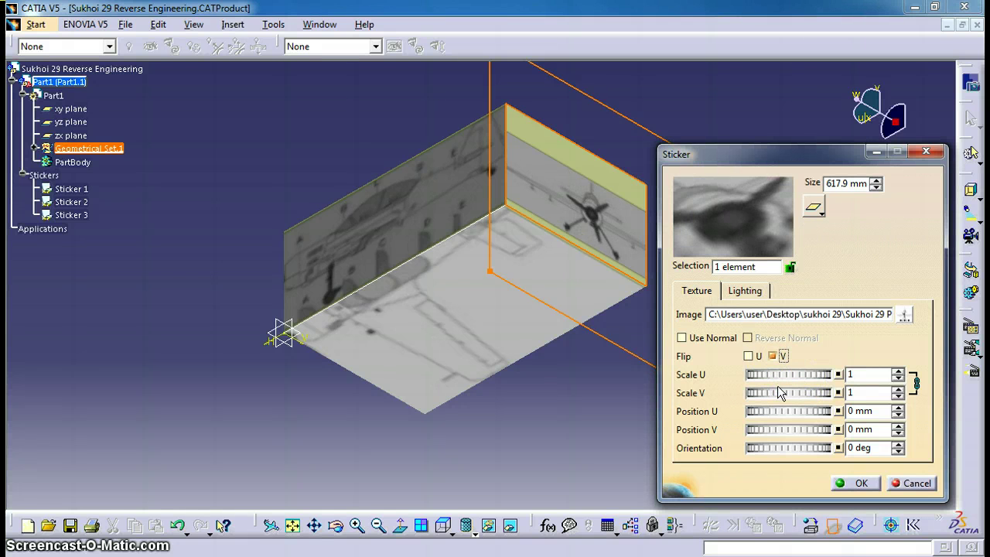
{"action": "left_click_drag", "start_coordinate": [780, 393], "coordinate": [293, 338]}
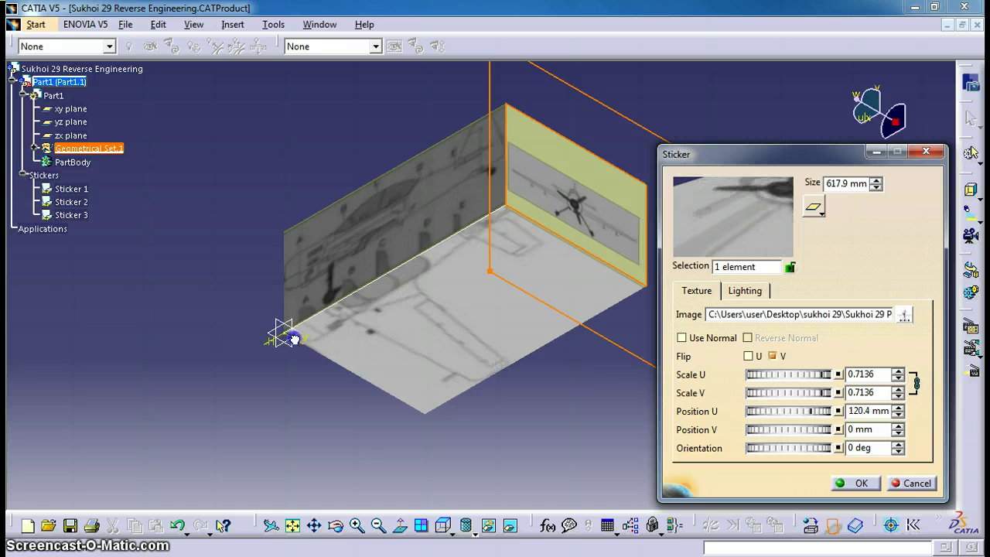
{"action": "left_click_drag", "start_coordinate": [773, 411], "coordinate": [522, 175]}
{"action": "left_click", "coordinate": [538, 189]}
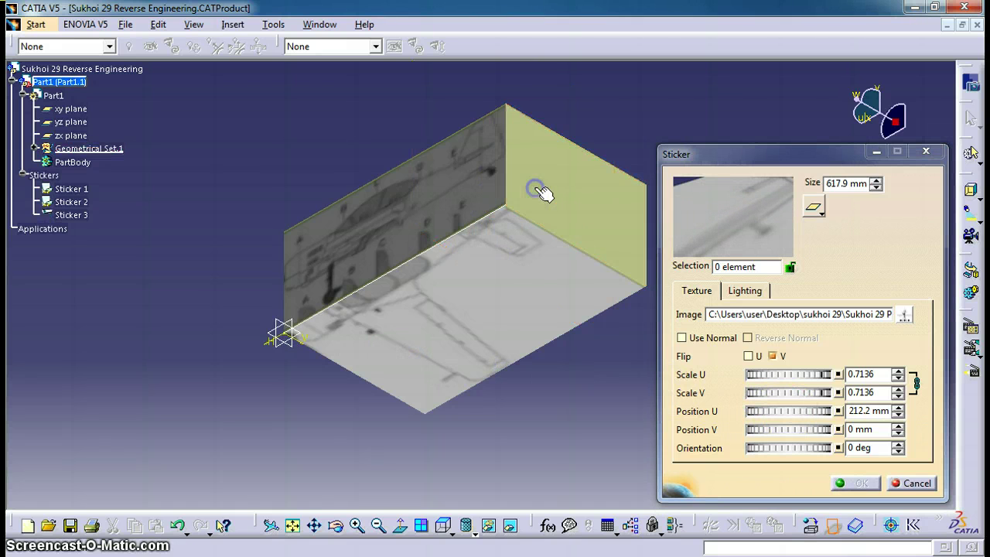
{"action": "left_click", "coordinate": [544, 193]}
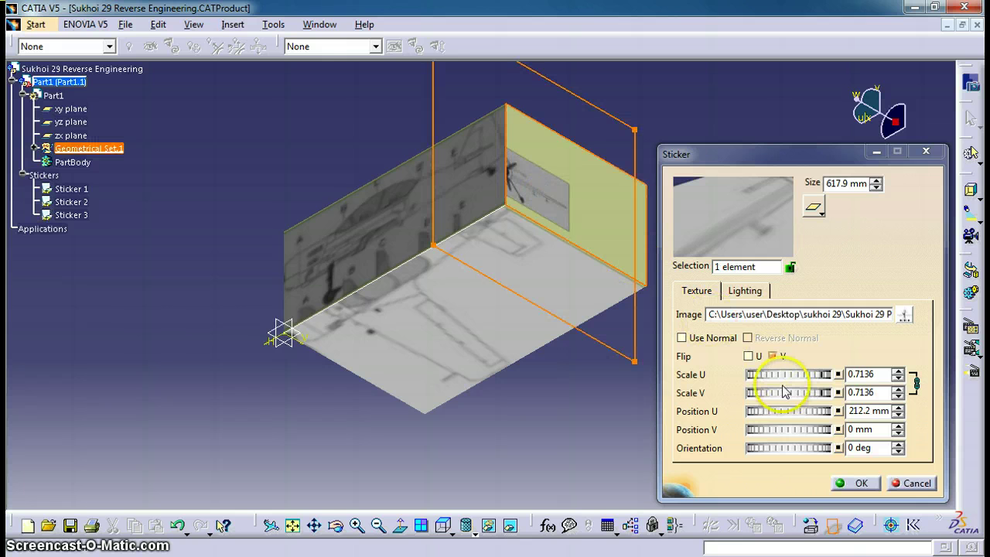
Scale the front-view sticker to about 0.886, set Position U to about 201 mm, and switch to the back view
{"action": "left_click_drag", "start_coordinate": [773, 376], "coordinate": [839, 377]}
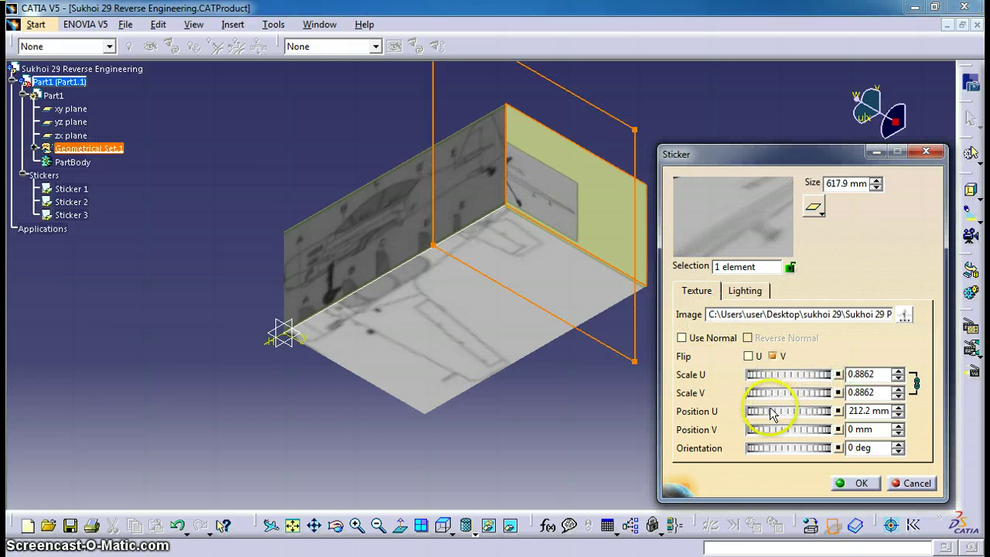
{"action": "left_click_drag", "start_coordinate": [778, 413], "coordinate": [817, 413]}
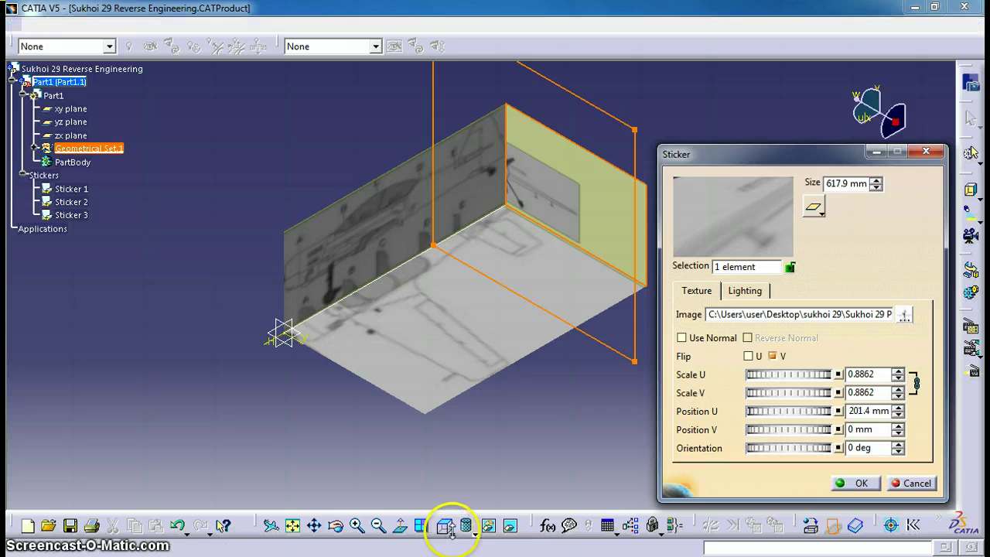
{"action": "left_click", "coordinate": [448, 530]}
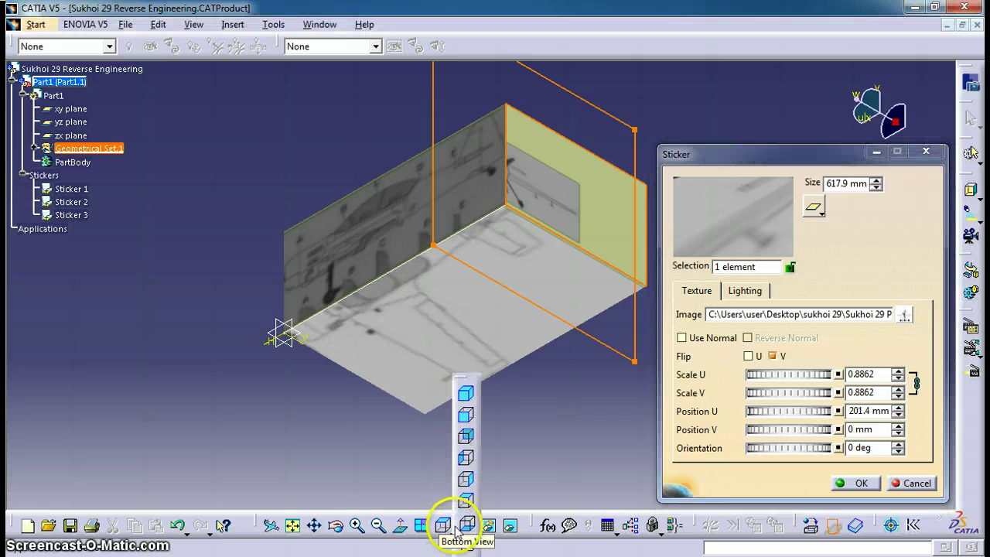
{"action": "left_click", "coordinate": [466, 439]}
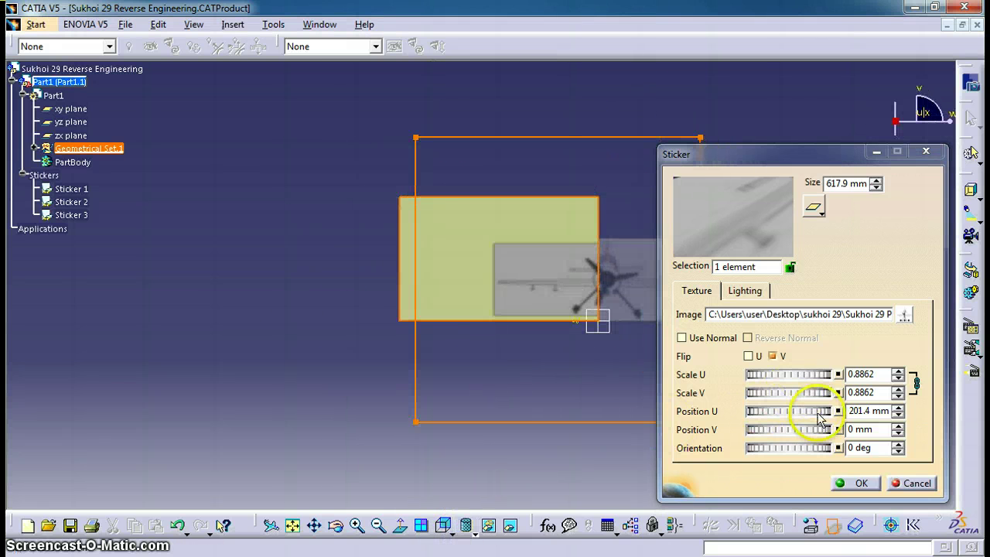
Move the front-view sticker to about 169.5 mm in U and 148.9 mm in V, and scale it to 1.081
{"action": "left_click_drag", "start_coordinate": [778, 418], "coordinate": [842, 453]}
{"action": "left_click_drag", "start_coordinate": [755, 430], "coordinate": [901, 437]}
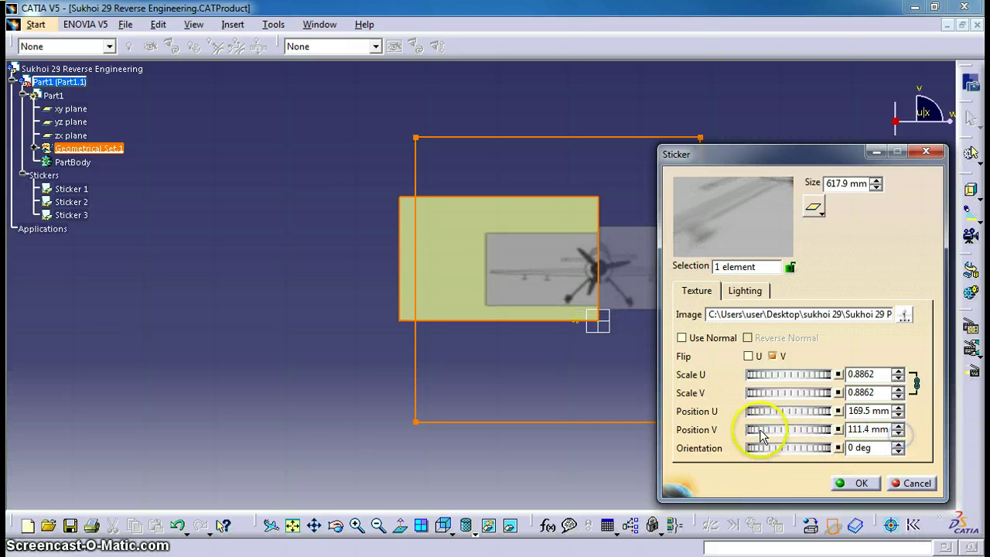
{"action": "left_click_drag", "start_coordinate": [760, 436], "coordinate": [829, 417]}
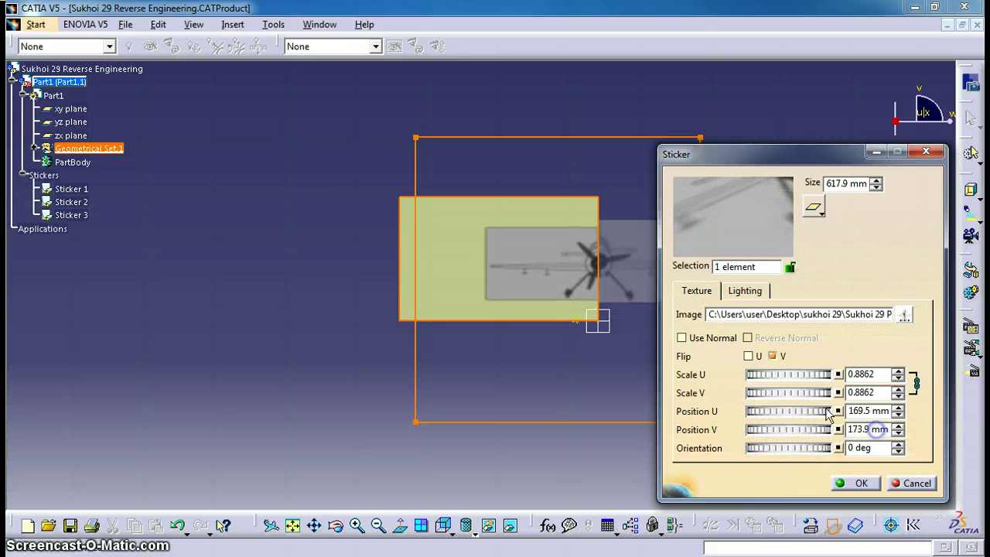
{"action": "left_click", "coordinate": [789, 377]}
{"action": "left_click_drag", "start_coordinate": [793, 374], "coordinate": [870, 381]}
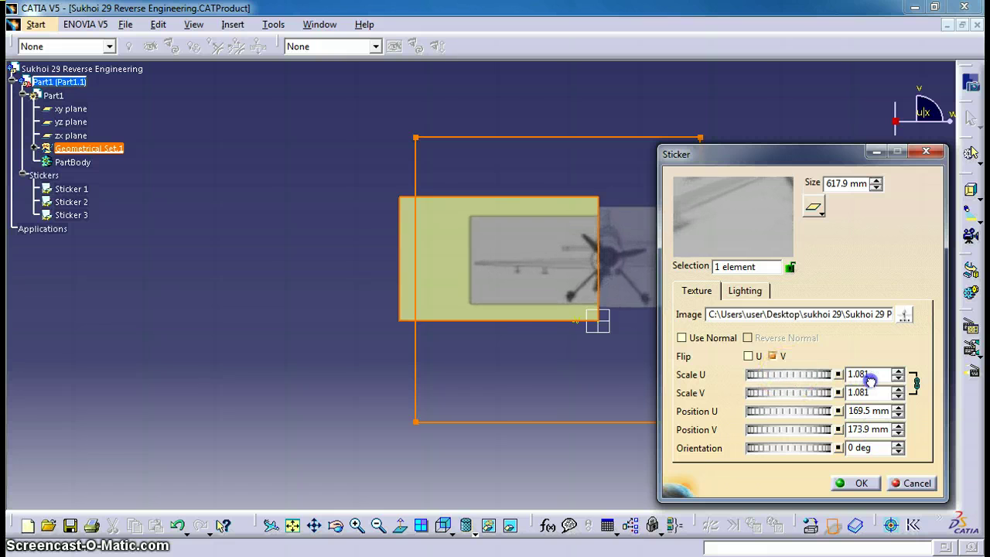
{"action": "left_click_drag", "start_coordinate": [828, 422], "coordinate": [696, 423]}
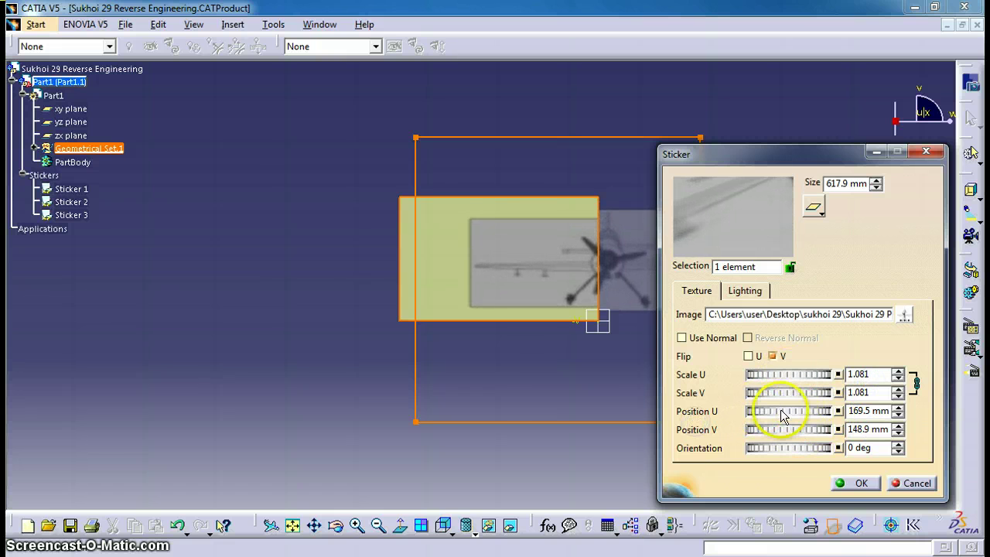
Shift the front-view sticker to Position U -60.4 mm and shrink it to a scale of about 0.2
{"action": "left_click_drag", "start_coordinate": [781, 414], "coordinate": [924, 427]}
{"action": "left_click_drag", "start_coordinate": [798, 373], "coordinate": [818, 379]}
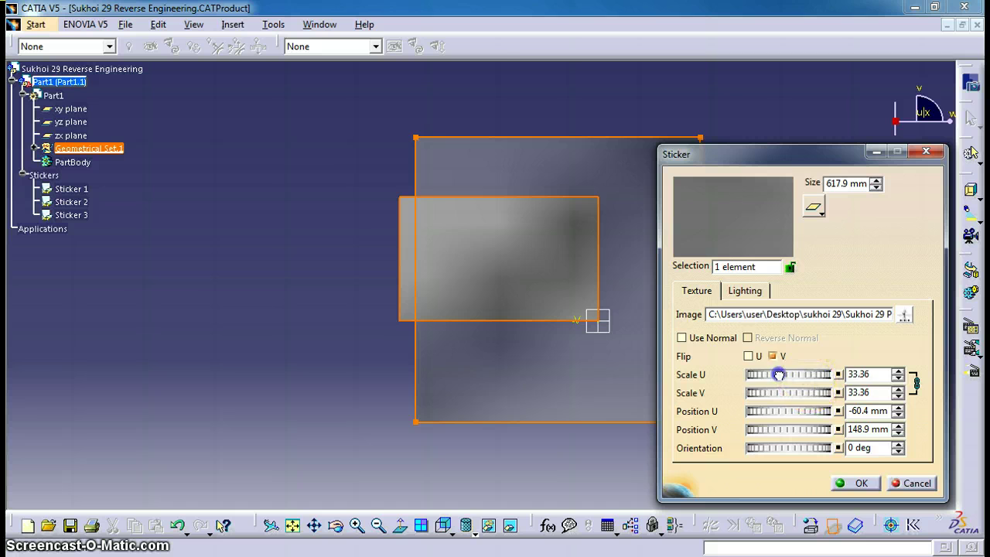
{"action": "mouse_move", "coordinate": [779, 374]}
{"action": "left_mouse_down"}
{"action": "mouse_move", "coordinate": [628, 356]}
{"action": "mouse_move", "coordinate": [797, 386]}
{"action": "mouse_move", "coordinate": [607, 371]}
{"action": "left_mouse_up"}
{"action": "left_click", "coordinate": [804, 389]}
{"action": "left_click", "coordinate": [807, 389]}
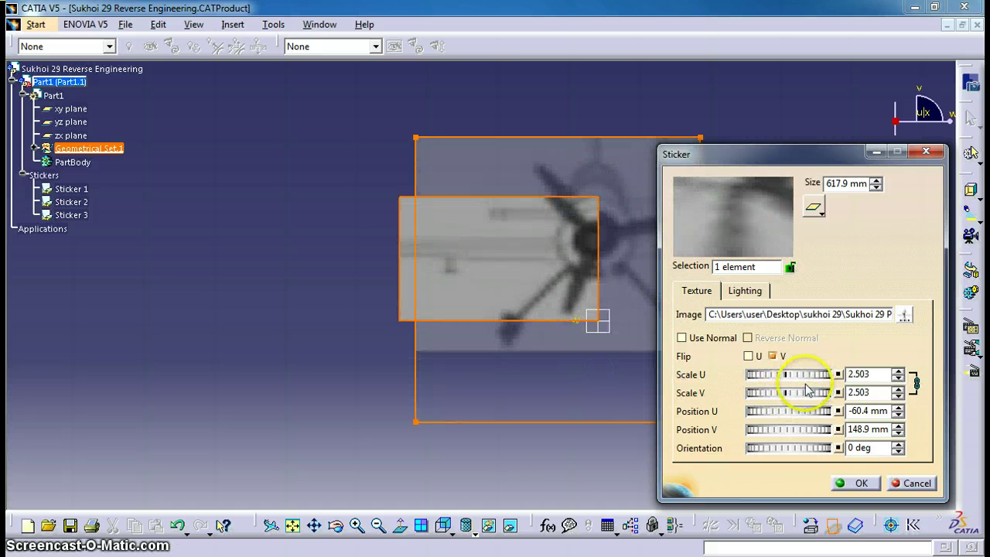
{"action": "left_click_drag", "start_coordinate": [763, 374], "coordinate": [611, 374]}
Enlarge the front-view sticker in increments to a scale of 1.59 so that it covers the end surface
{"action": "left_click", "coordinate": [898, 371]}
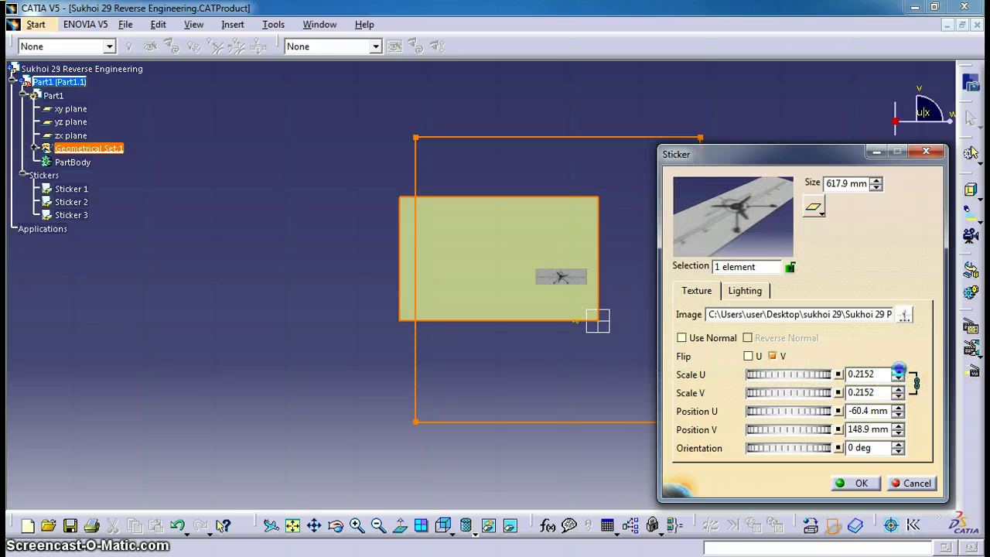
{"action": "left_click", "coordinate": [898, 371]}
{"action": "left_click", "coordinate": [897, 370]}
{"action": "left_click", "coordinate": [898, 370]}
{"action": "left_click", "coordinate": [898, 370]}
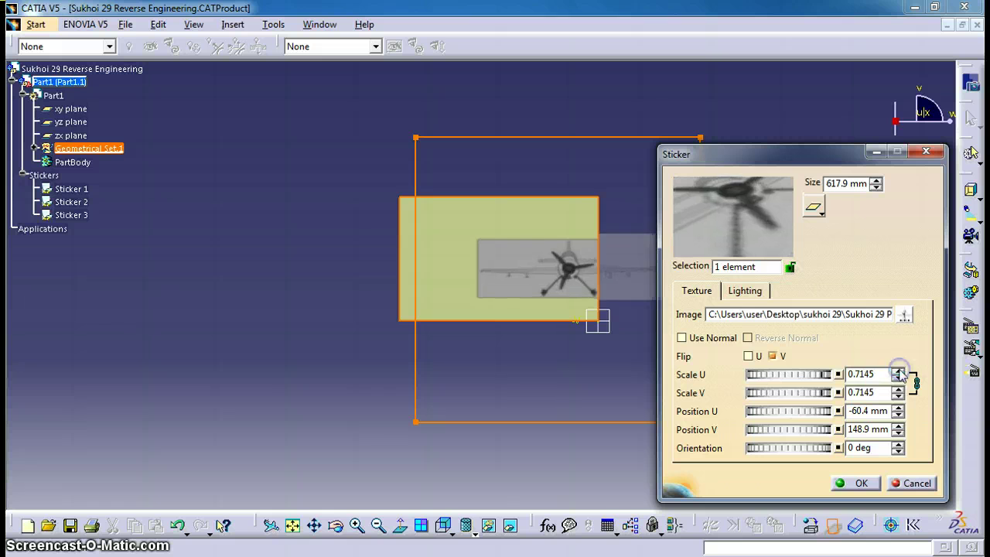
{"action": "left_click", "coordinate": [898, 370]}
{"action": "left_click", "coordinate": [898, 370]}
{"action": "left_click", "coordinate": [898, 370]}
{"action": "left_click", "coordinate": [897, 370]}
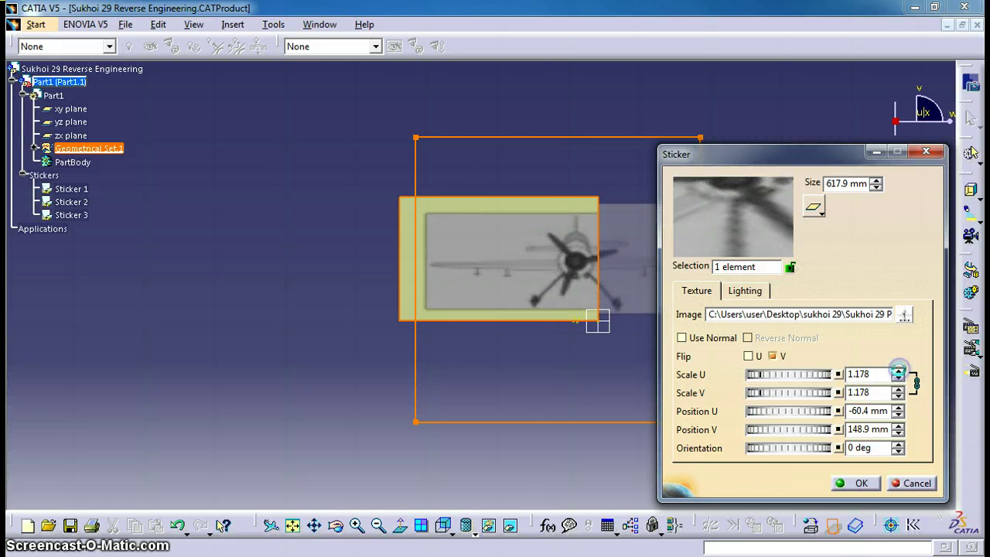
{"action": "left_click", "coordinate": [898, 370]}
{"action": "left_click", "coordinate": [898, 371]}
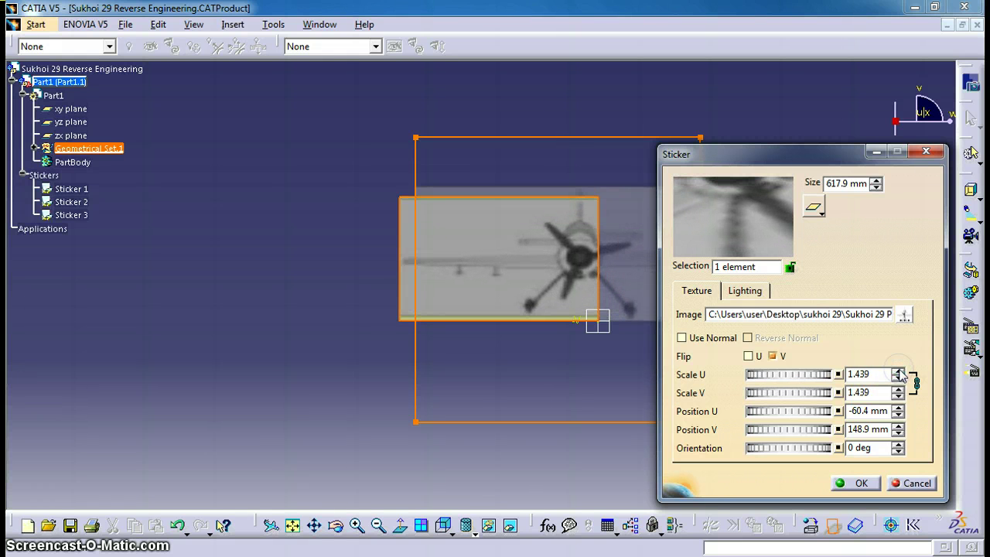
{"action": "left_click", "coordinate": [898, 370]}
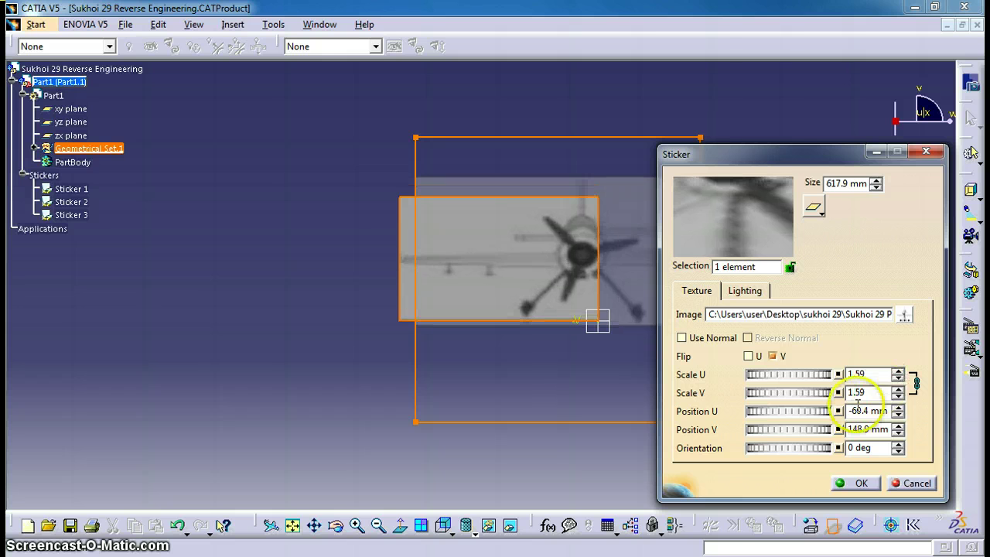
Fine-tune the front-view sticker to scale 1.491, Position U 100.4 mm and Position V 134.2 mm, and accept it
{"action": "left_click_drag", "start_coordinate": [799, 431], "coordinate": [715, 428]}
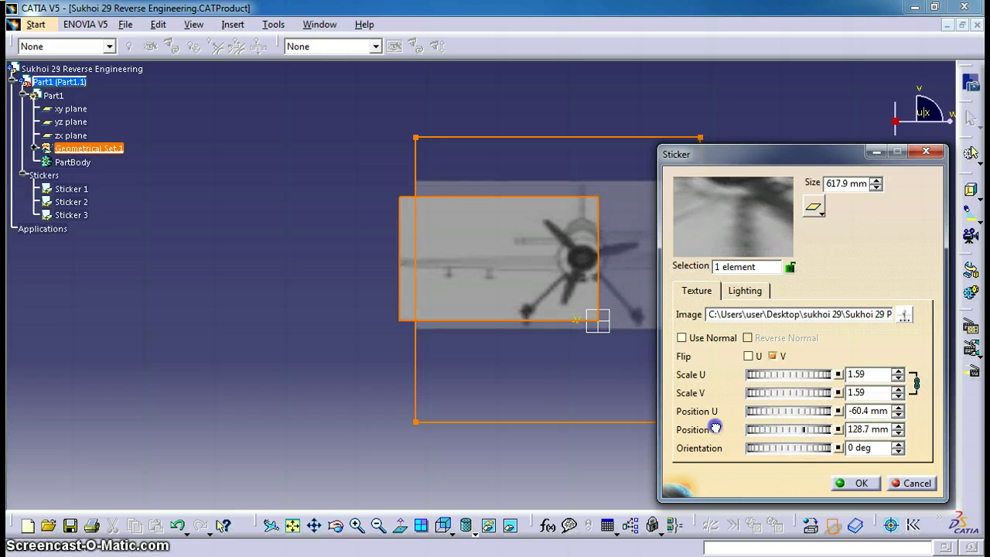
{"action": "left_click_drag", "start_coordinate": [776, 374], "coordinate": [748, 377]}
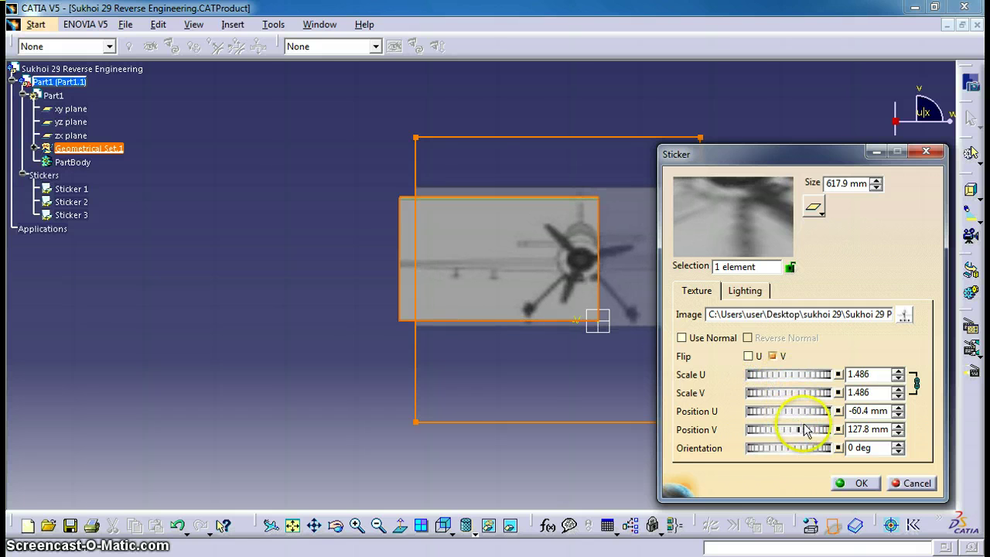
{"action": "mouse_move", "coordinate": [803, 376]}
{"action": "left_mouse_down"}
{"action": "mouse_move", "coordinate": [821, 373]}
{"action": "mouse_move", "coordinate": [797, 375]}
{"action": "left_mouse_up"}
{"action": "left_click_drag", "start_coordinate": [816, 430], "coordinate": [669, 402]}
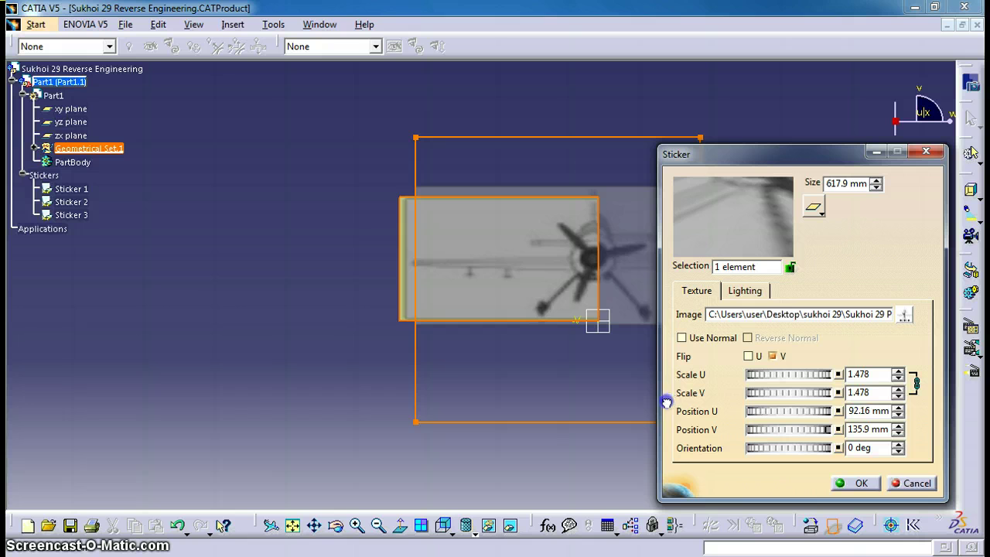
{"action": "left_click_drag", "start_coordinate": [763, 373], "coordinate": [769, 378]}
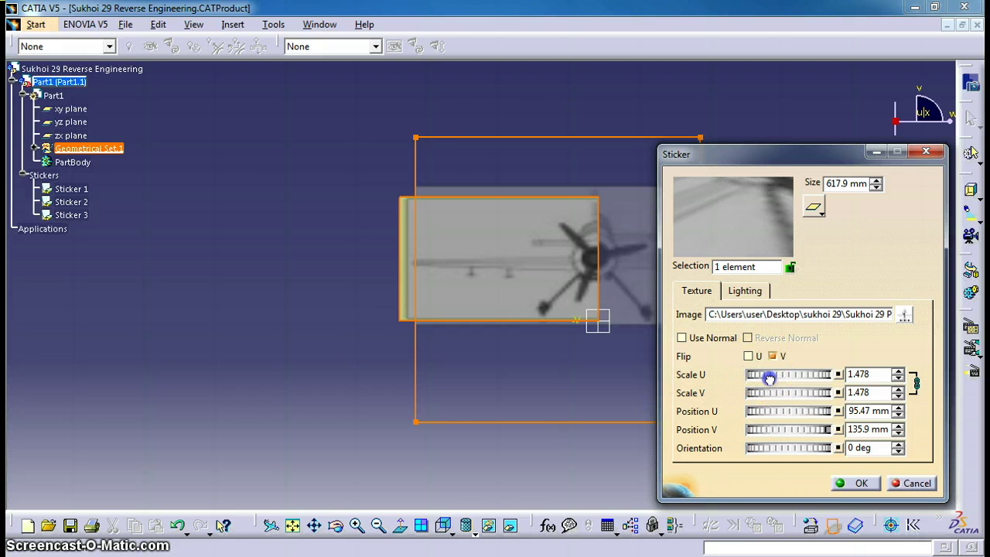
{"action": "left_click_drag", "start_coordinate": [788, 428], "coordinate": [759, 411]}
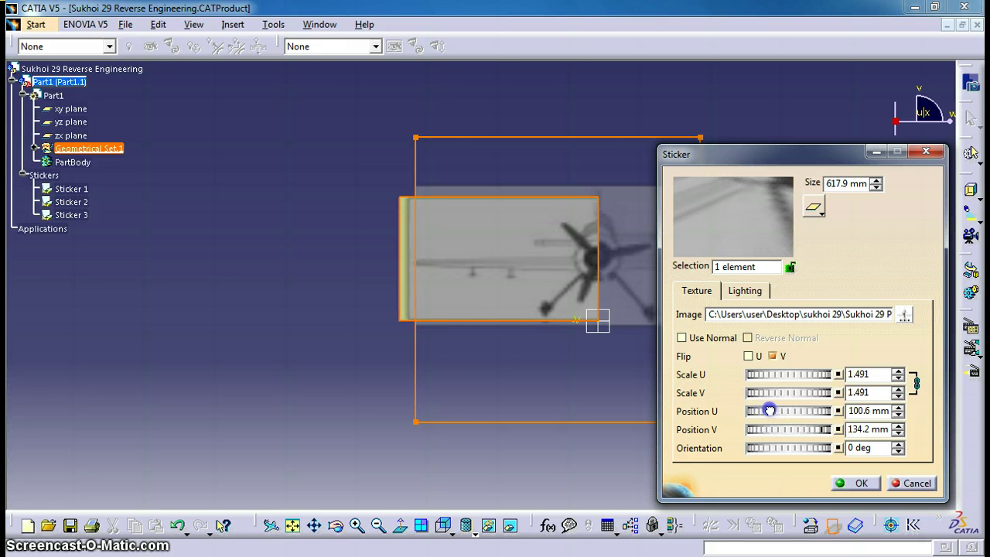
{"action": "left_click", "coordinate": [850, 481]}
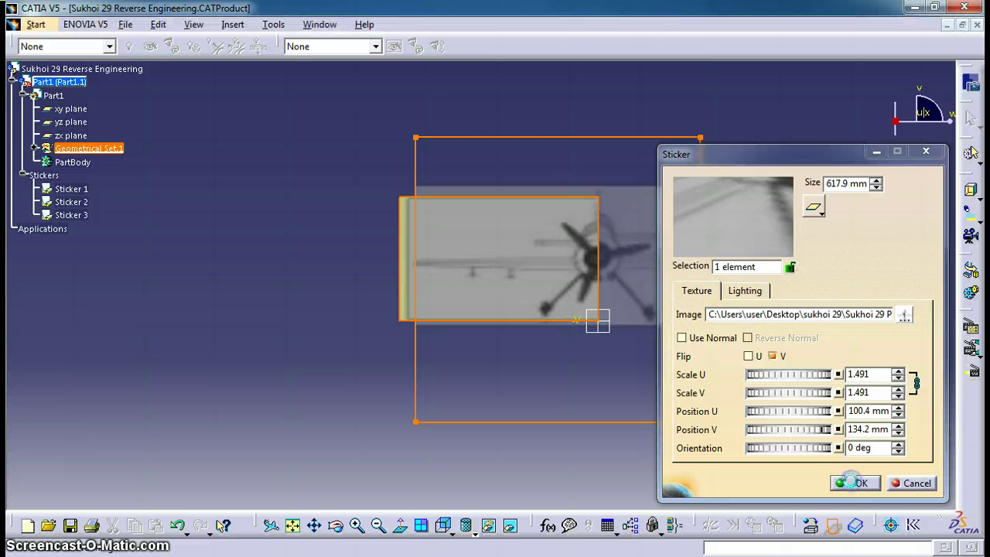
{"action": "left_click", "coordinate": [739, 410]}
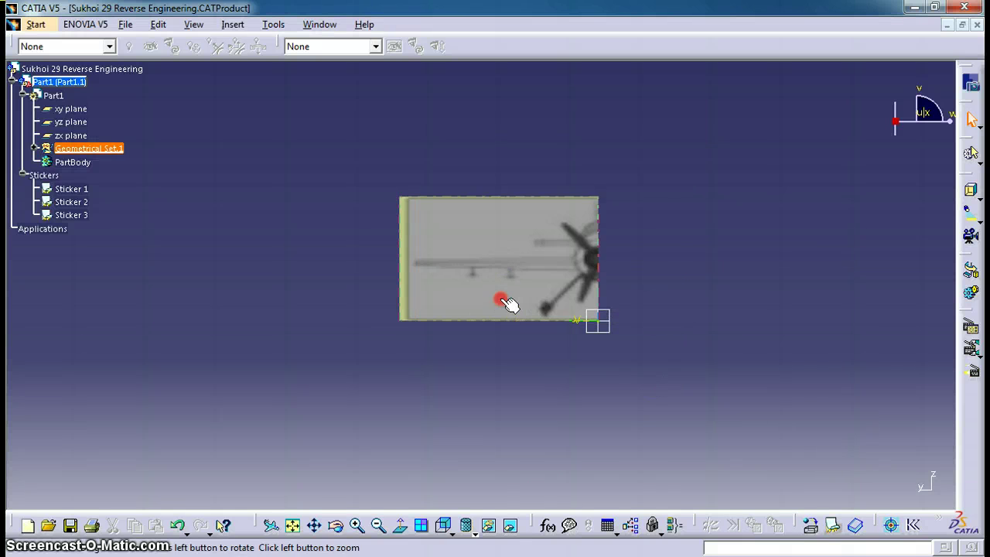
Reopen the settings of Sticker 2 and examine its alignment with the side and front views near the tail corner
{"action": "middle_click_drag", "start_coordinate": [506, 302], "coordinate": [542, 330]}
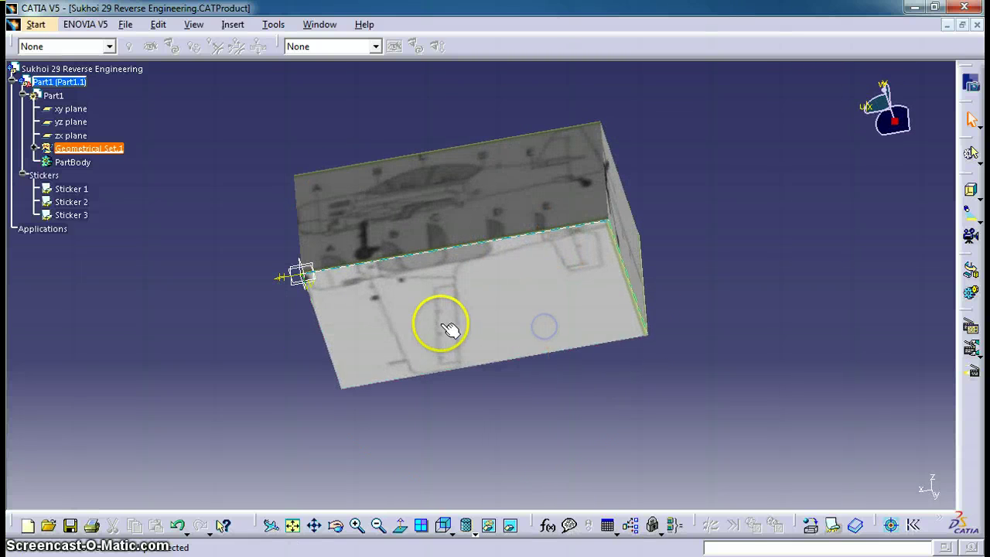
{"action": "double_click", "coordinate": [68, 199]}
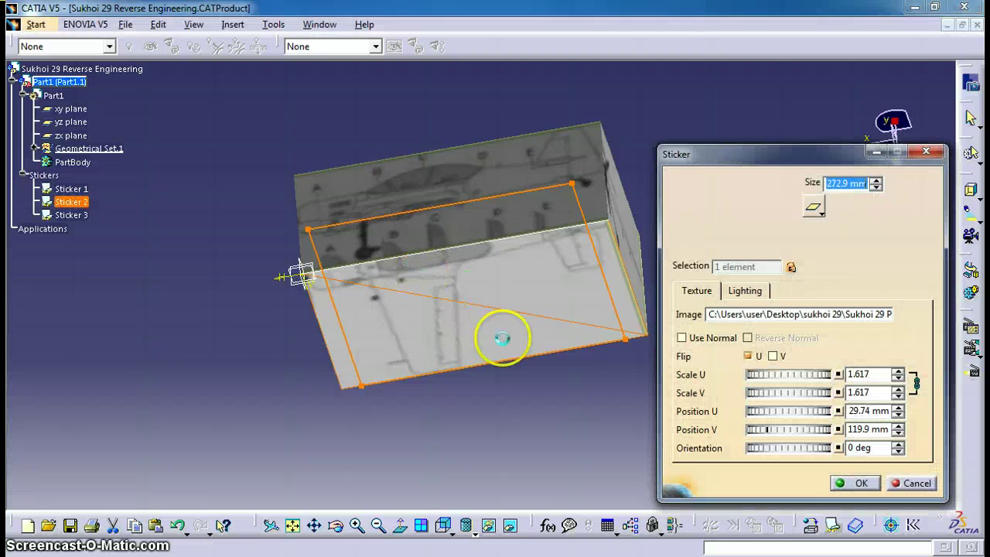
{"action": "middle_click_drag", "start_coordinate": [387, 354], "coordinate": [379, 313]}
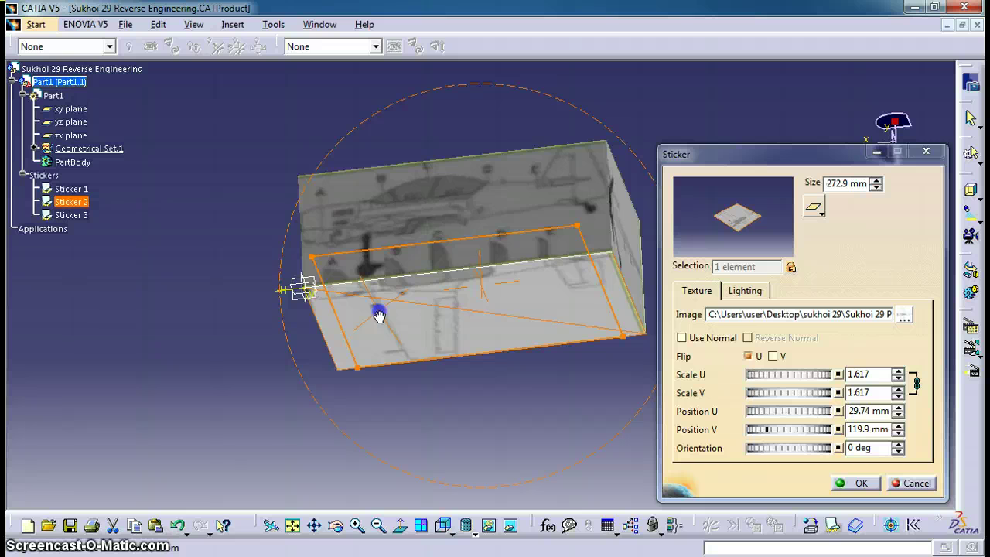
{"action": "middle_click_drag", "start_coordinate": [579, 304], "coordinate": [461, 369]}
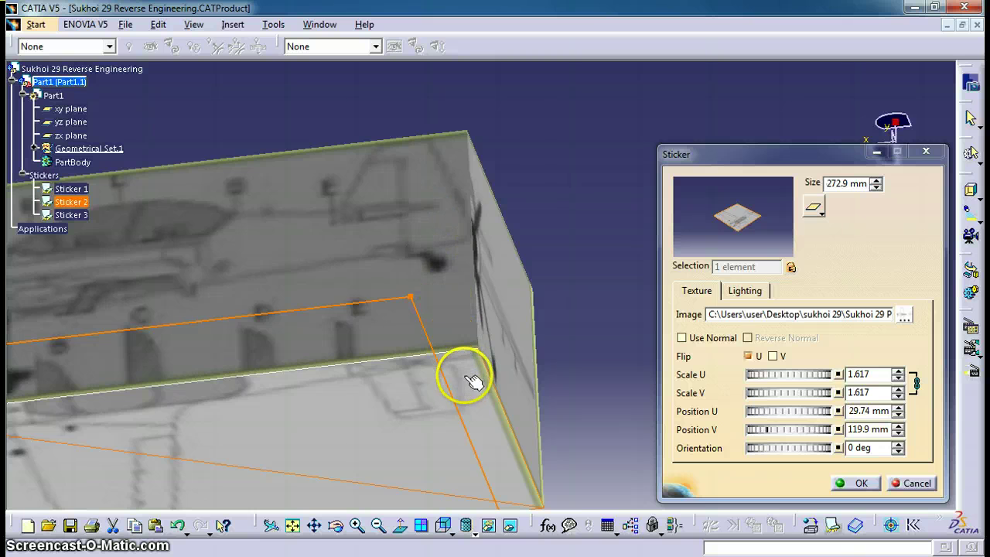
{"action": "left_click", "coordinate": [851, 482]}
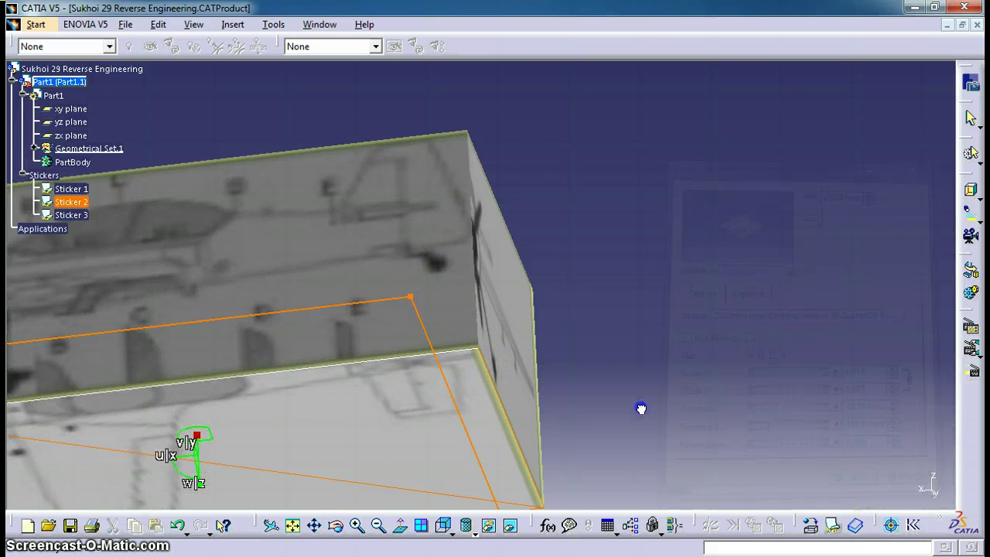
Show the whole model in isometric view to examine the three blueprint stickers together
{"action": "middle_click_drag", "start_coordinate": [422, 304], "coordinate": [633, 404]}
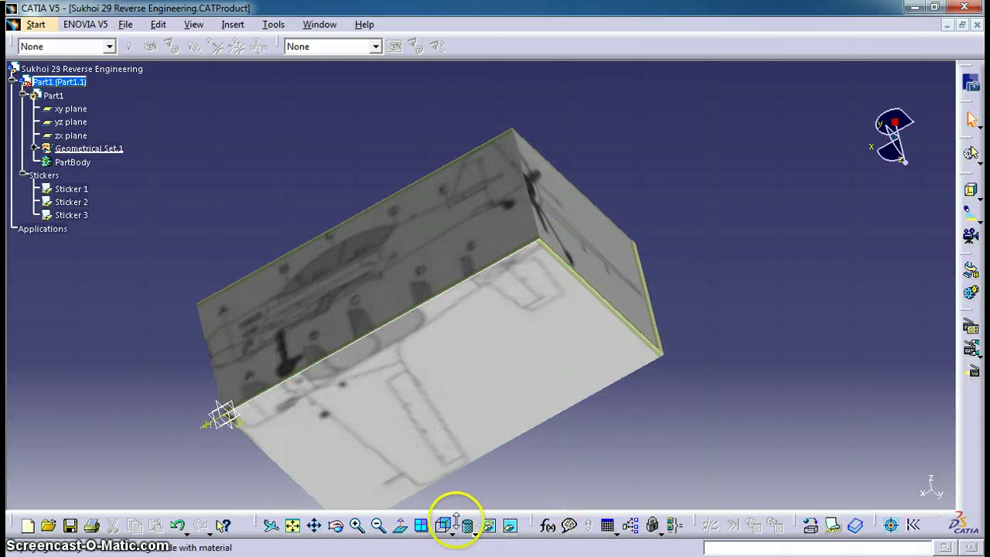
{"action": "left_click", "coordinate": [449, 526]}
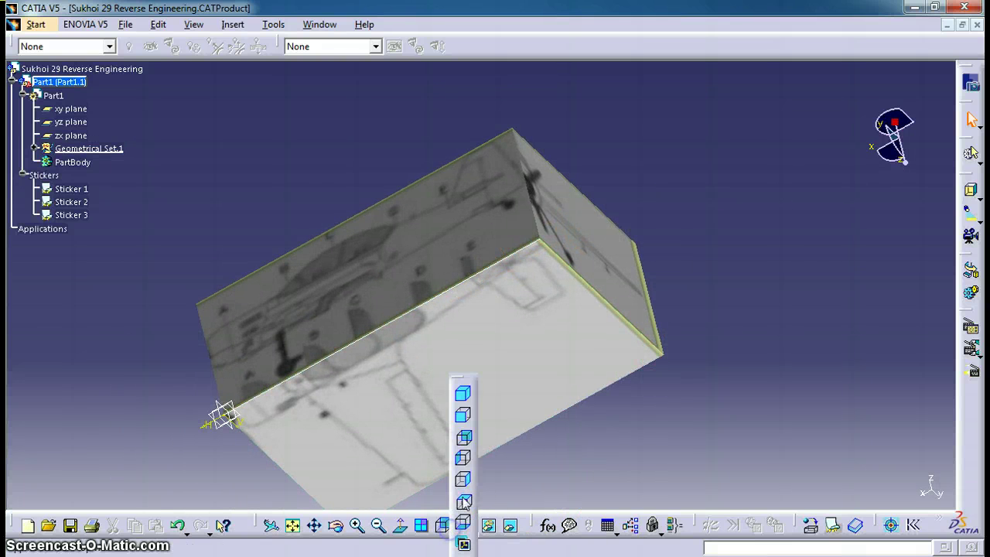
{"action": "left_click", "coordinate": [463, 393]}
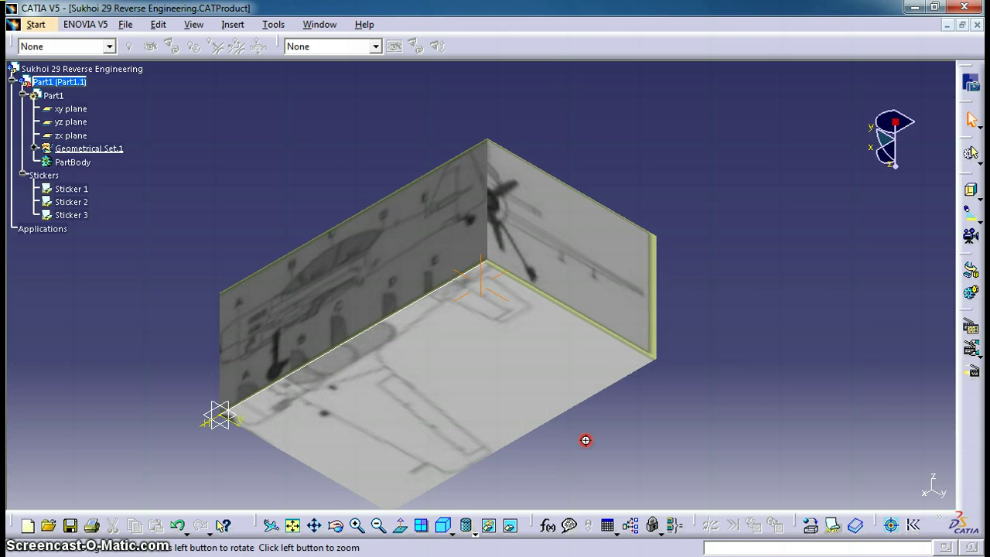
{"action": "middle_click_drag", "start_coordinate": [585, 440], "coordinate": [601, 405]}
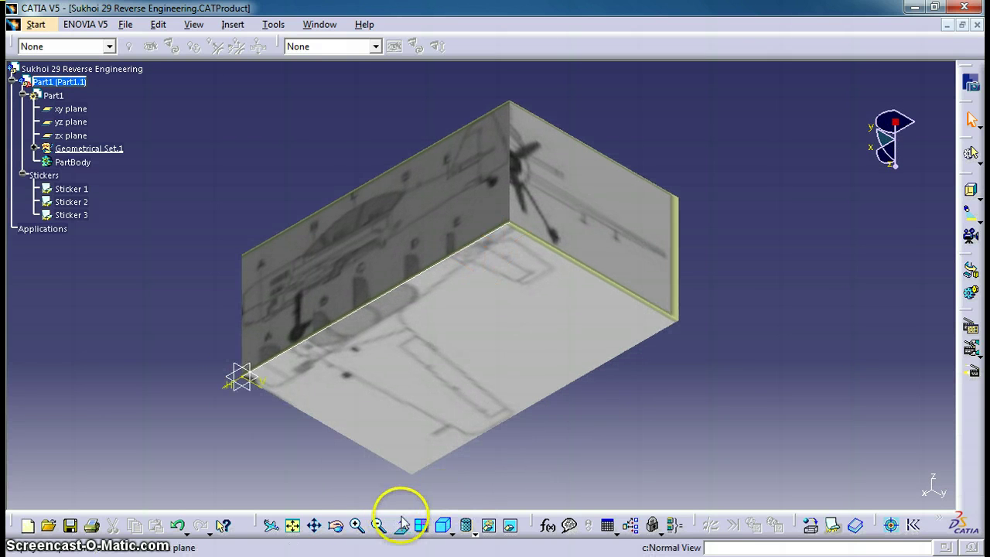